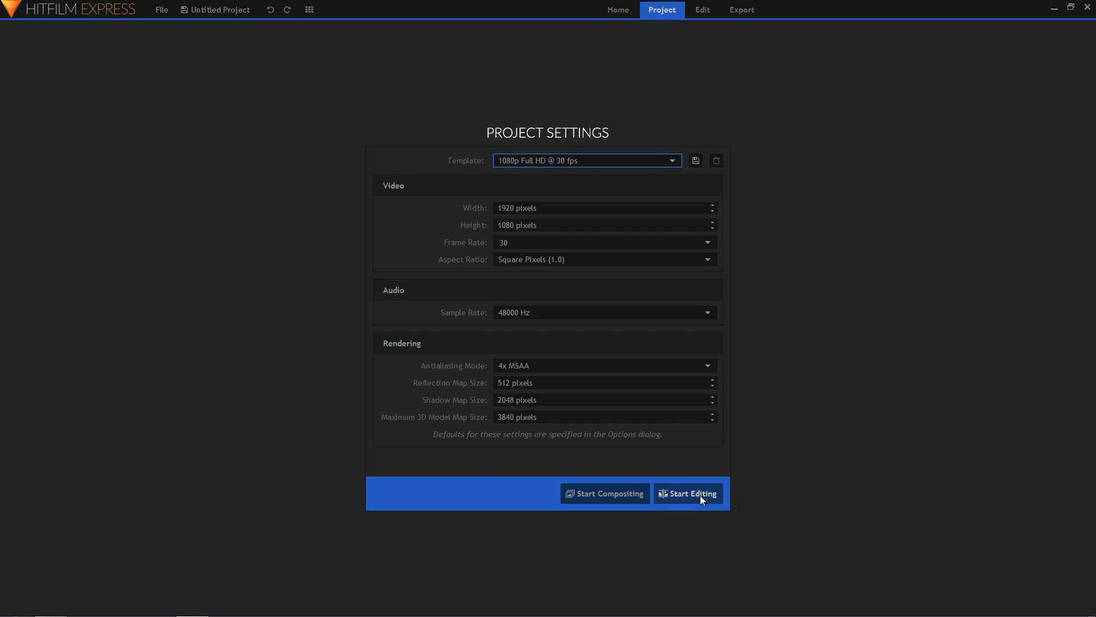
Start editing the project with the 1080p Full HD @ 30 fps settings and import logo.png into the media library.
click(702, 499)
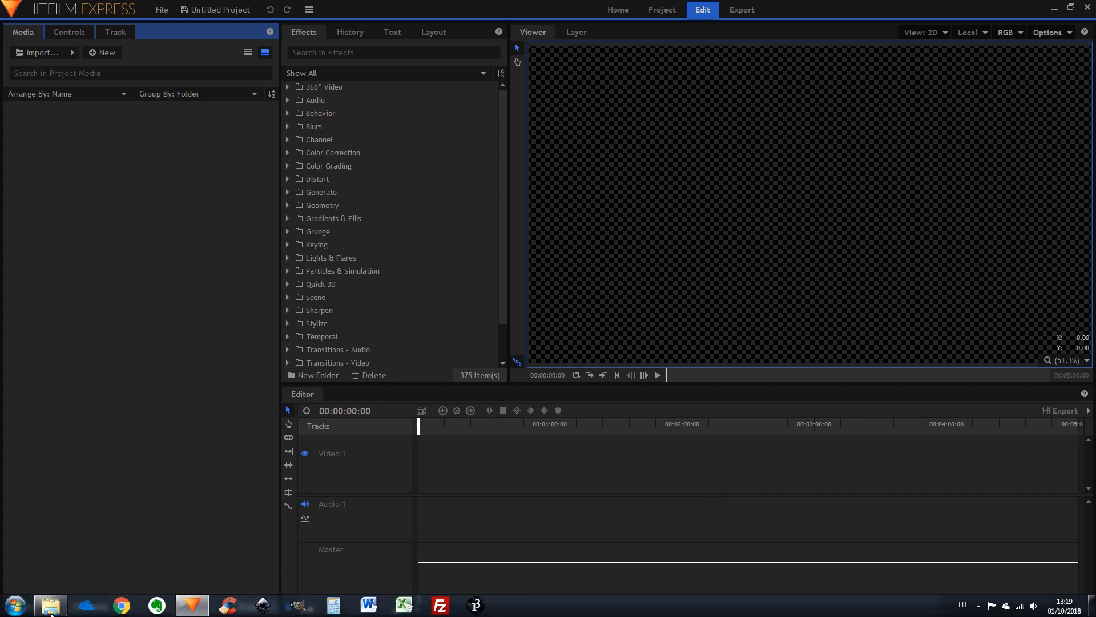
click(51, 606)
drag(244, 289, 51, 193)
click(81, 177)
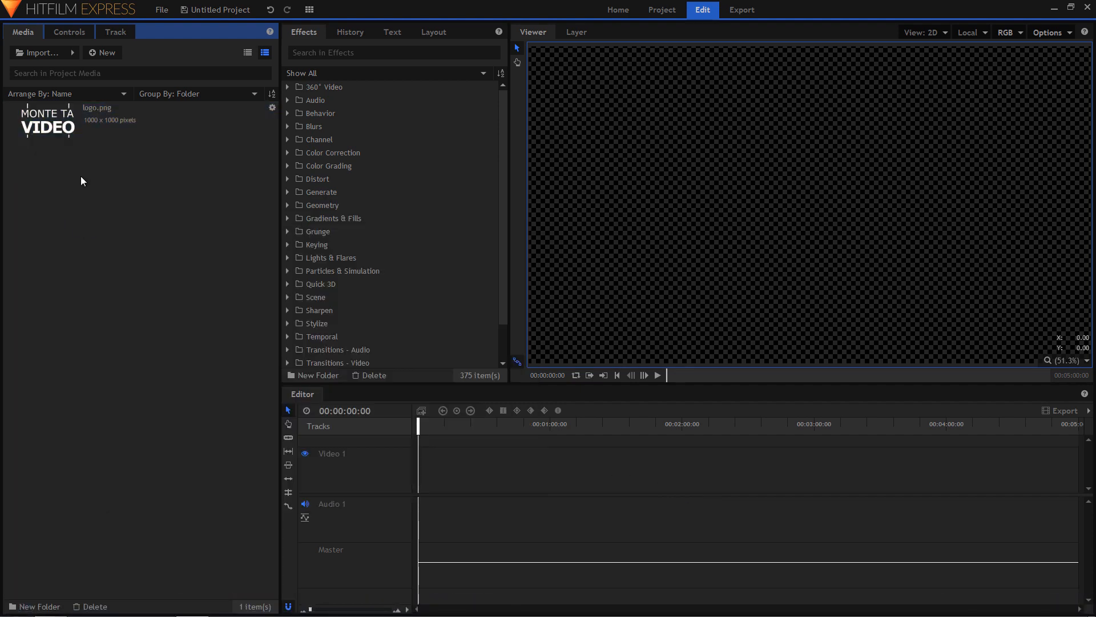
Create a 30-second 1080p composite shot named "Distortion".
right_click(88, 261)
mouse_move(114, 268)
click(211, 271)
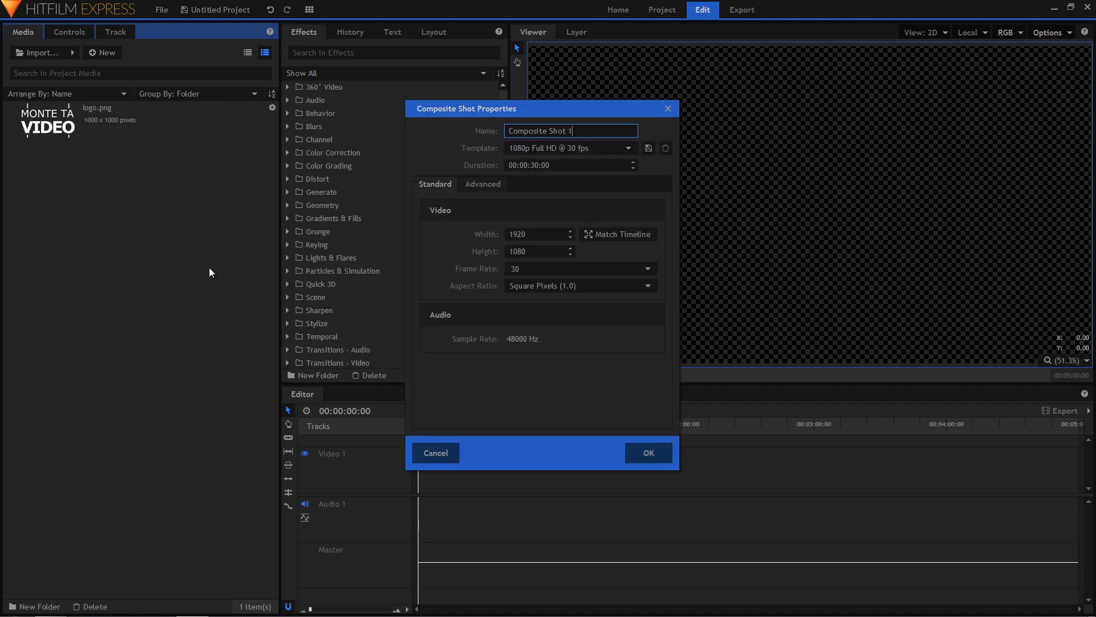
drag(582, 132, 477, 138)
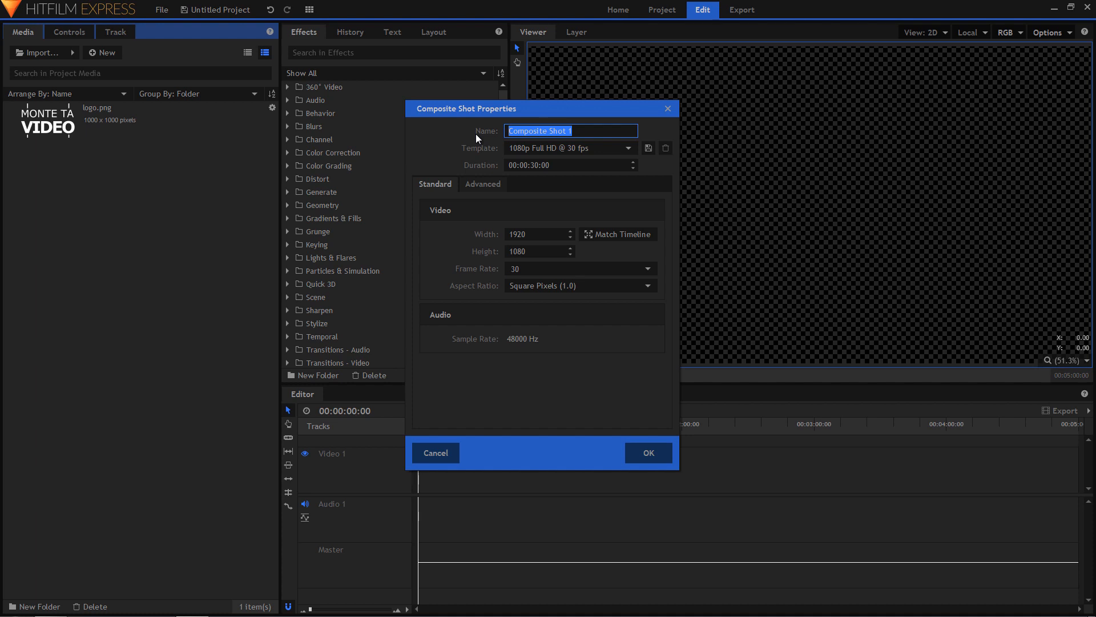
text(Distorti)
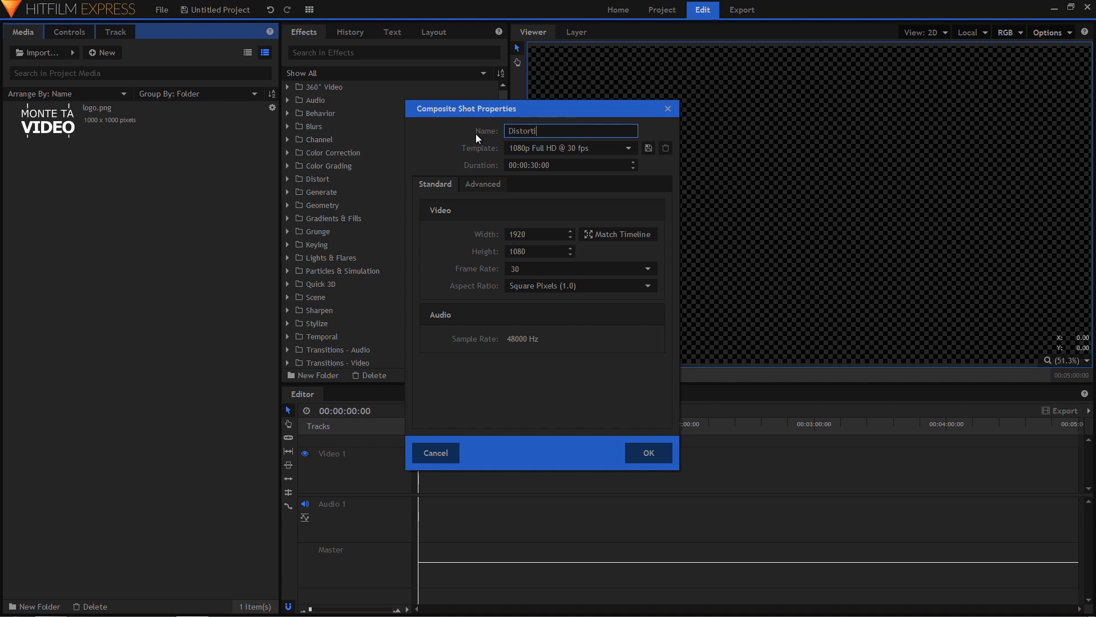
text(on)
click(649, 453)
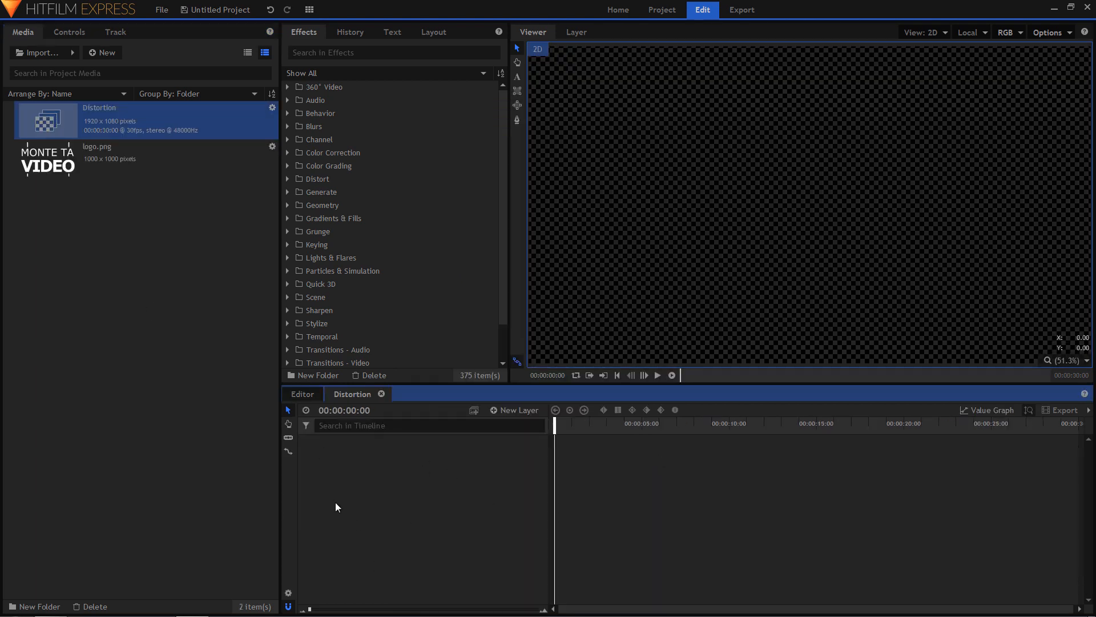
Add a black 1920 x 1080 plane layer to the Distortion composite shot.
click(519, 415)
click(512, 425)
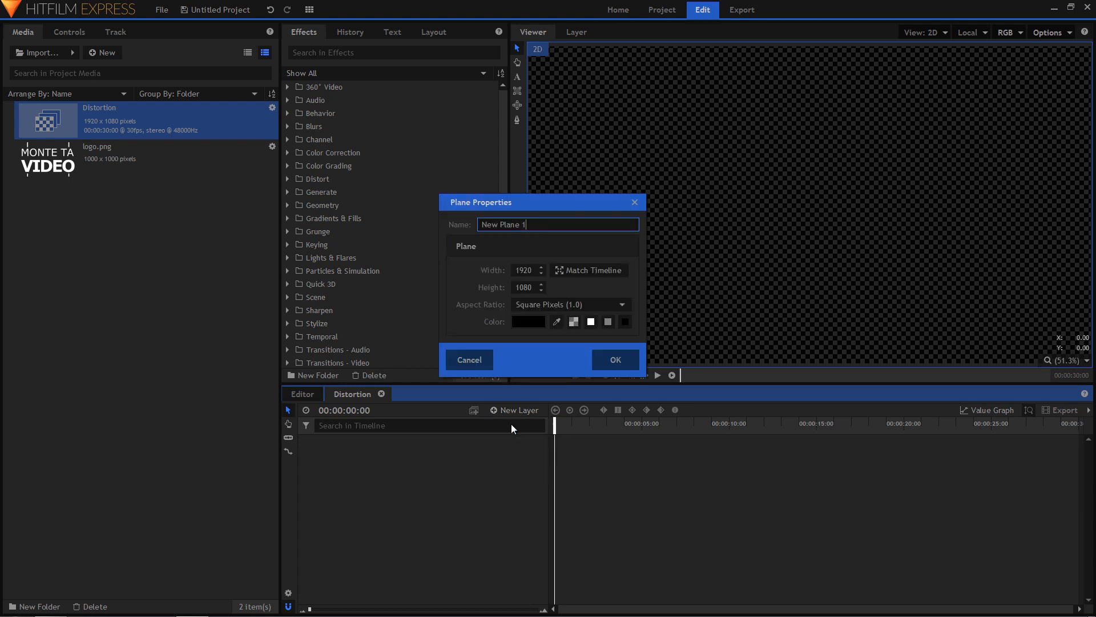
click(617, 358)
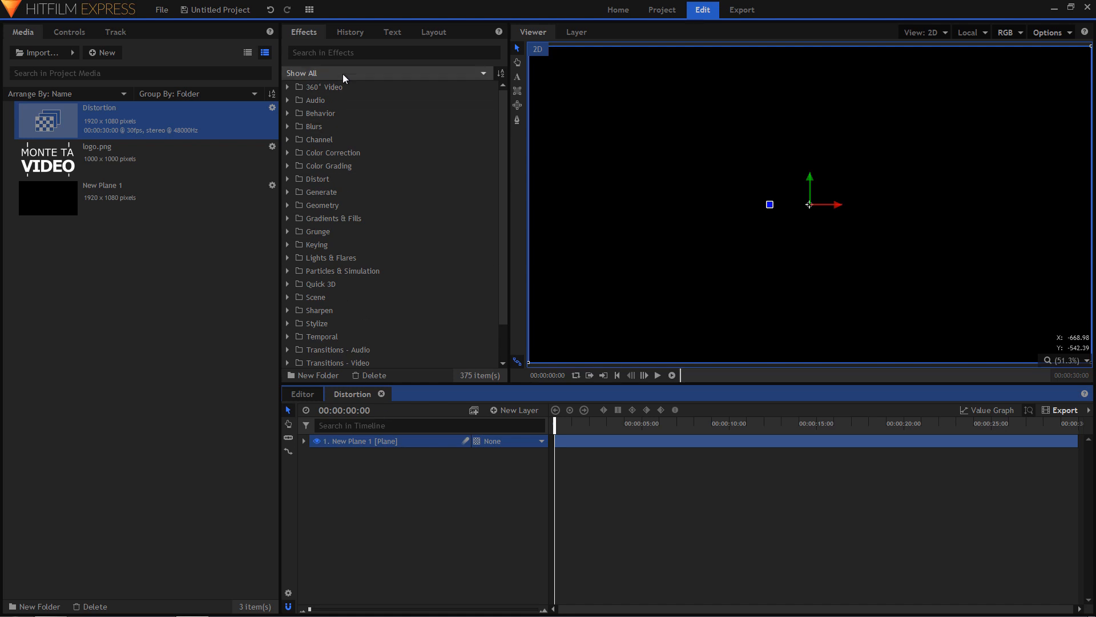
Find the Fractal Noise effect and apply it to the plane layer.
click(348, 54)
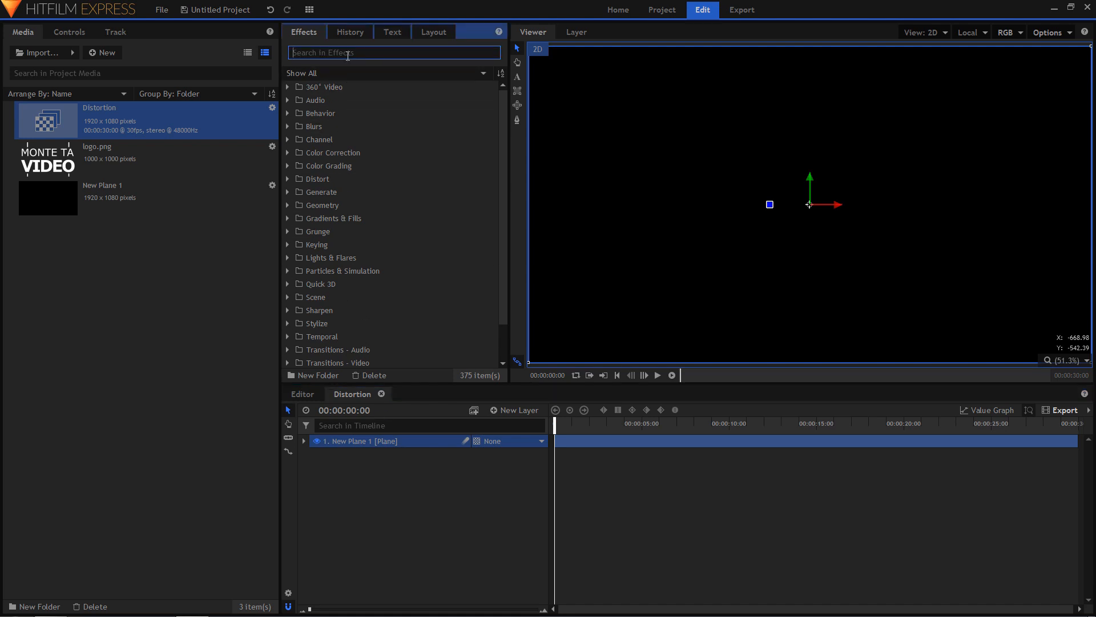
text(fractal noi)
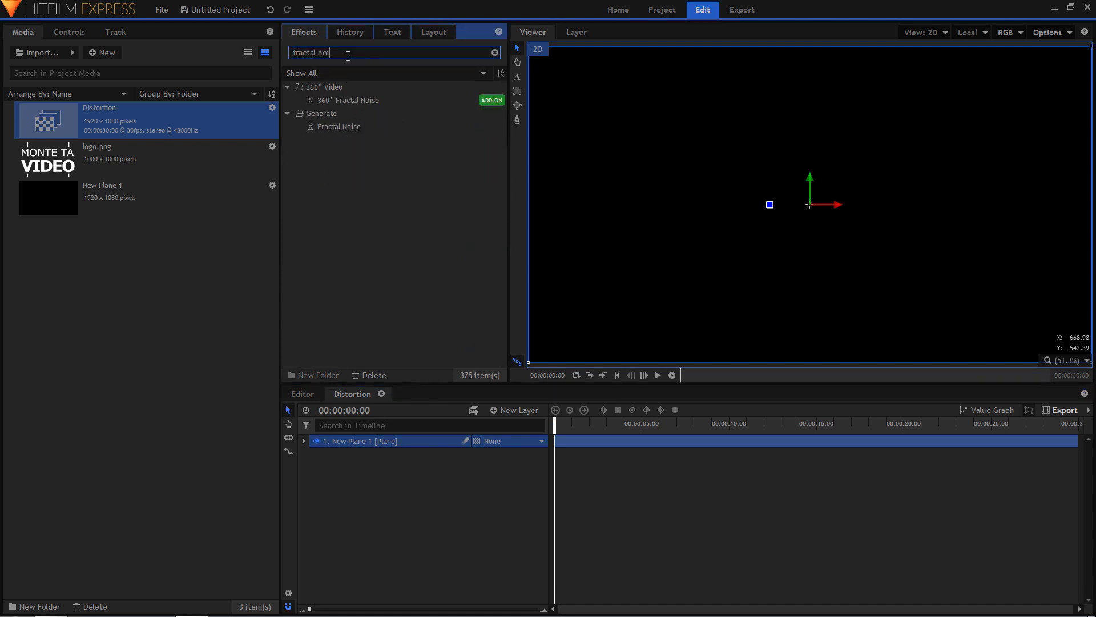
text(se)
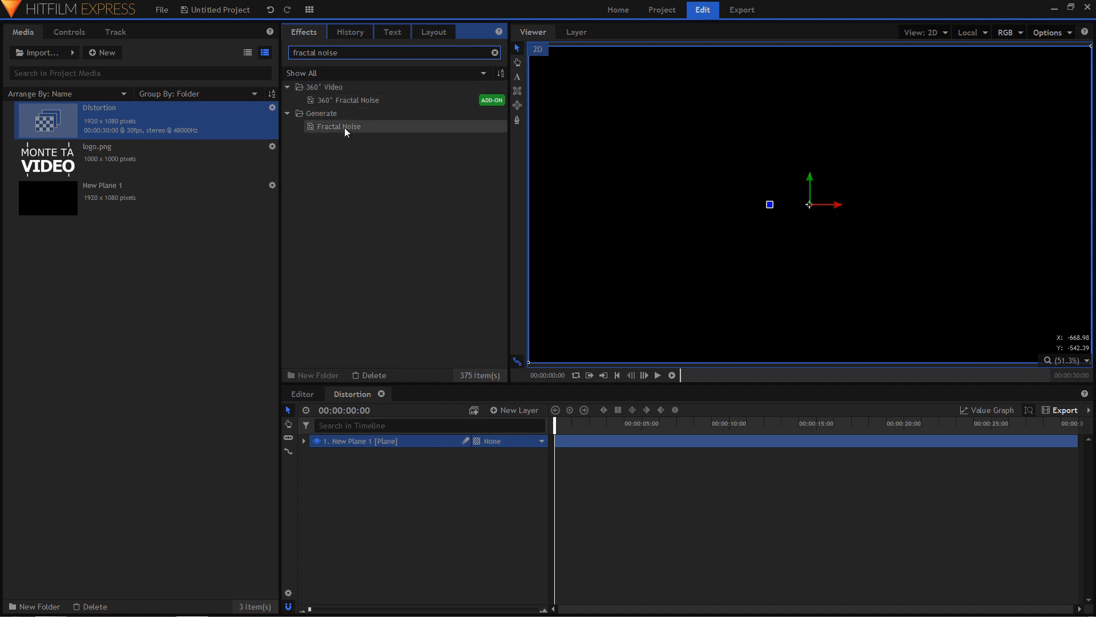
drag(347, 126, 363, 447)
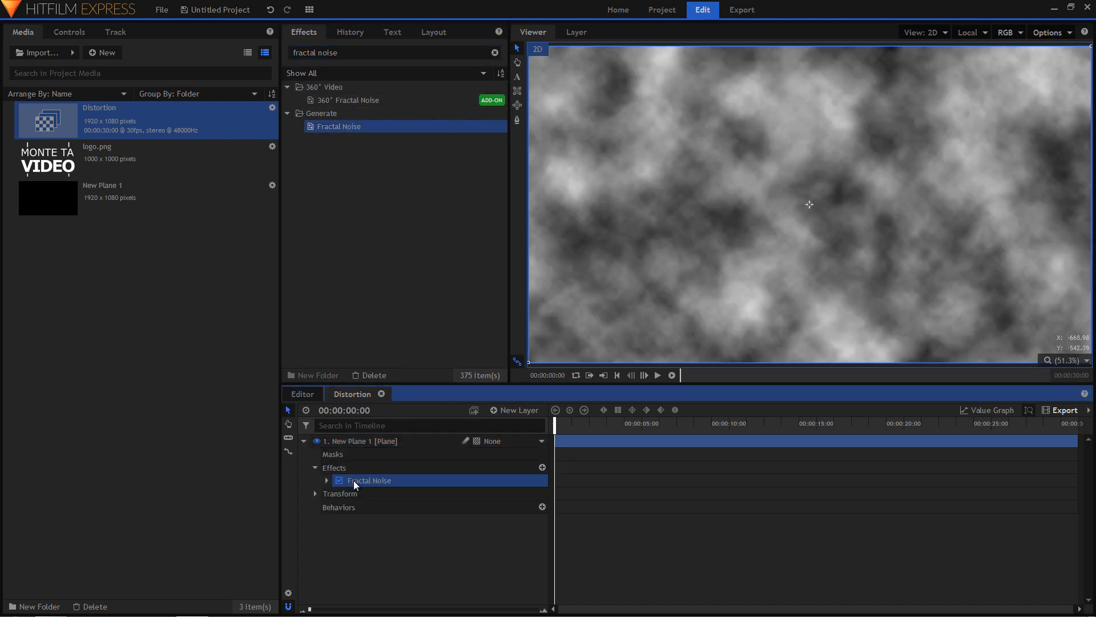
Set the Fractal Noise effect's type to Wood and its interpolation to Block.
click(69, 31)
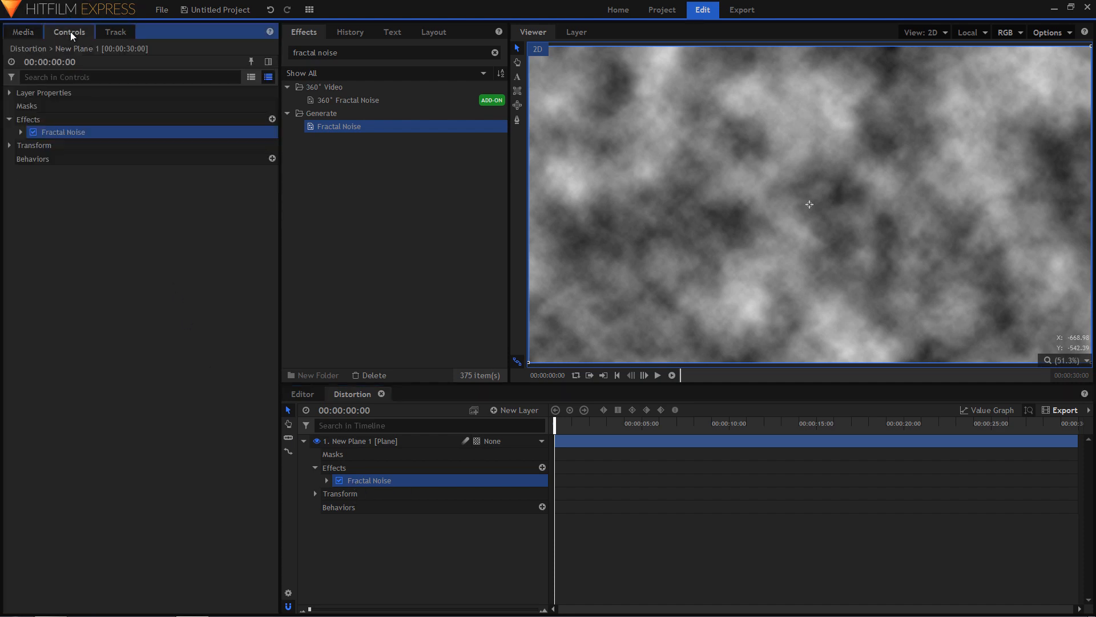
click(20, 133)
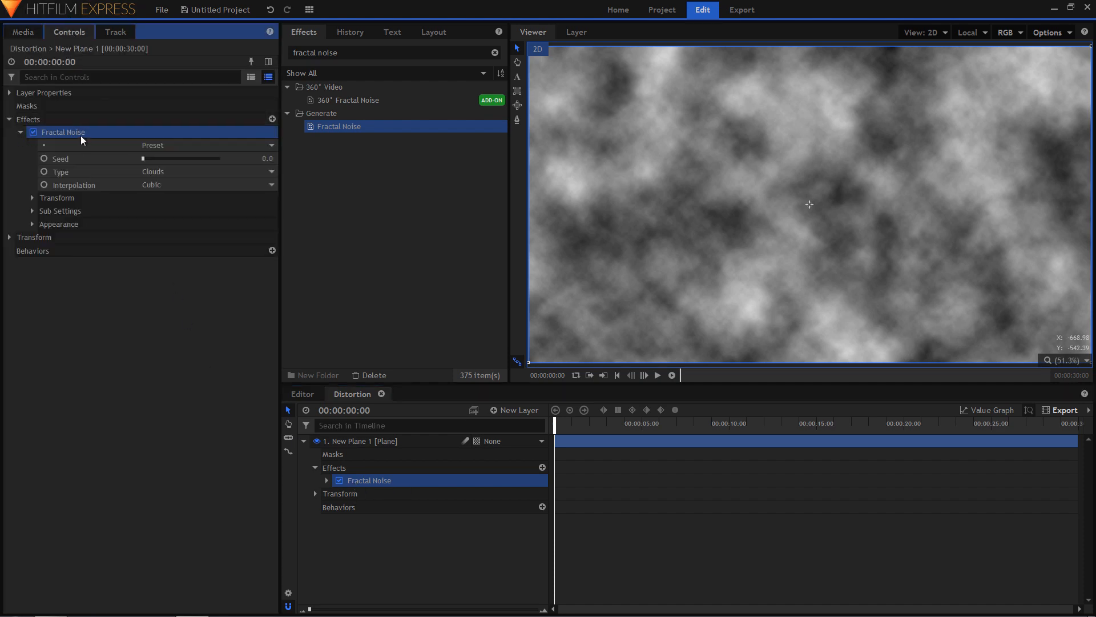
click(194, 173)
click(196, 265)
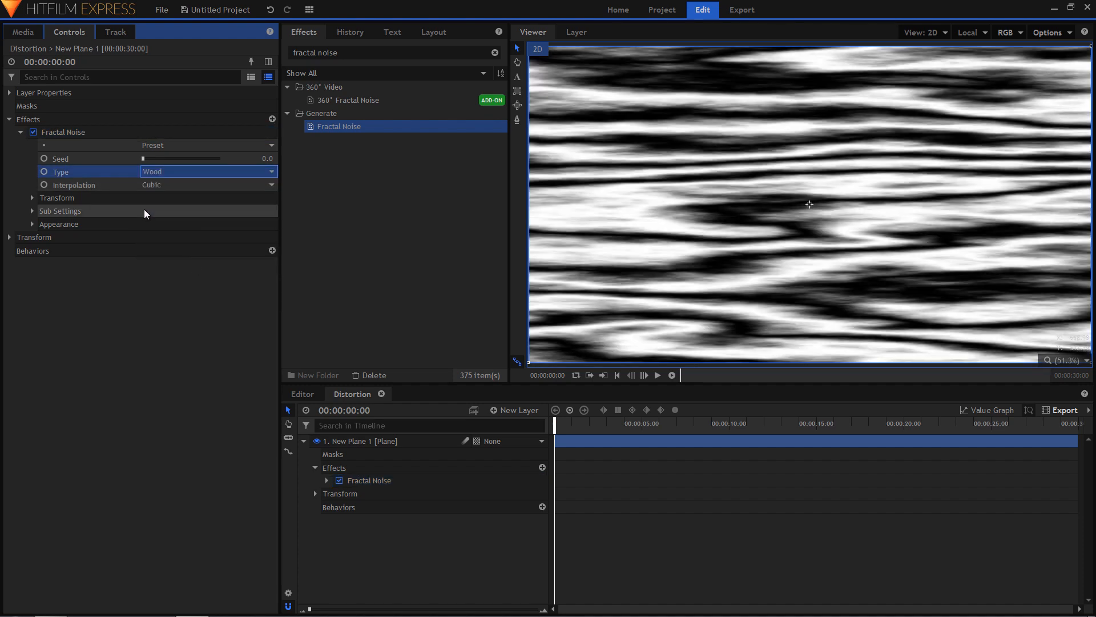
click(184, 185)
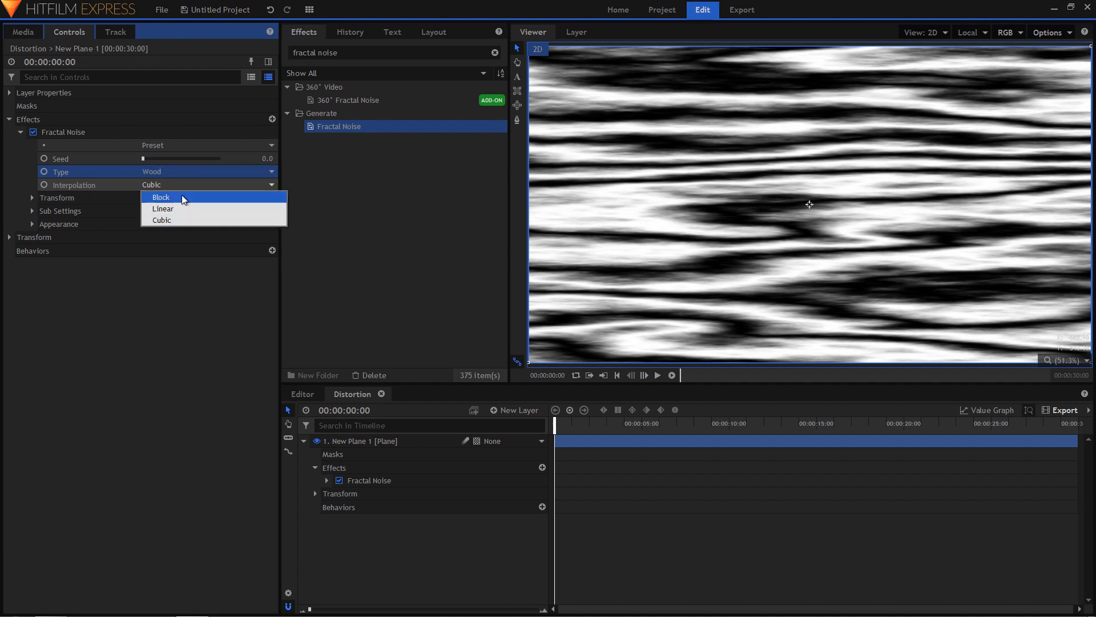
click(182, 197)
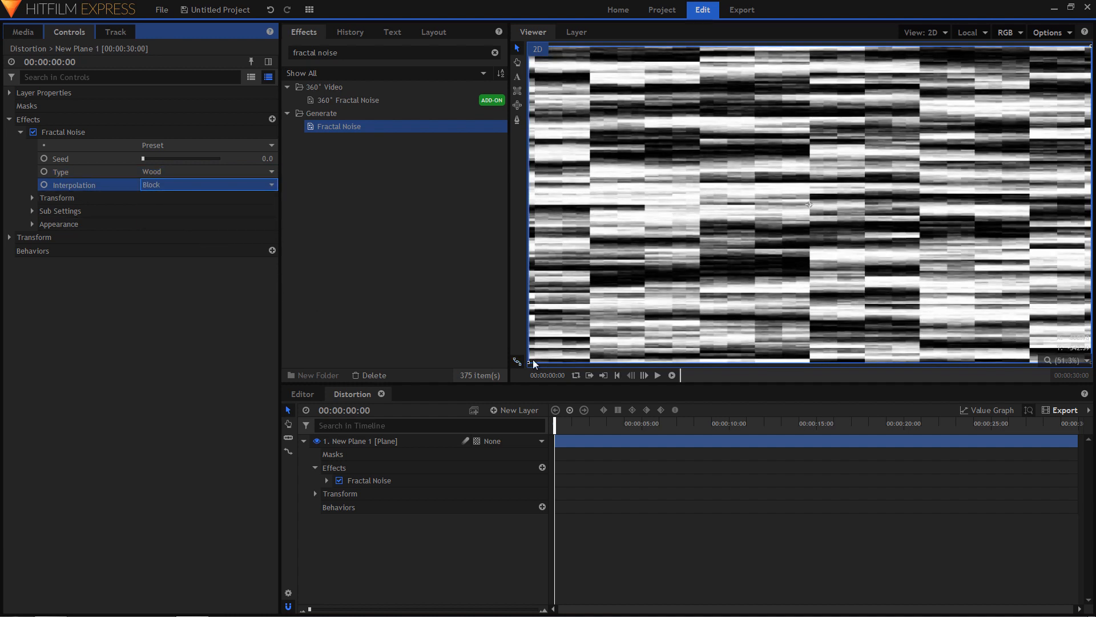
Keyframe the Fractal Noise seed from 0 at the first frame to 200 at 00:00:29:29, and return the playhead to the start.
mouse_move(556, 425)
mouse_down()
mouse_move(680, 428)
mouse_move(554, 427)
mouse_up()
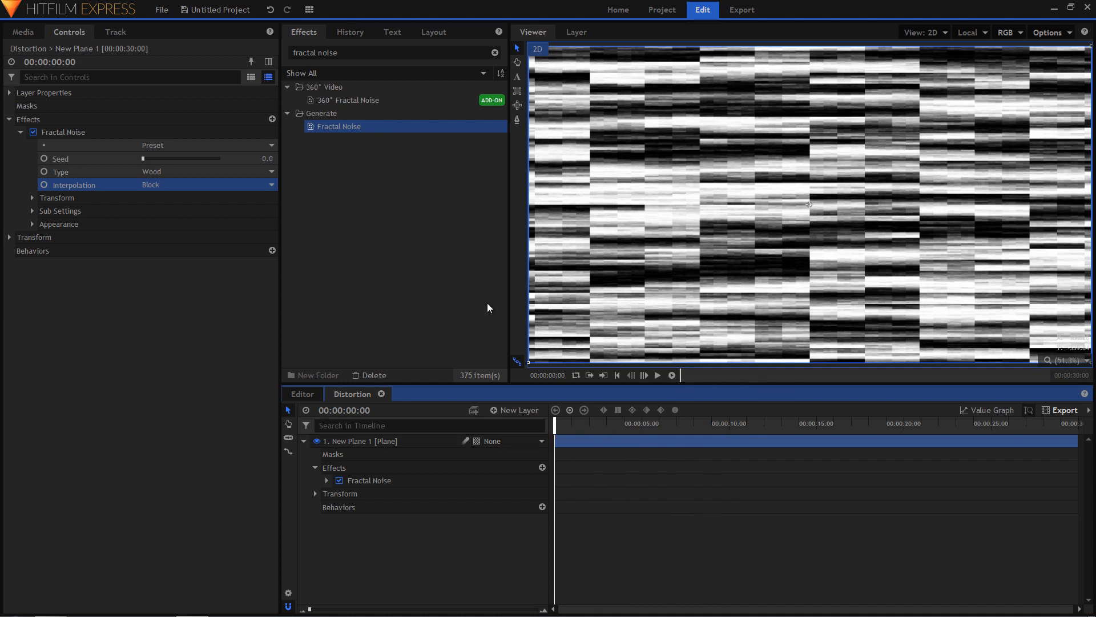
click(44, 159)
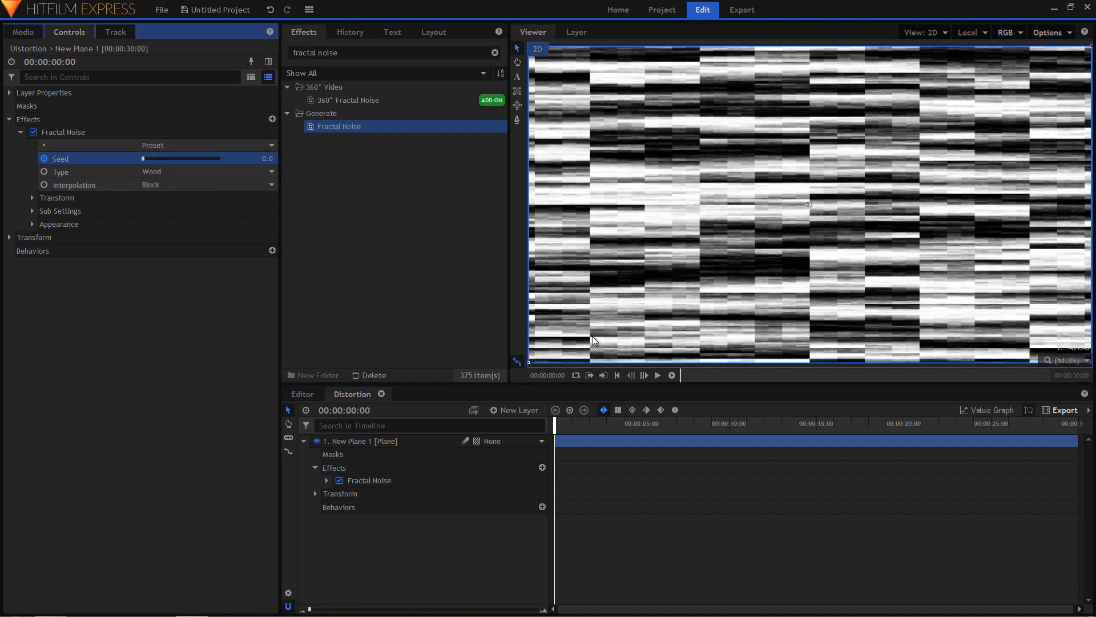
drag(556, 423, 1078, 423)
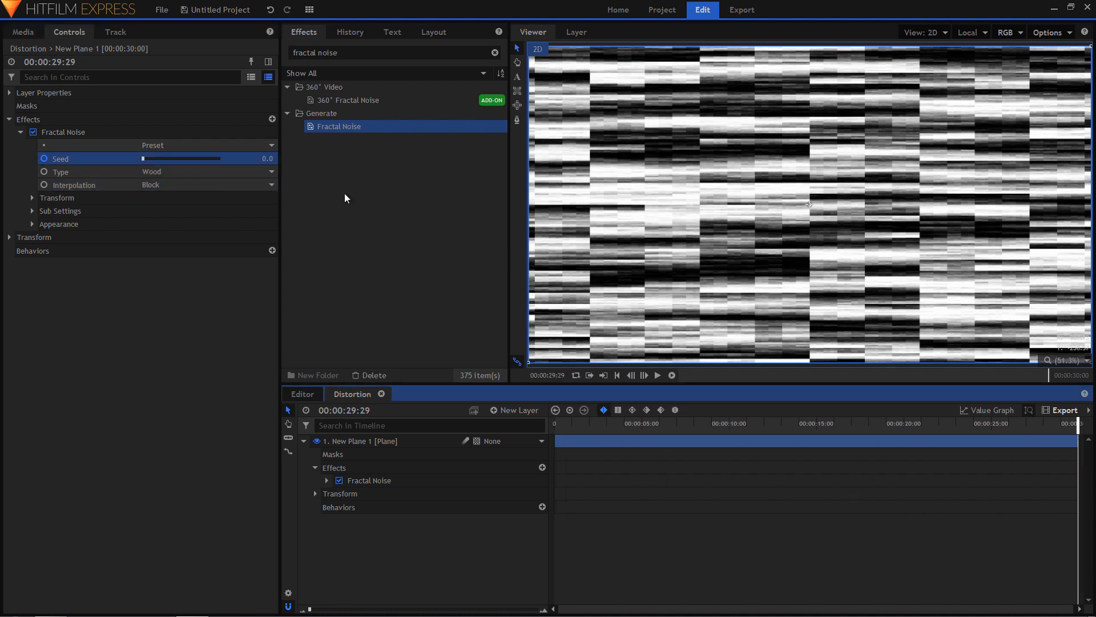
click(269, 158)
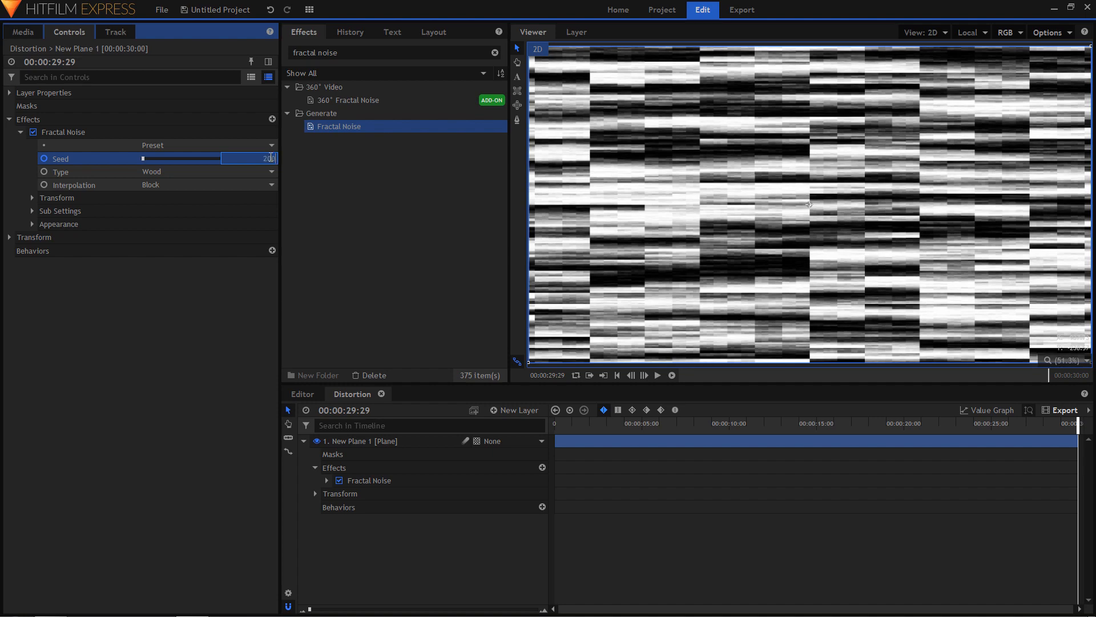
text(200)
key(Return)
mouse_move(563, 425)
mouse_down()
mouse_move(778, 427)
mouse_move(554, 427)
mouse_up()
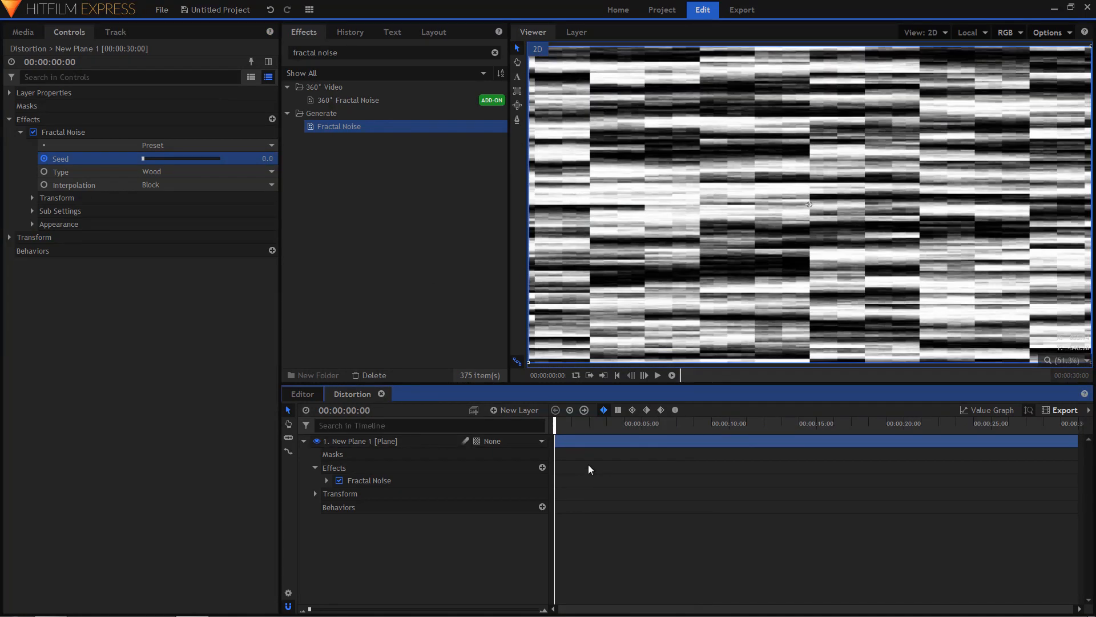
Close the Distortion timeline and create a second 30-second 1080p composite shot named "Principal".
click(381, 394)
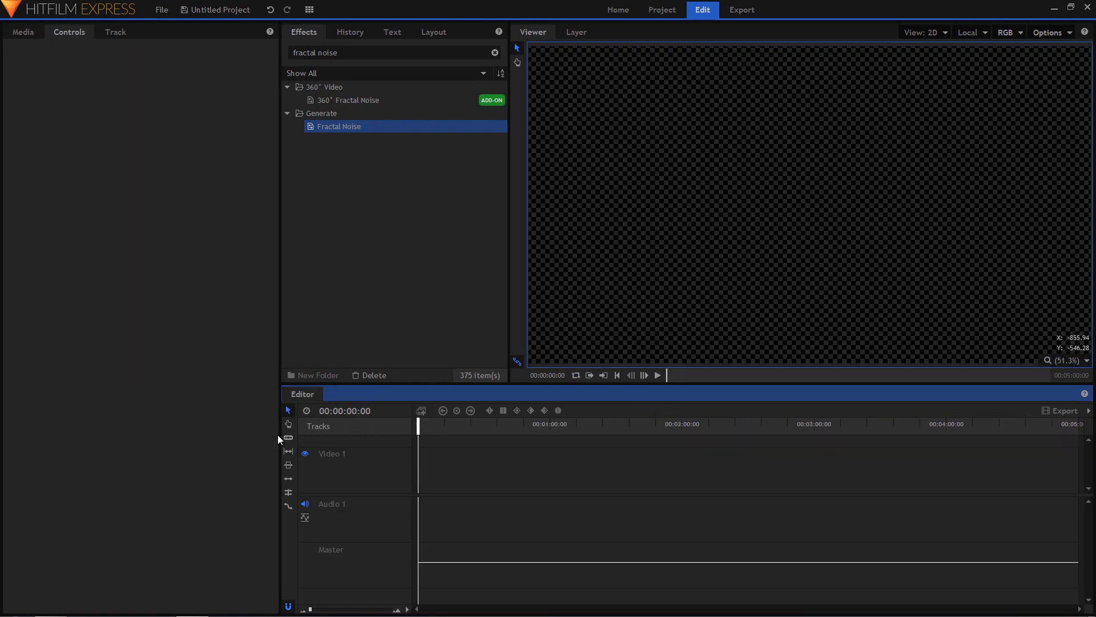
click(17, 34)
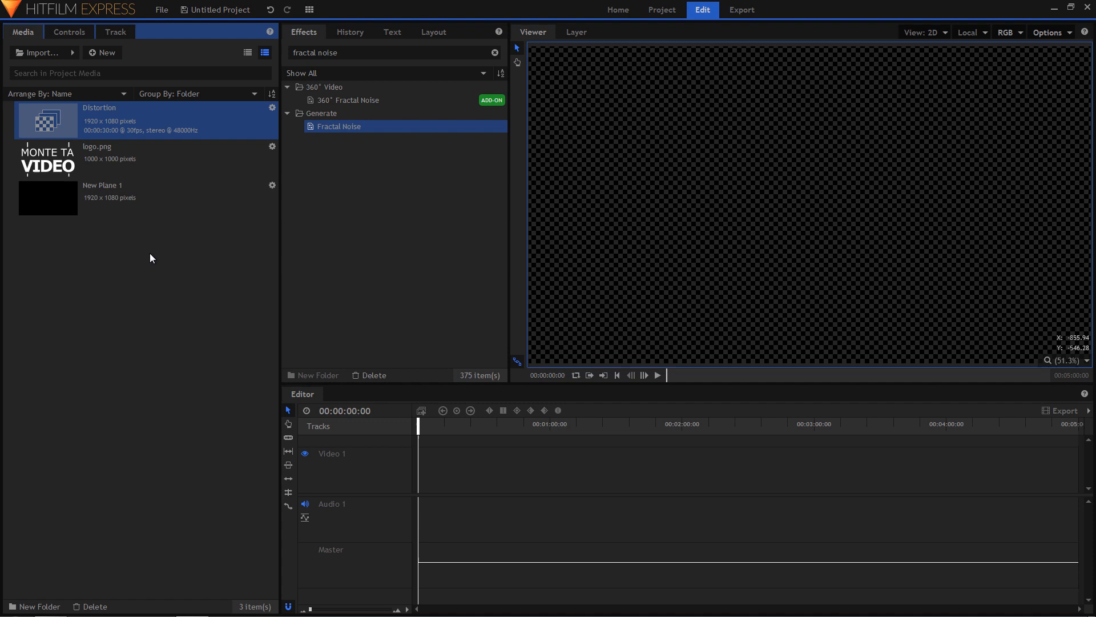
right_click(93, 294)
mouse_move(129, 304)
click(216, 301)
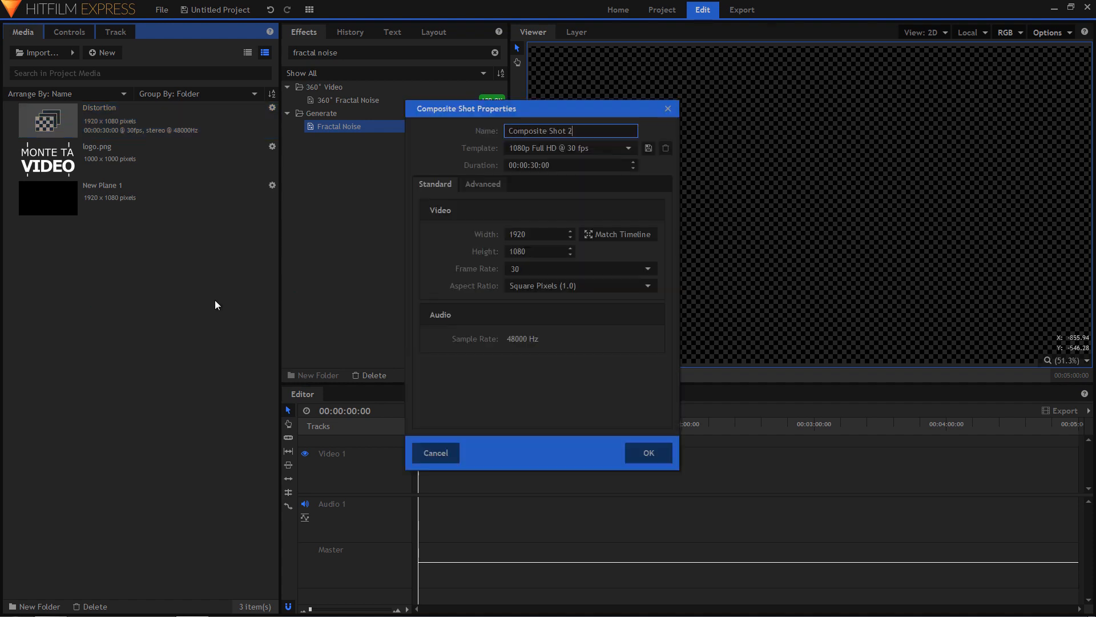
triple_click(593, 132)
text(Principal)
key(Return)
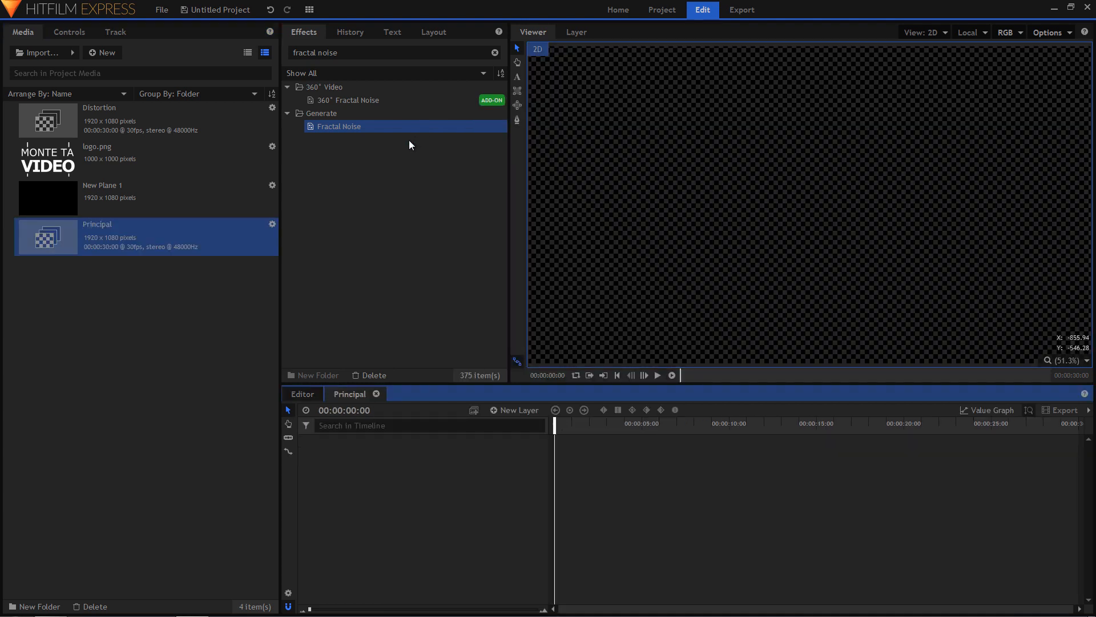
Place logo.png in the Principal timeline and add a black plane named "Fond" beneath it.
drag(57, 165, 406, 462)
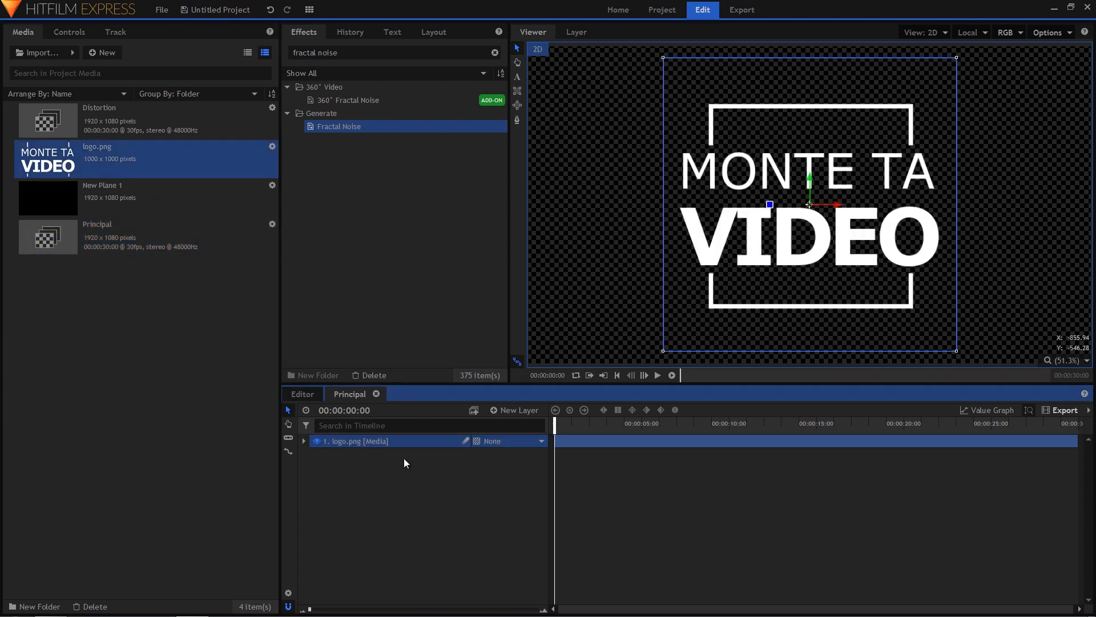
click(517, 411)
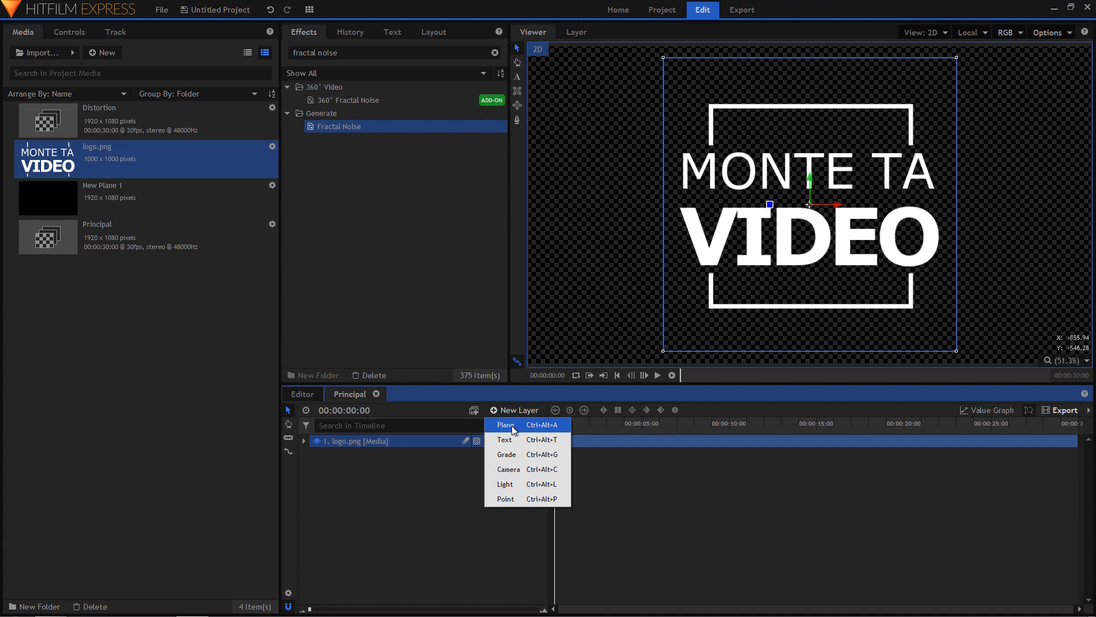
click(511, 426)
drag(528, 224, 411, 222)
text(Fond)
key(Return)
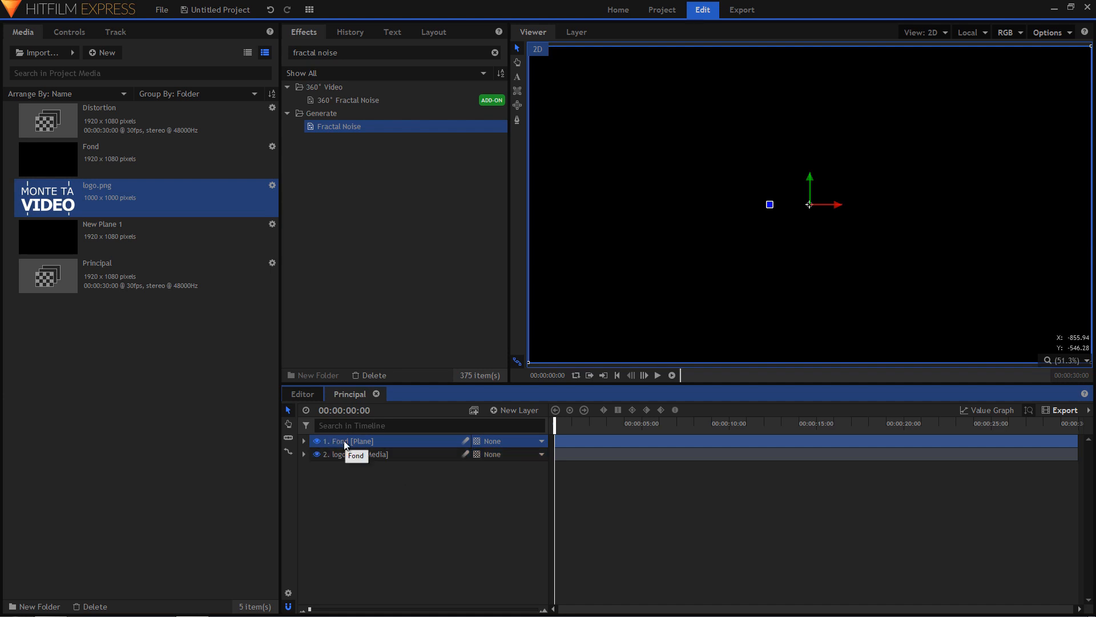
drag(343, 441, 341, 461)
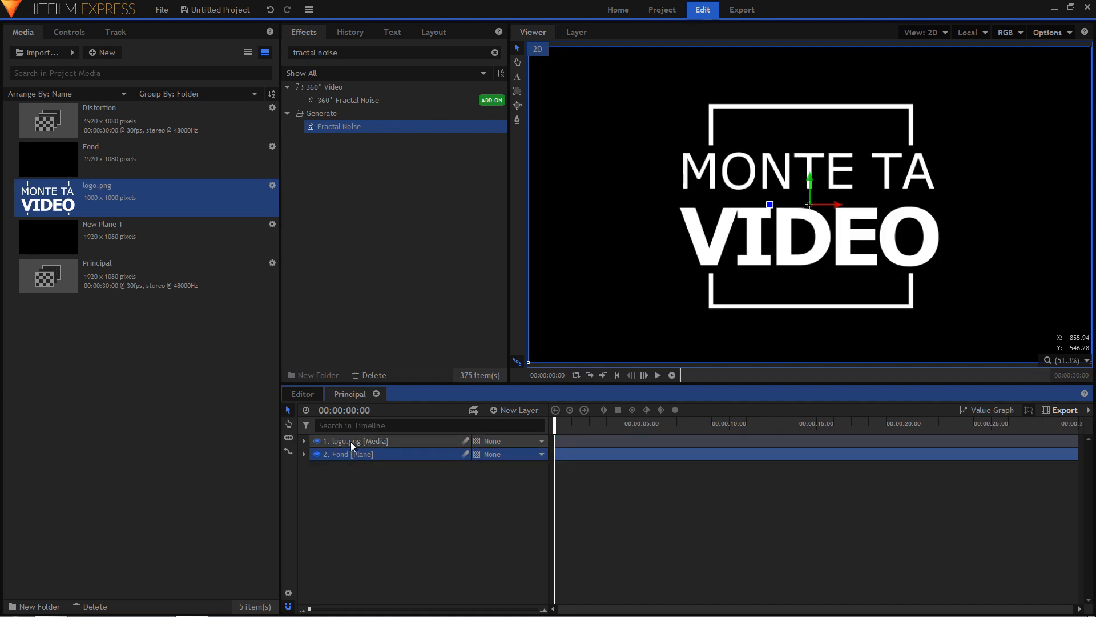
Scale the logo.png layer down to 53% in its transform properties and collapse the layer.
click(350, 443)
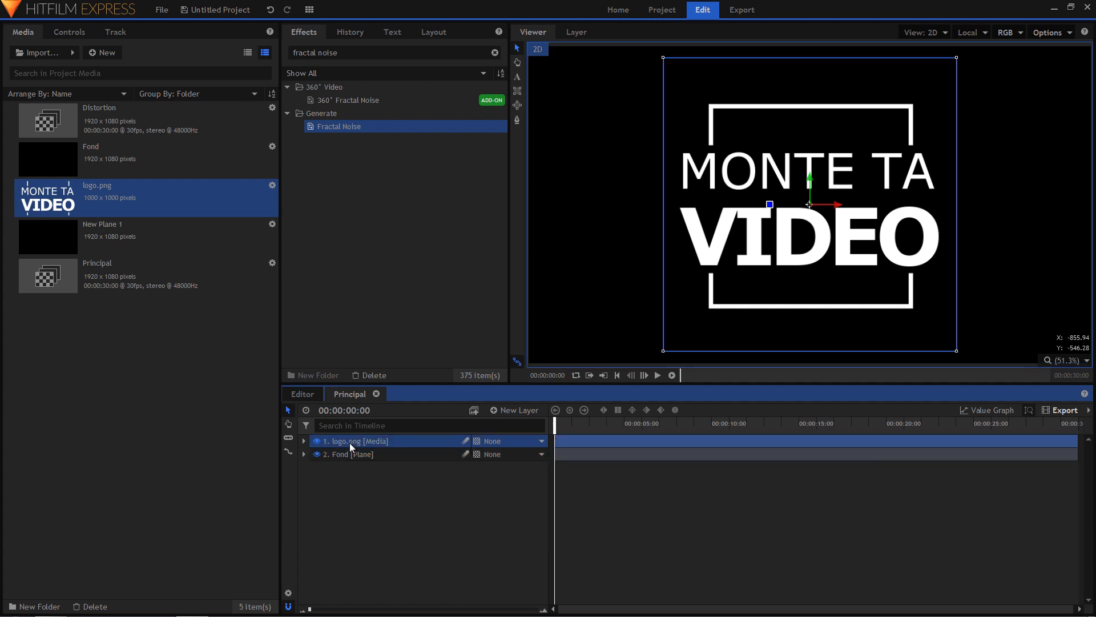
click(305, 441)
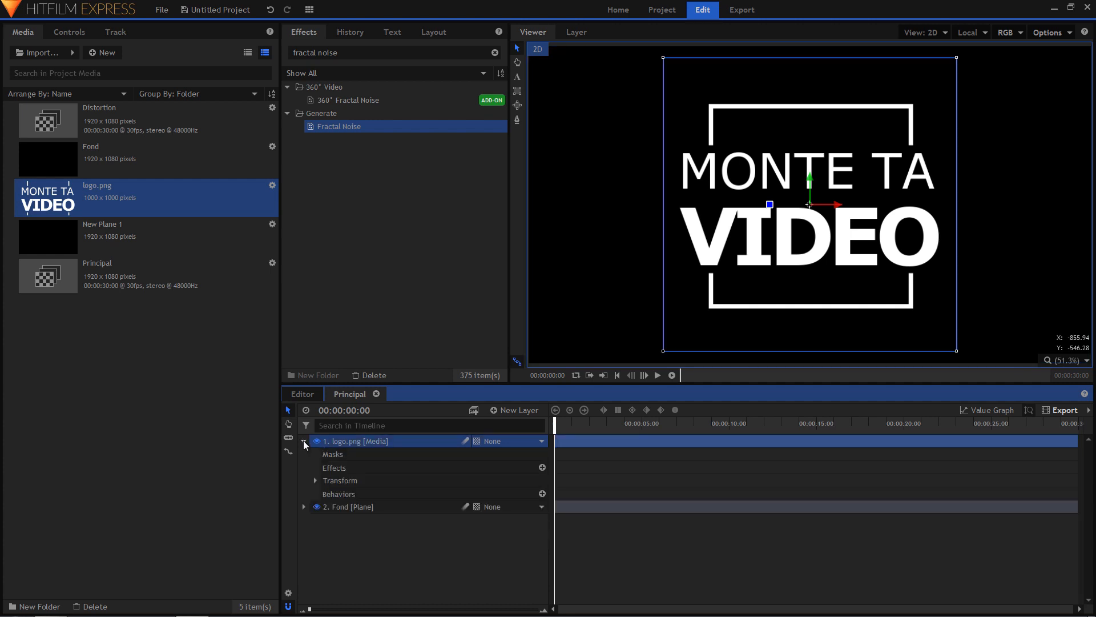
click(316, 481)
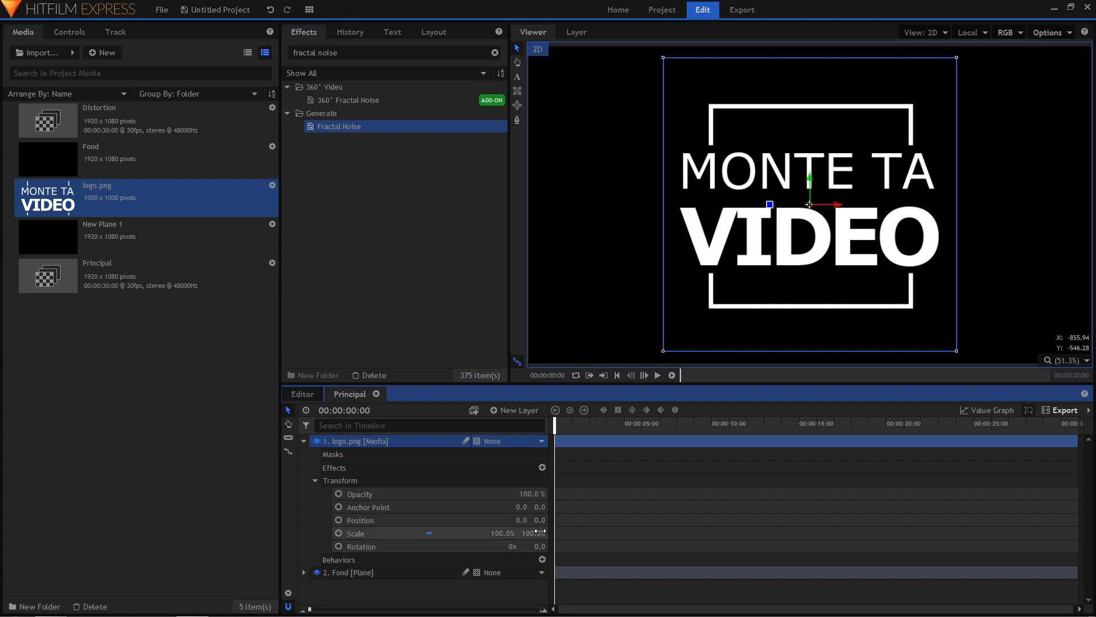
drag(503, 533, 477, 533)
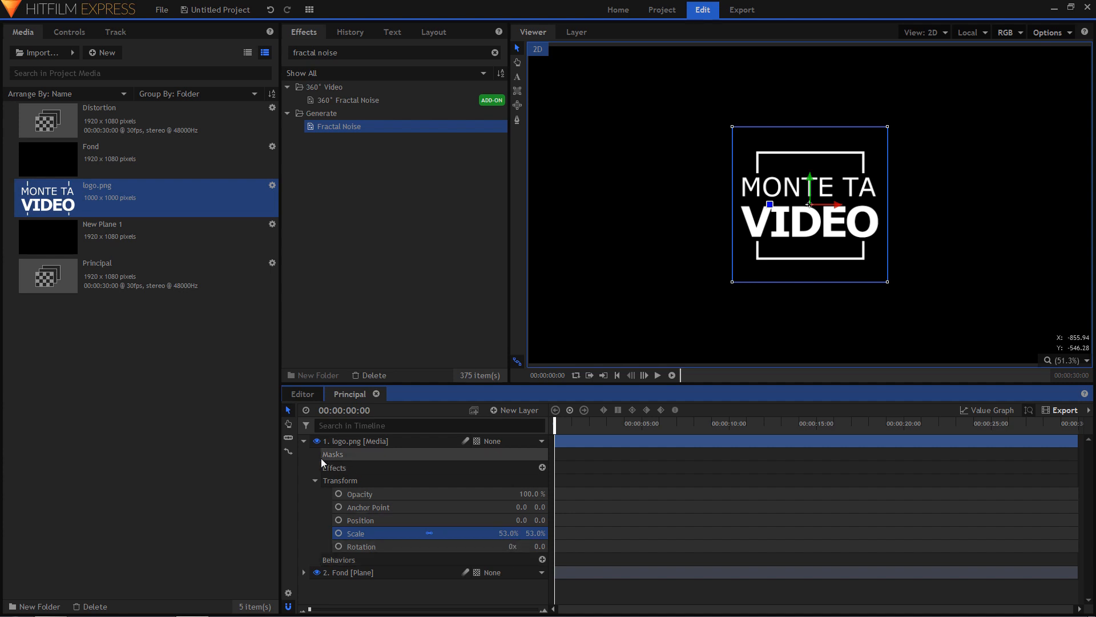
click(304, 441)
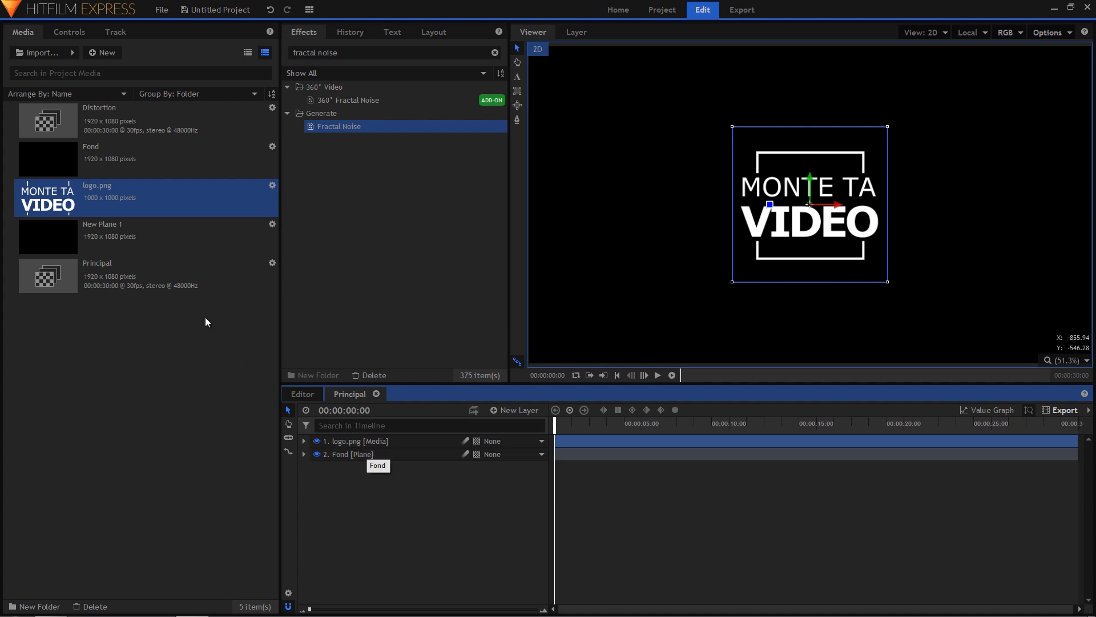
Add the Distortion composite above logo.png in the Principal timeline and hide that layer.
drag(99, 118, 398, 441)
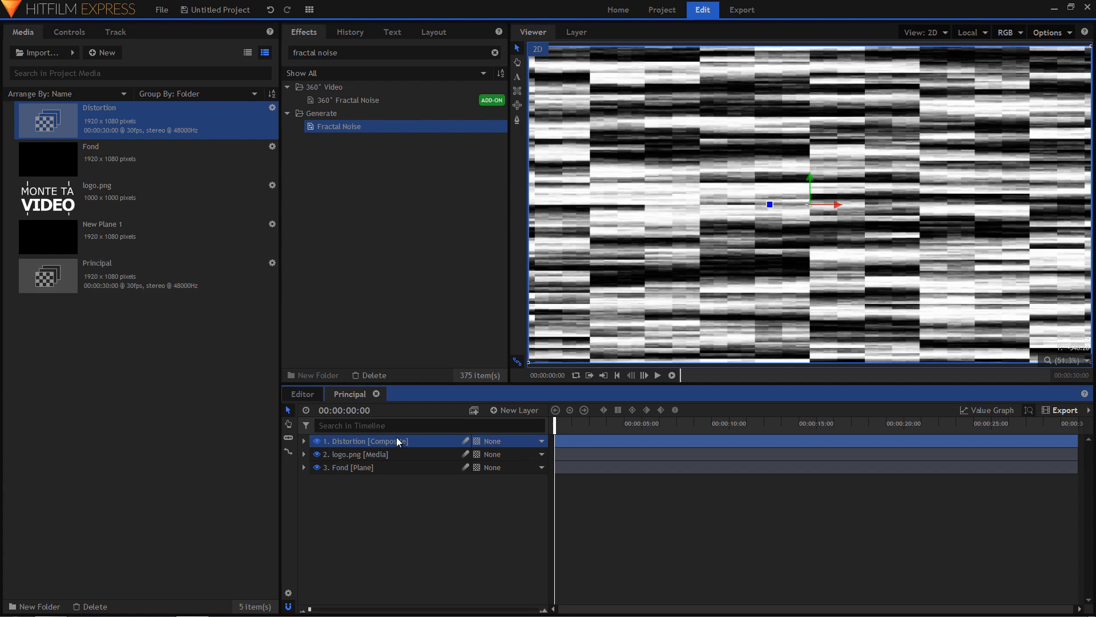
click(317, 442)
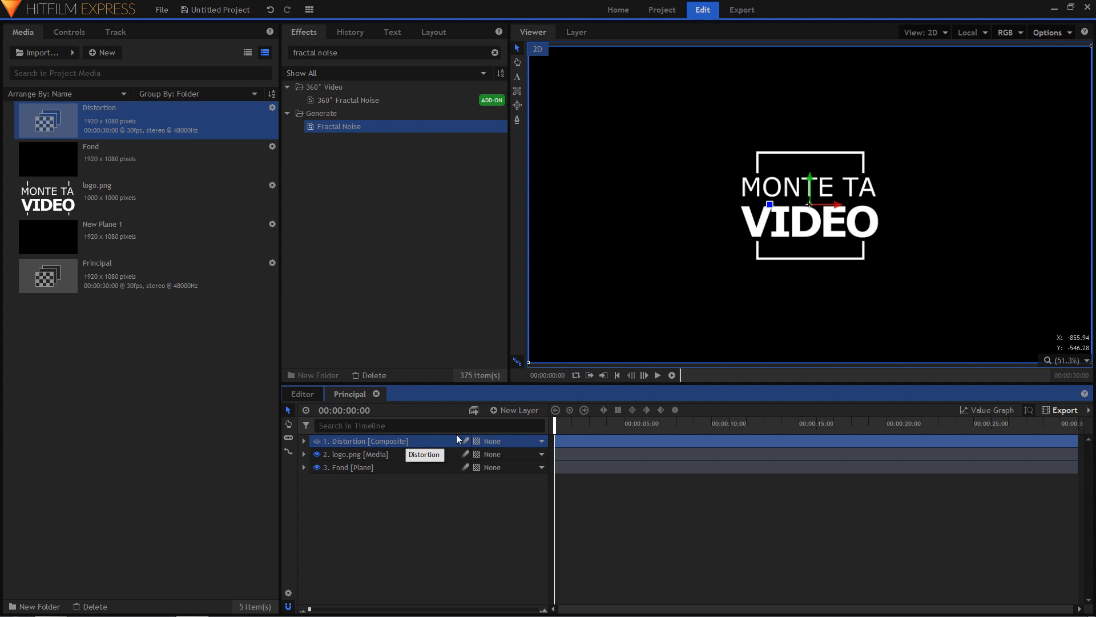
Create a grade layer above all the other layers and name it "deplacement".
click(517, 409)
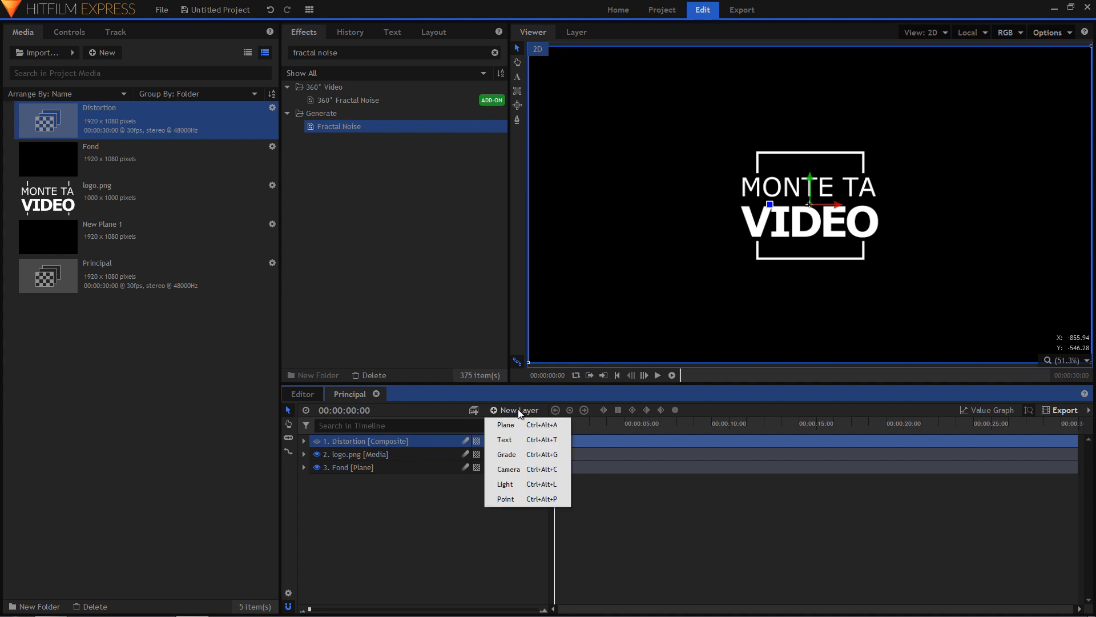
click(520, 453)
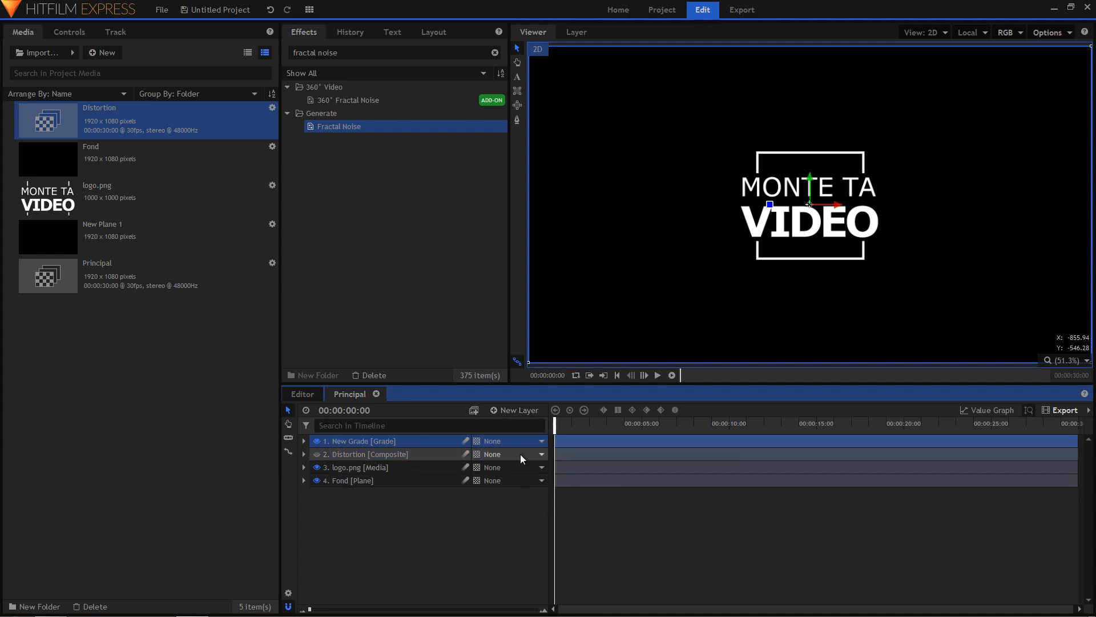
double_click(359, 440)
text(deplacement)
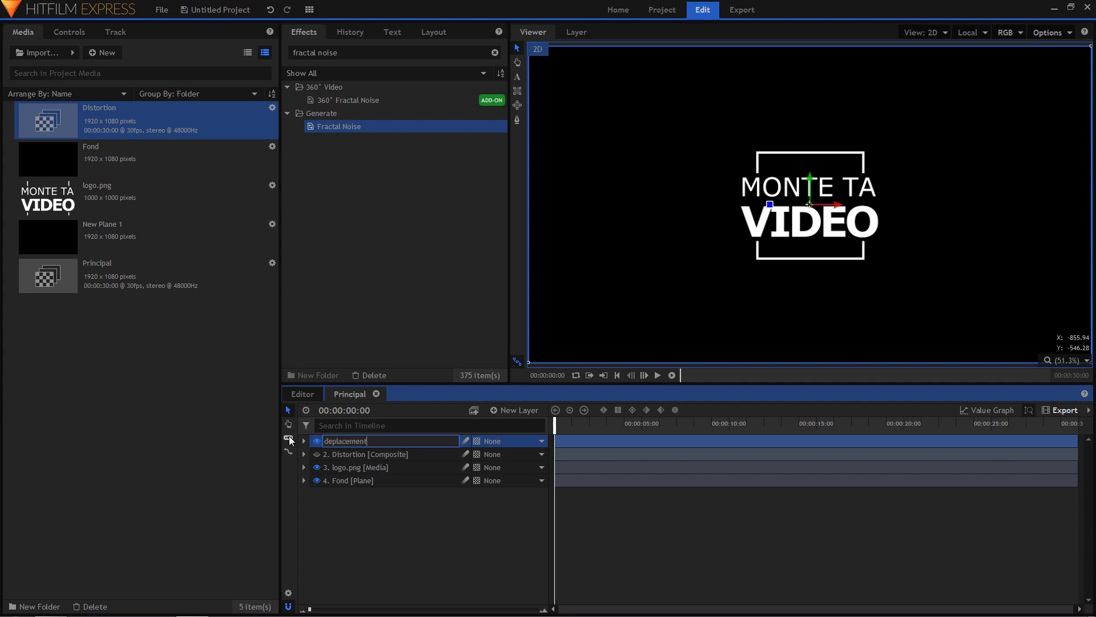
key(Return)
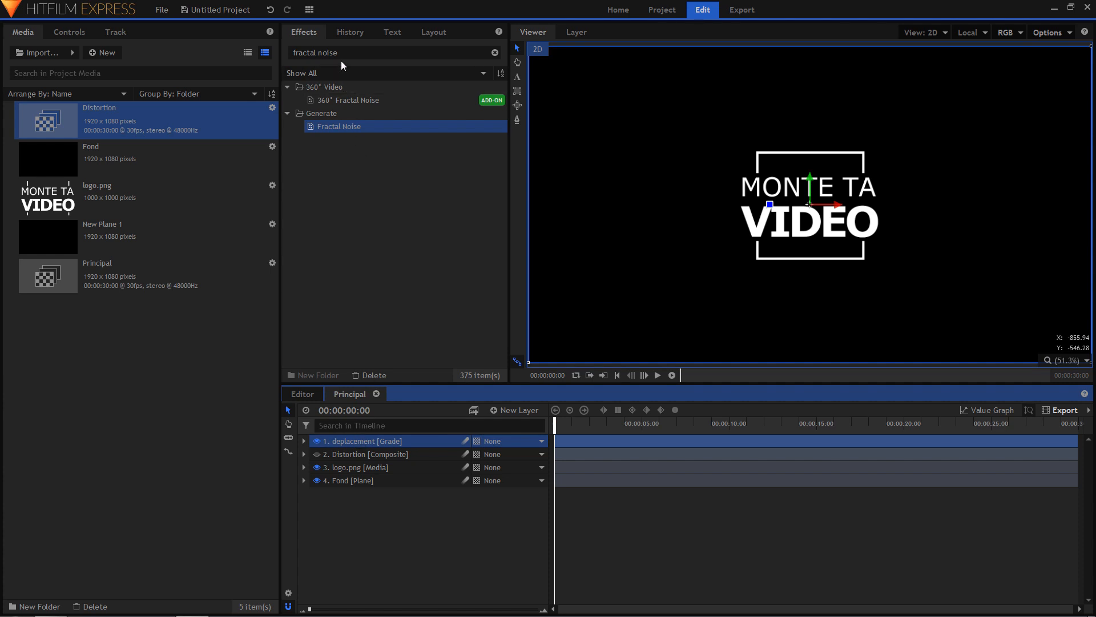
Apply the Displacement effect to the deplacement layer with Distortion as its source layer, and preview the animation.
drag(345, 53, 245, 50)
text(displa)
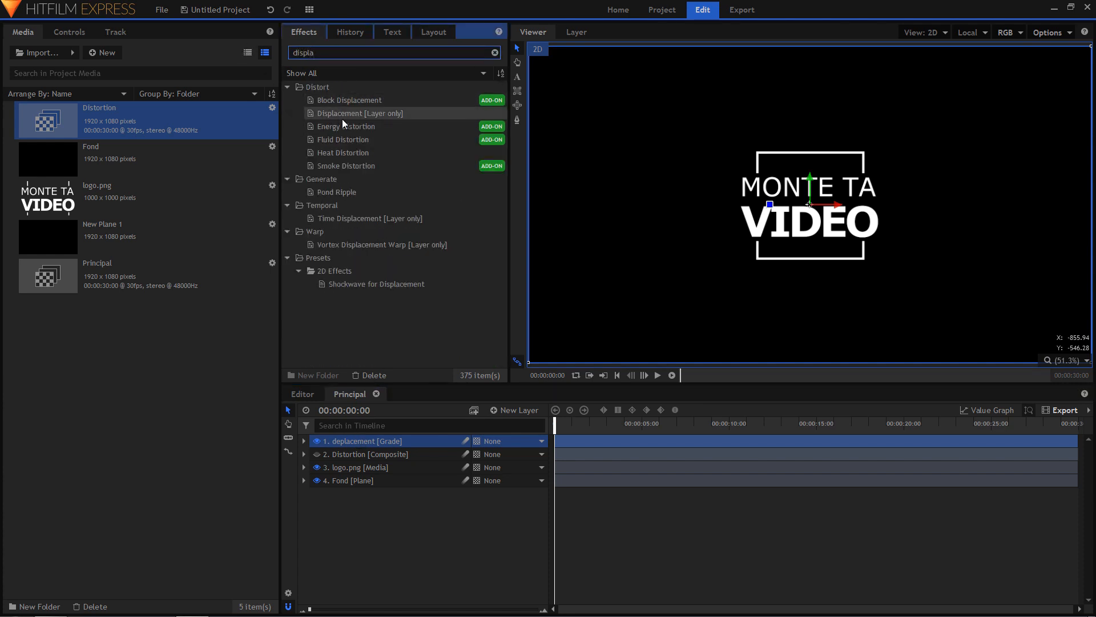
drag(350, 113, 359, 440)
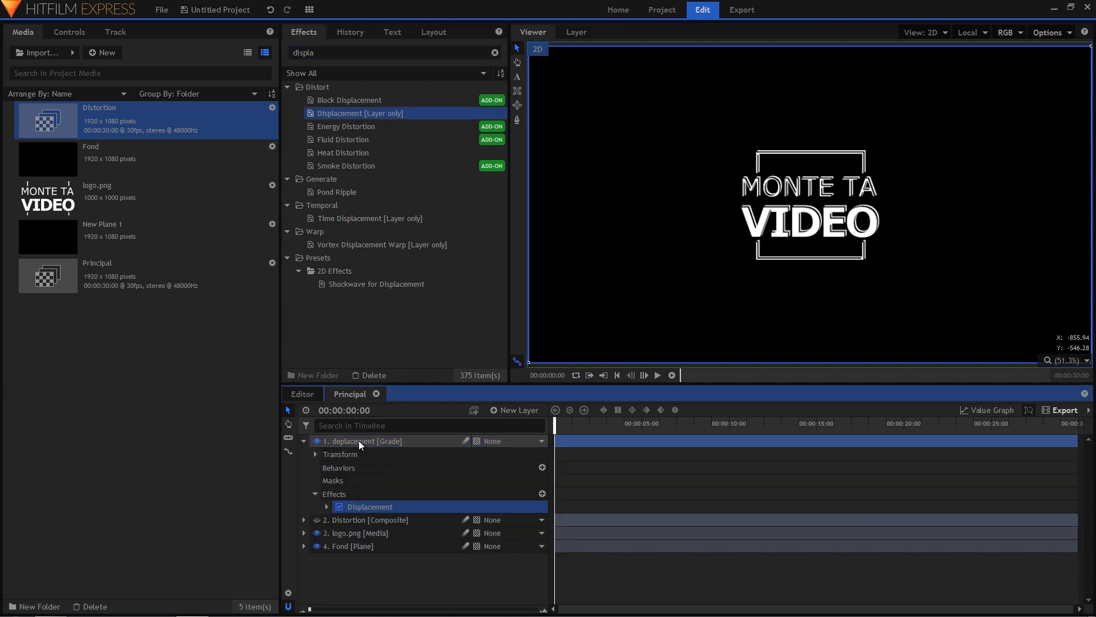
click(327, 507)
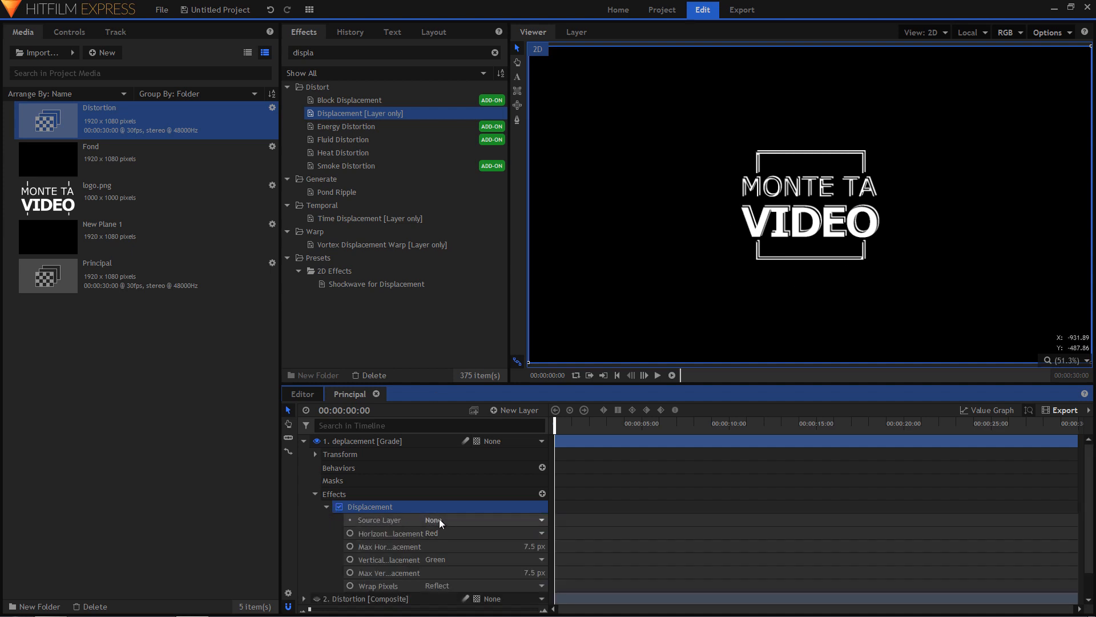
click(457, 519)
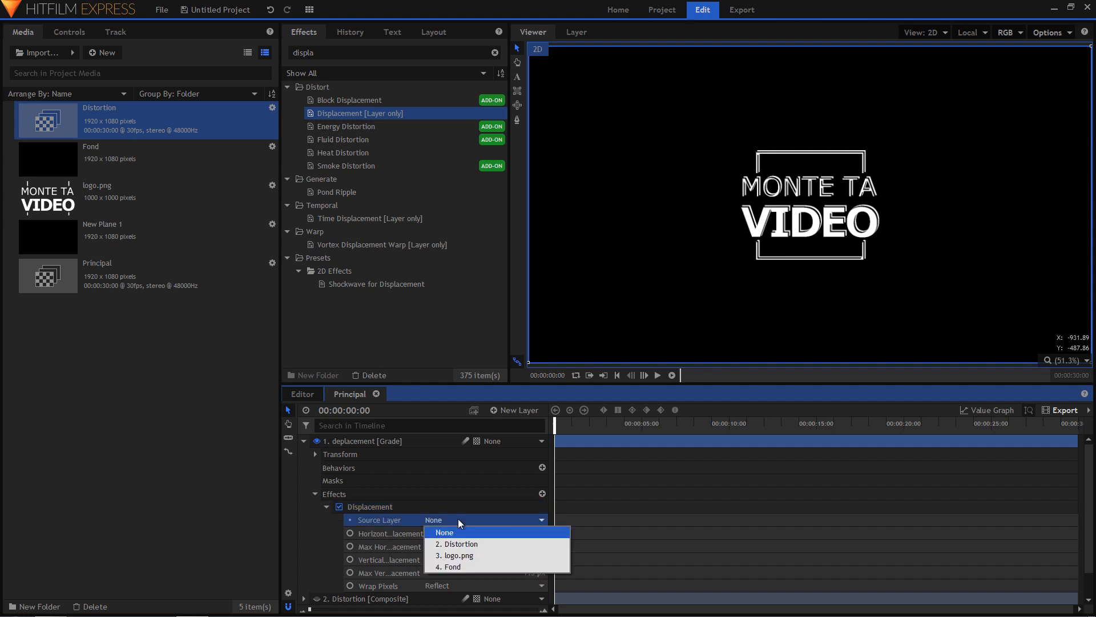
click(468, 543)
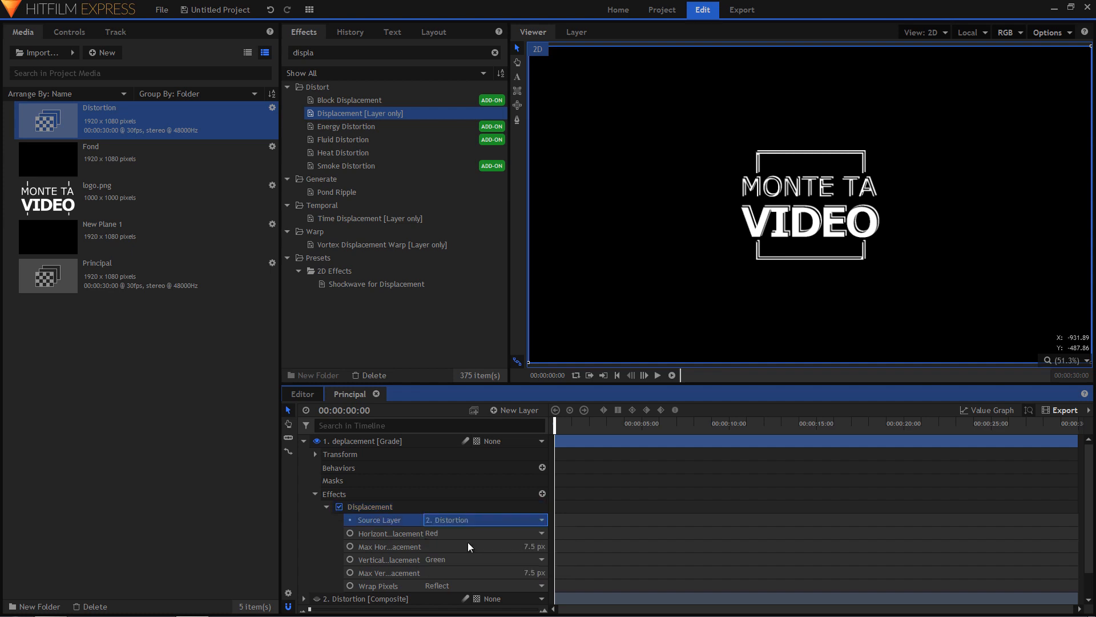
scroll(468, 494, down, 2)
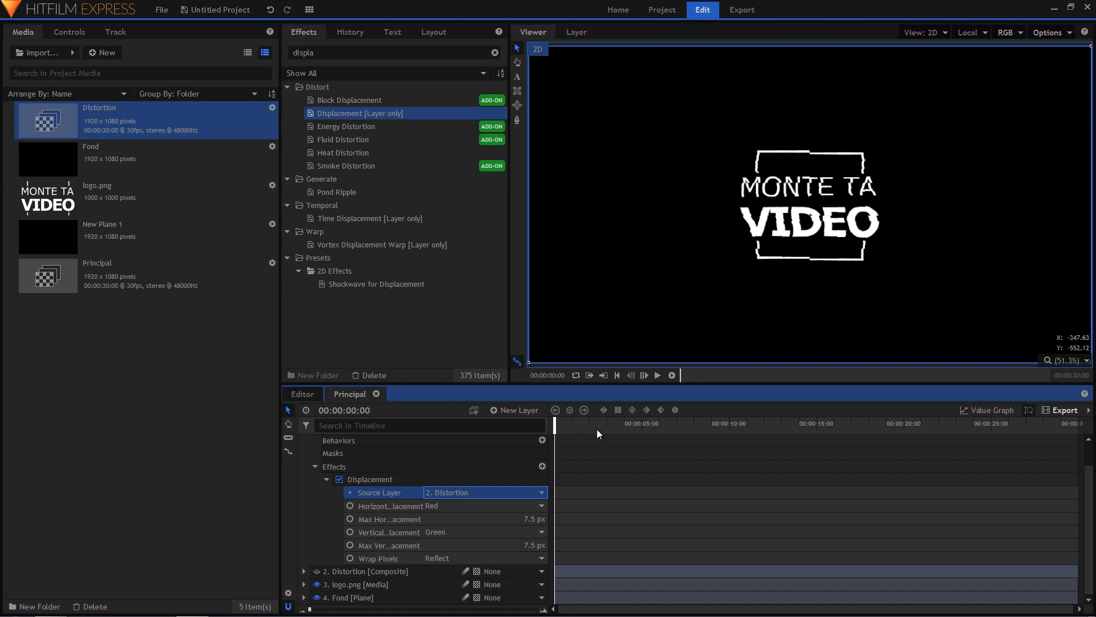
key(space)
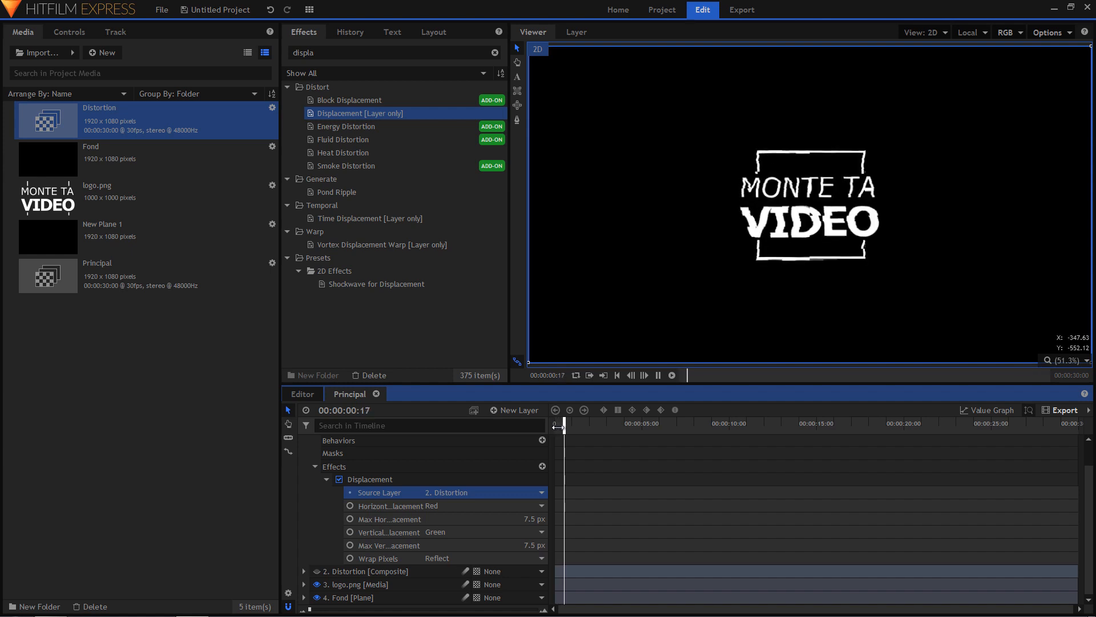
key(space)
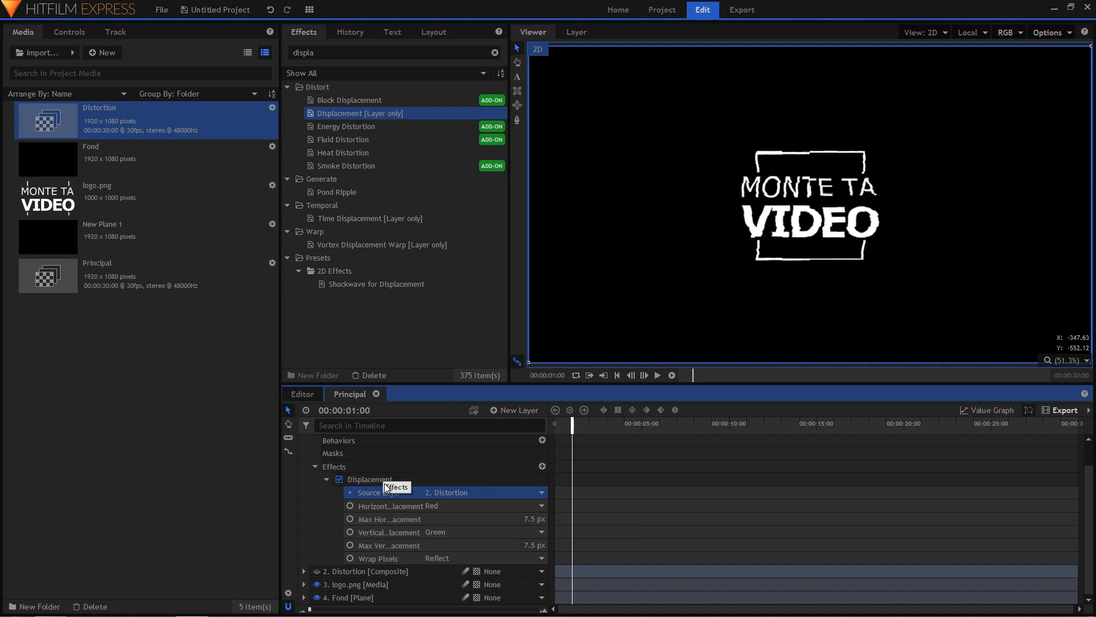
Raise the Displacement effect's maximum horizontal displacement to 162.5 px and collapse the deplacement layer.
drag(531, 519, 619, 519)
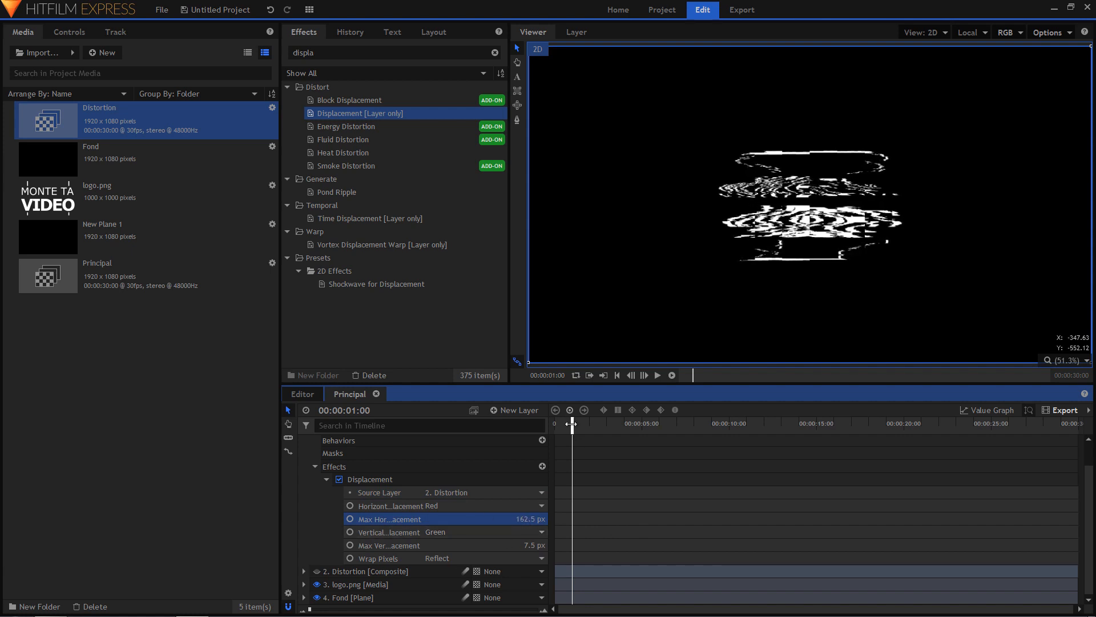
drag(571, 423, 573, 423)
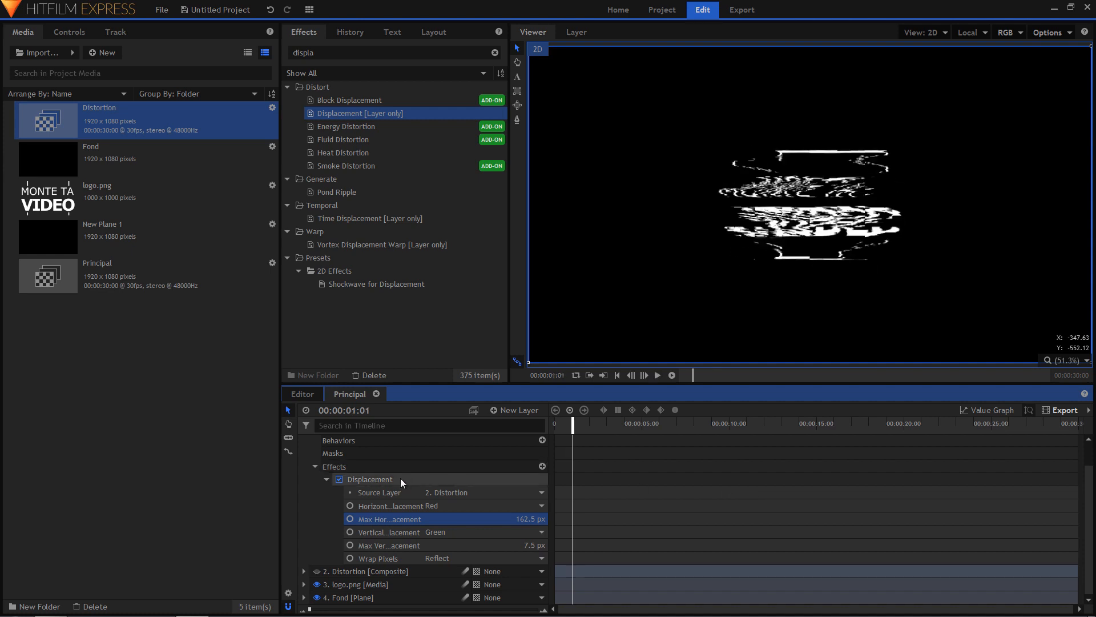
scroll(400, 478, up, 2)
click(303, 440)
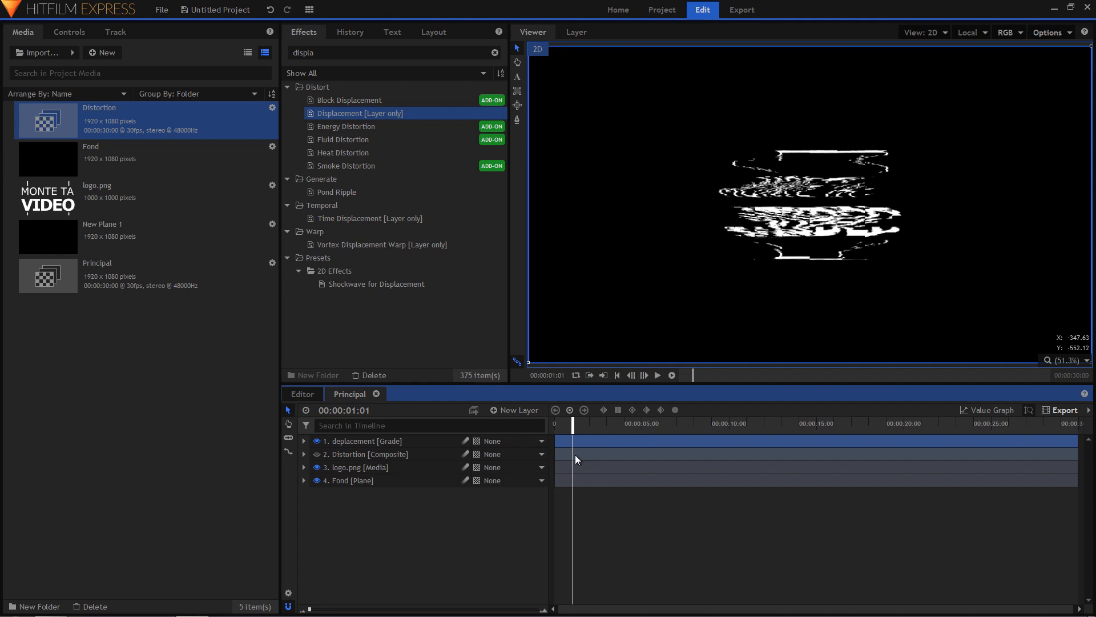
Slice the deplacement layer at 00:00:00:08.
drag(310, 610, 364, 609)
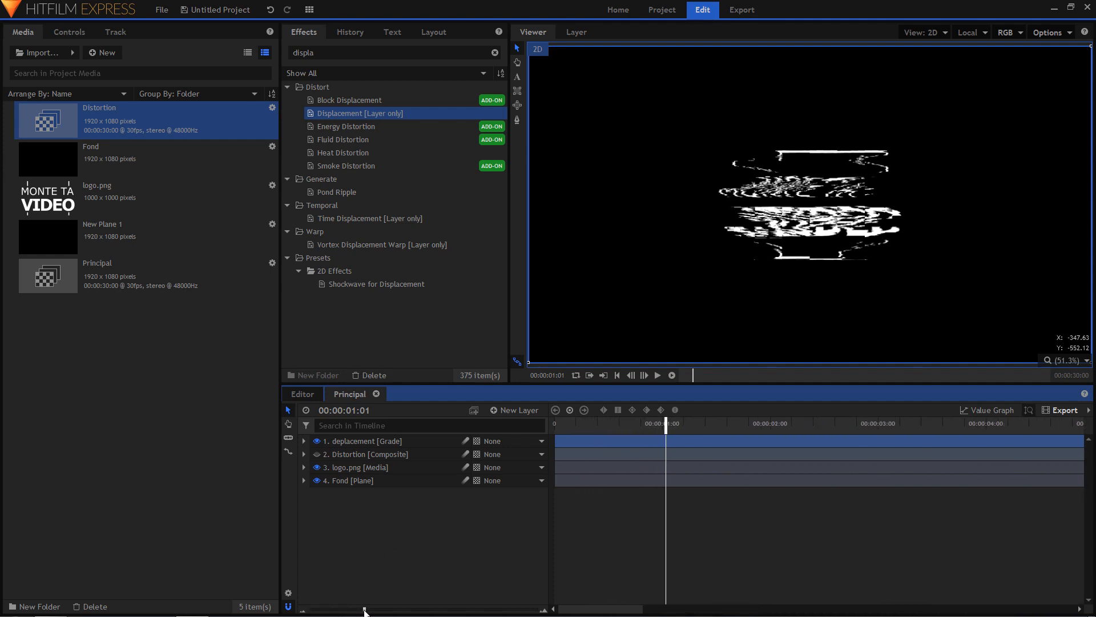
drag(583, 422, 554, 426)
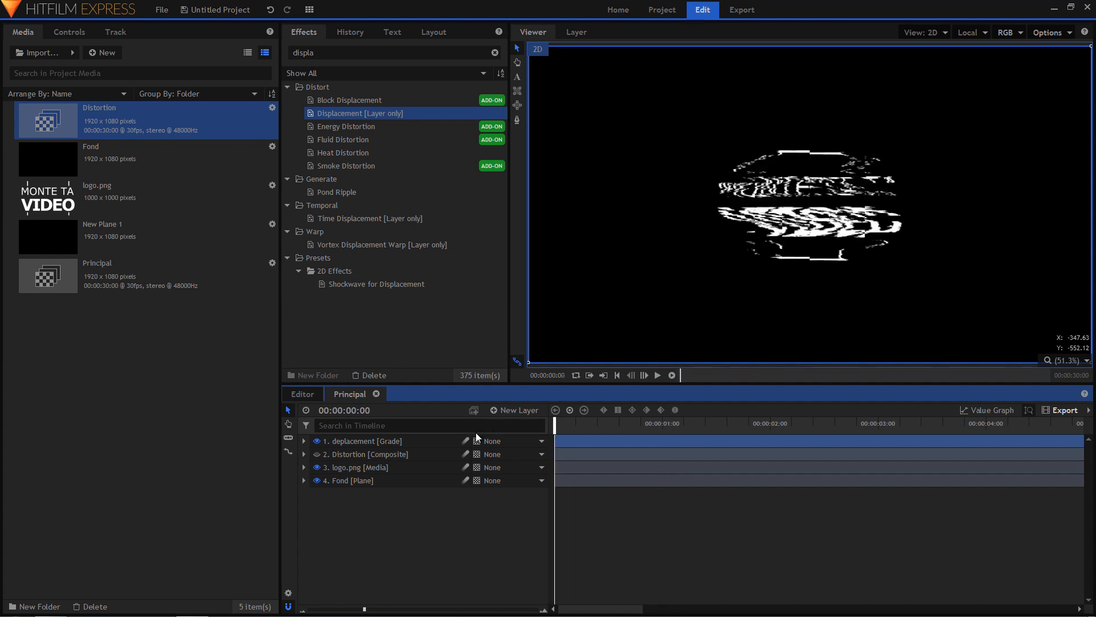
click(647, 375)
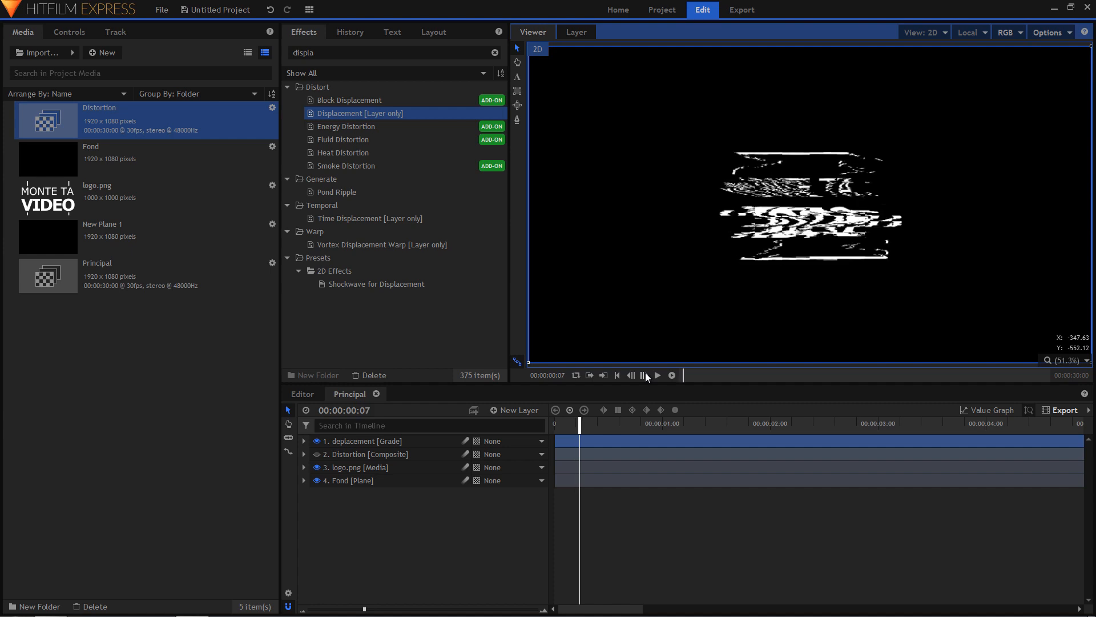
click(645, 374)
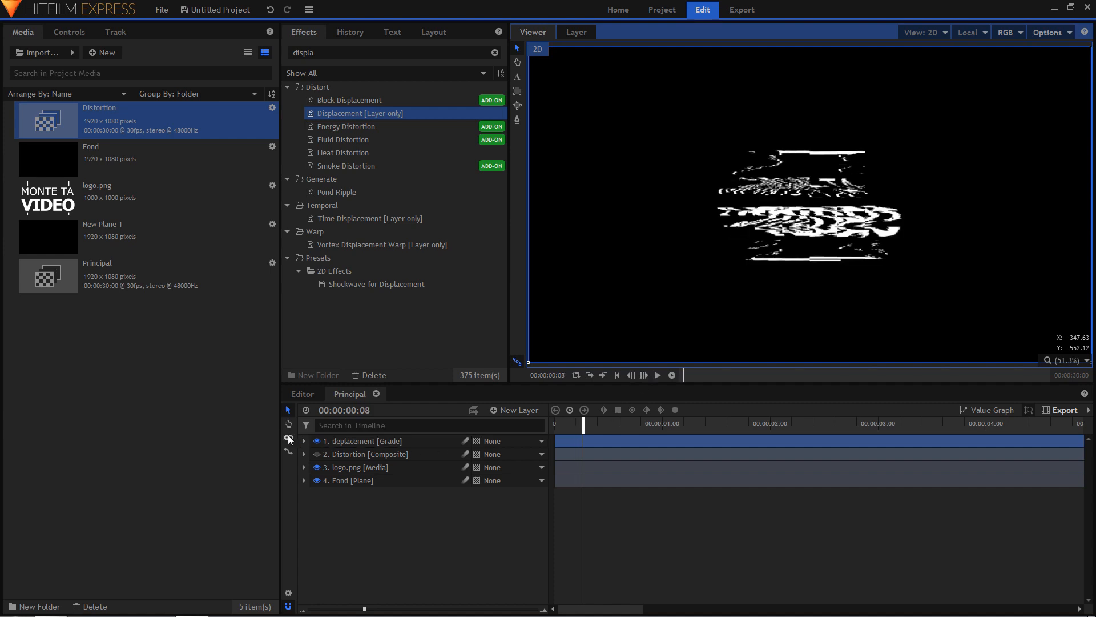
click(288, 437)
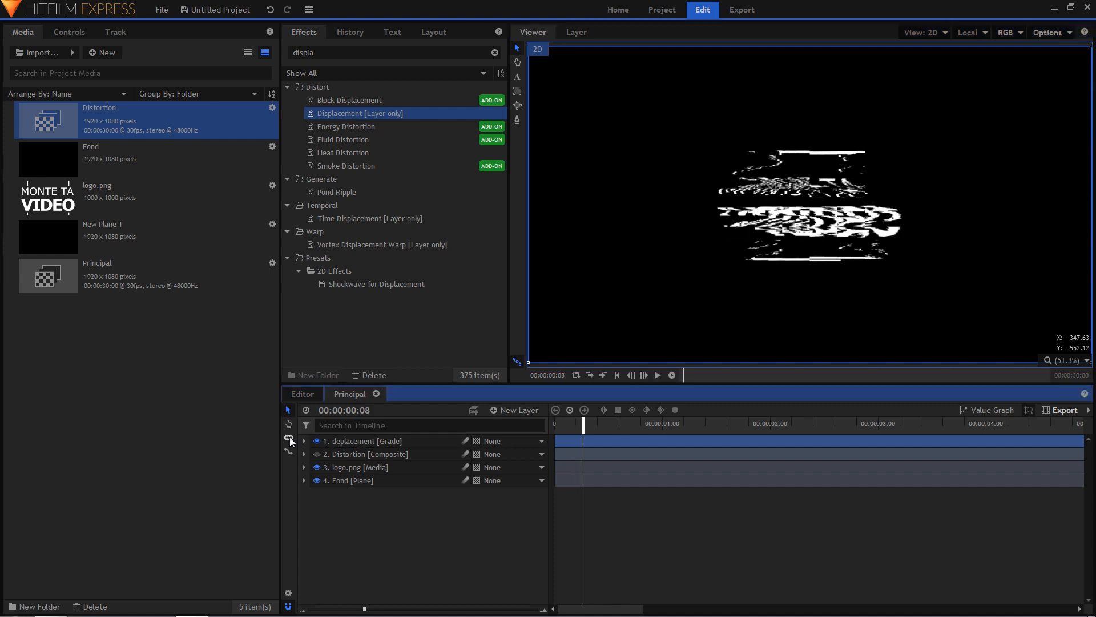
click(586, 440)
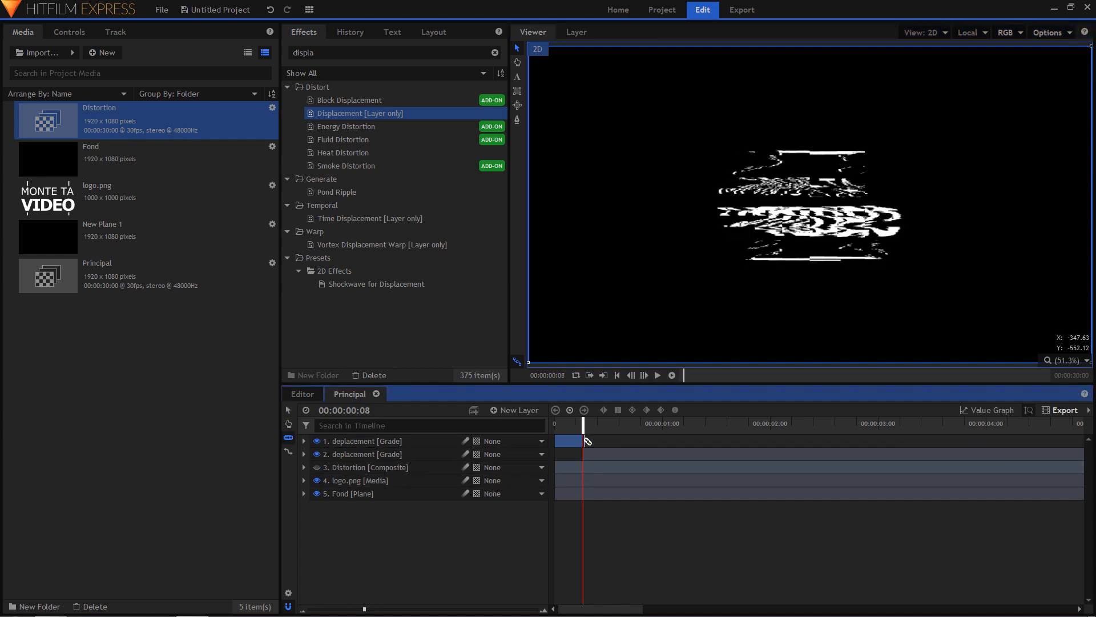
Slice the second deplacement segment at 00:00:00:16 and delete the long remainder after the cut.
click(644, 375)
click(644, 375)
click(644, 375)
click(644, 375)
click(644, 375)
click(645, 375)
click(645, 375)
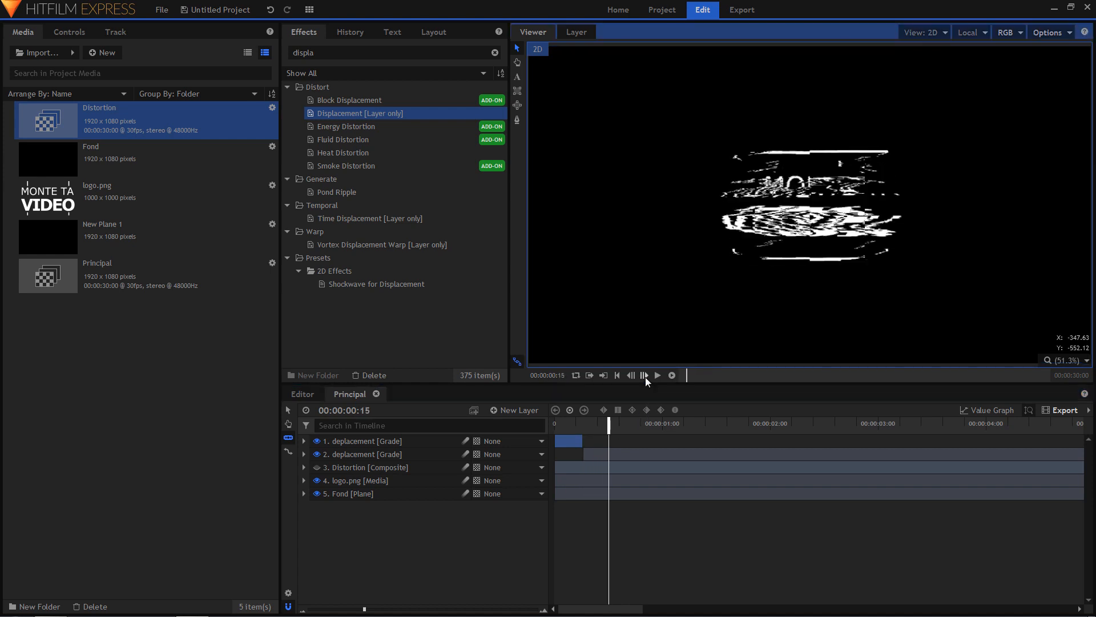
click(645, 375)
click(613, 454)
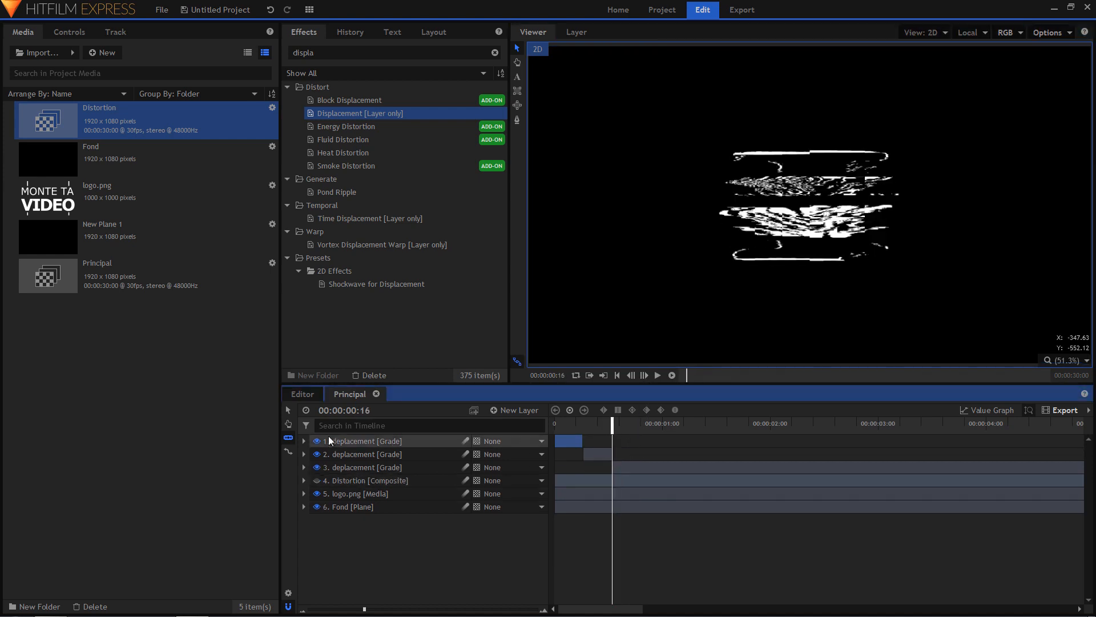
click(645, 467)
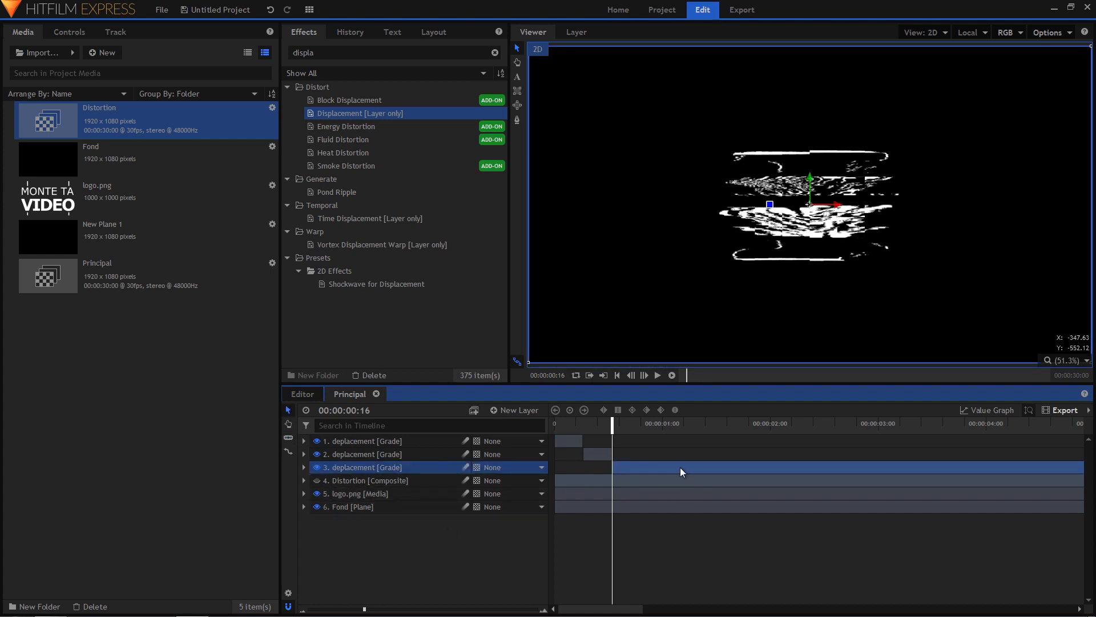
key(Delete)
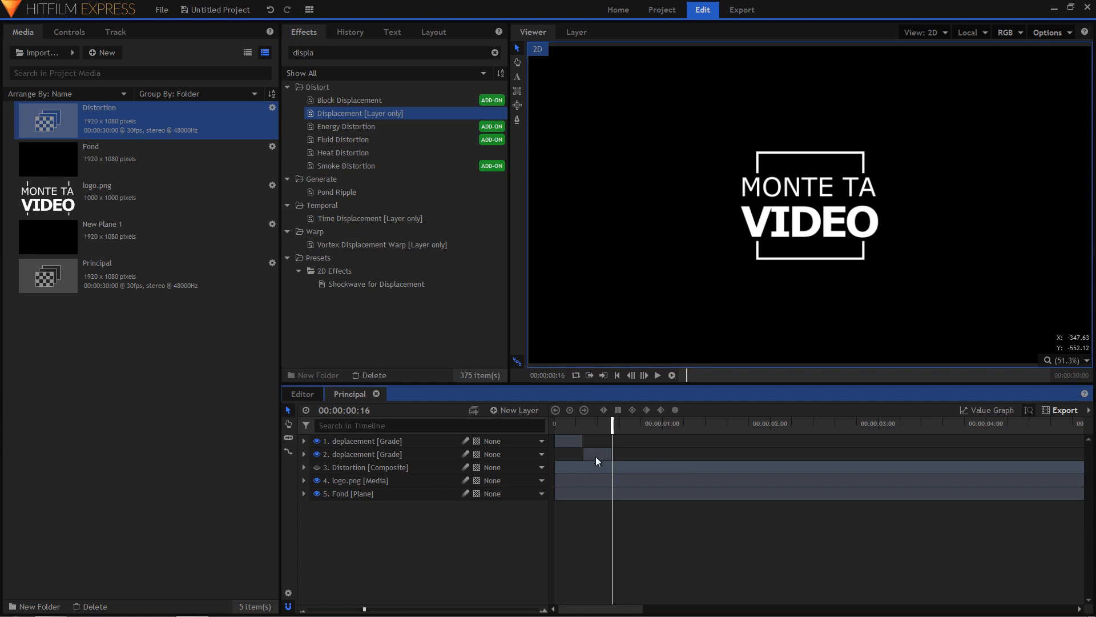
Shift the second deplacement segment to about 2 seconds and the first to 00:00:00:16, and preview the result from the start.
drag(596, 457, 780, 464)
mouse_move(571, 441)
mouse_down()
mouse_move(629, 440)
mouse_move(557, 426)
mouse_up()
key(space)
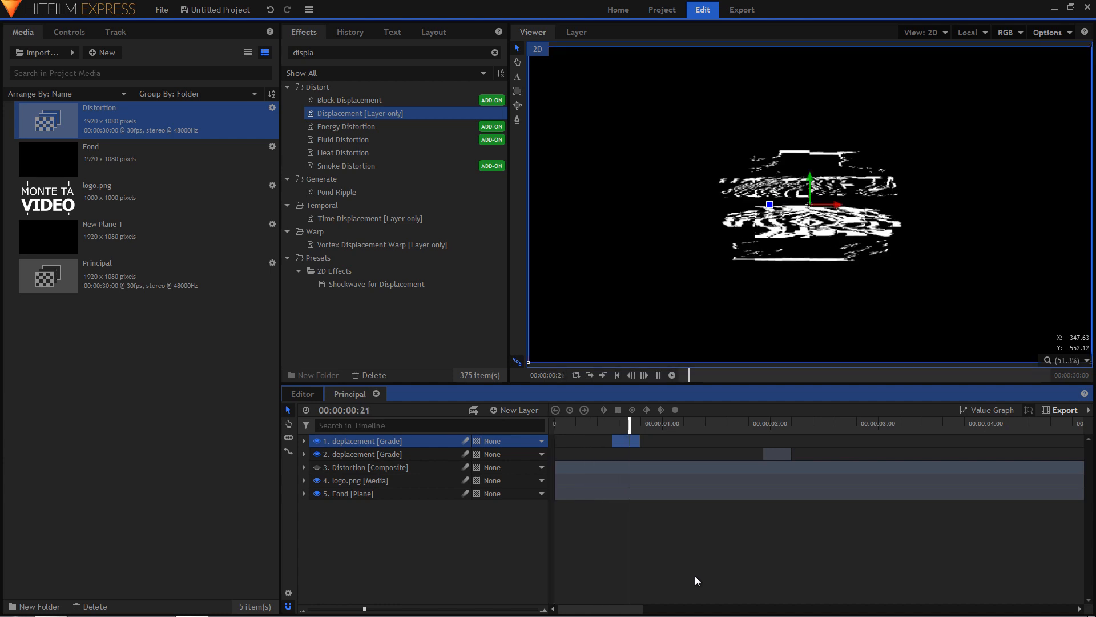
key(space)
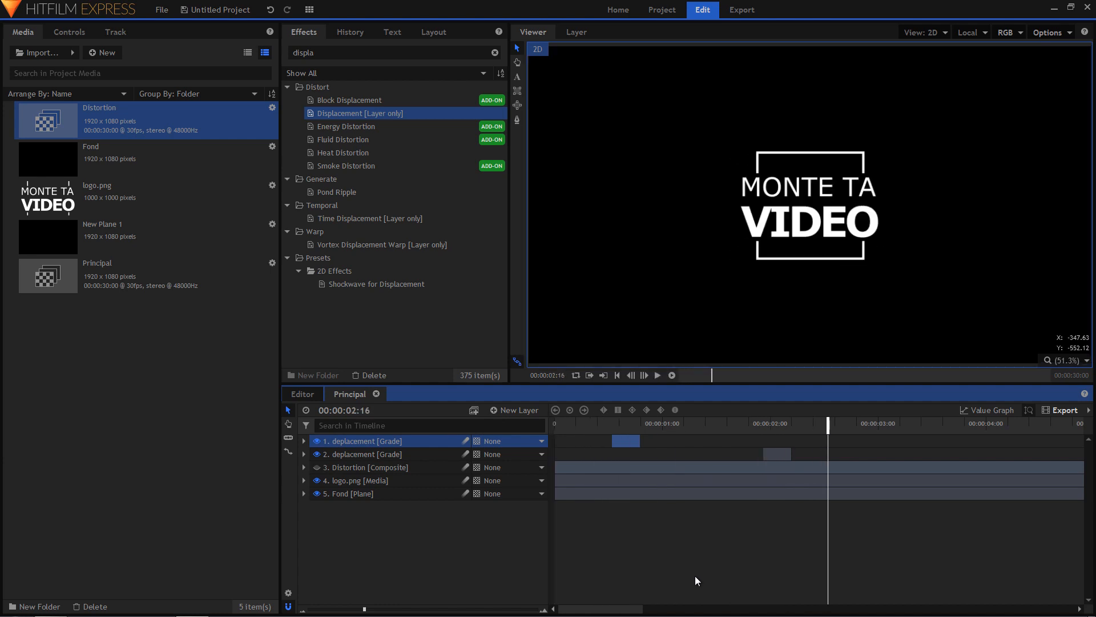
Set the second deplacement segment's Displacement effect to 0 px maximum horizontal and 160 px maximum vertical displacement.
click(777, 424)
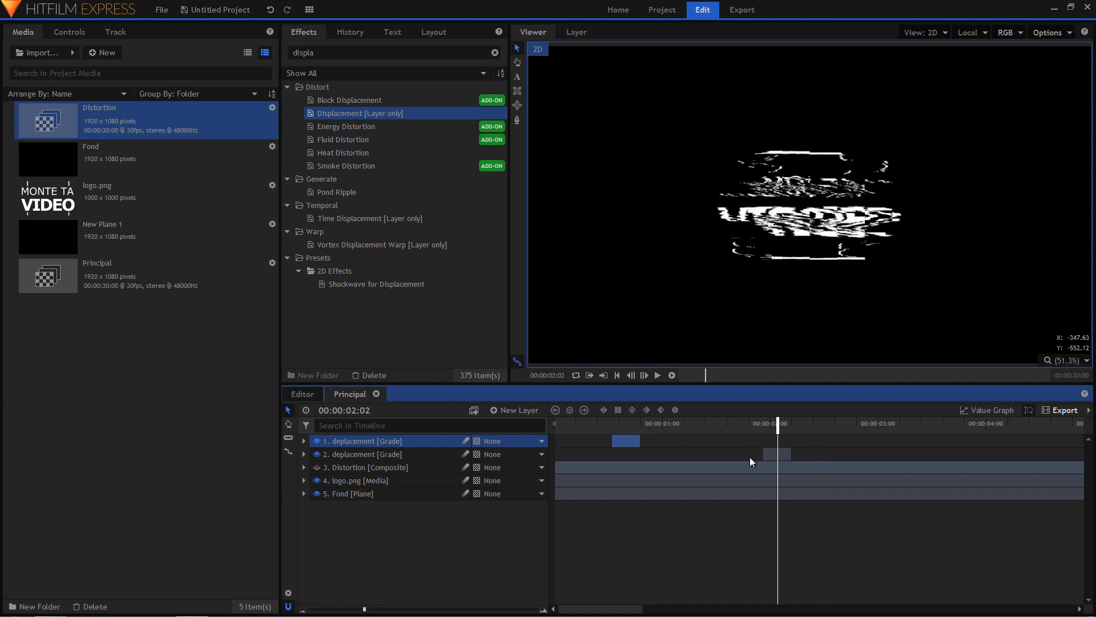
click(301, 454)
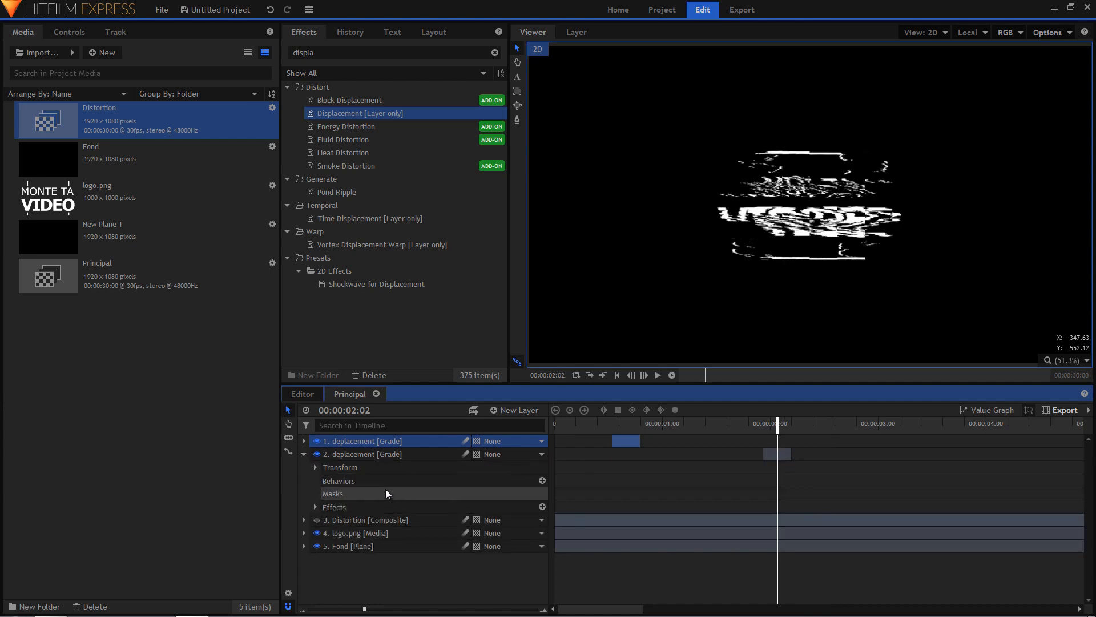
click(366, 454)
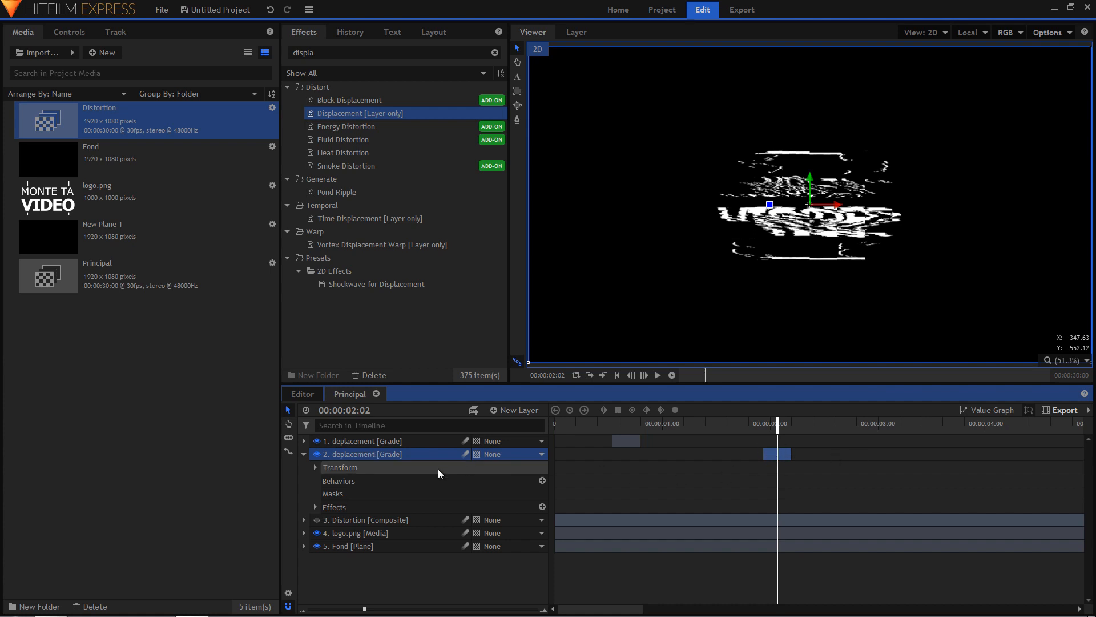
click(315, 507)
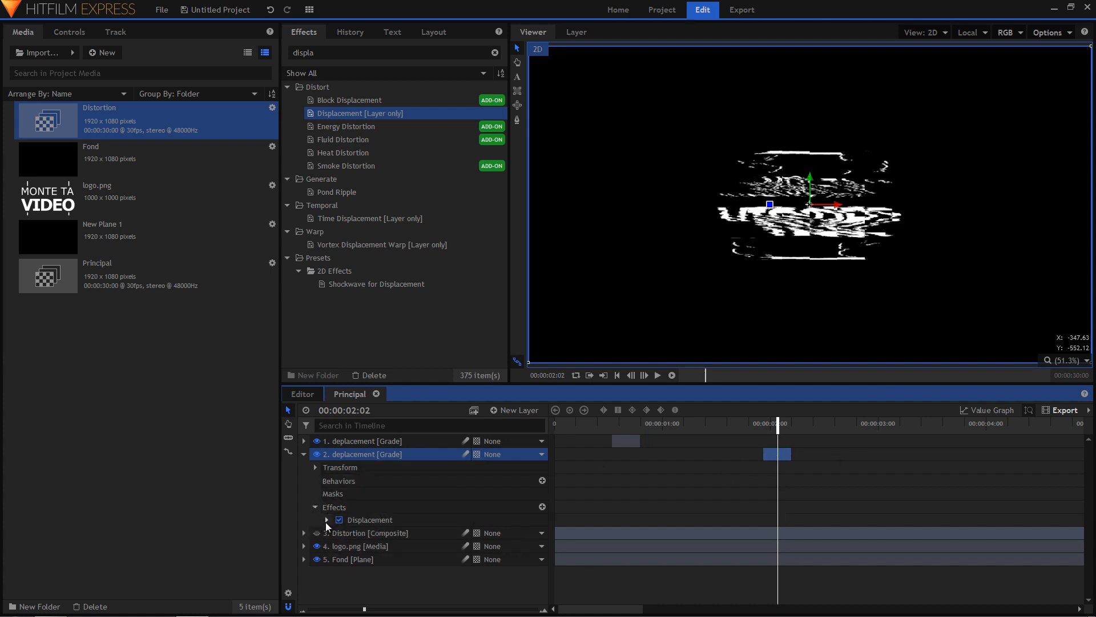
click(327, 519)
scroll(410, 553, down, 1)
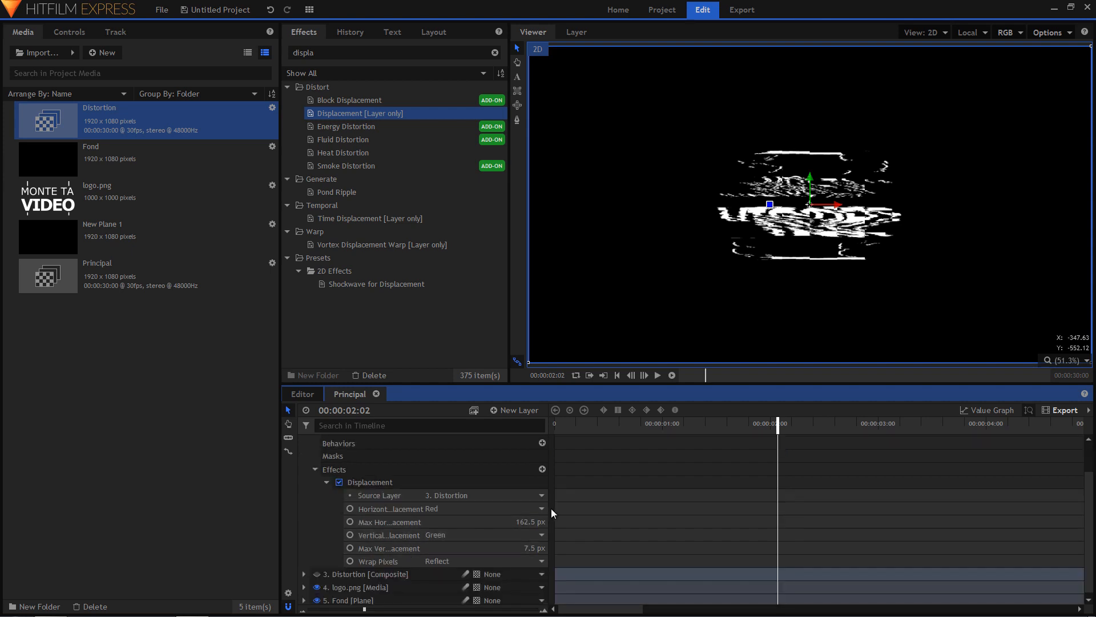
click(531, 522)
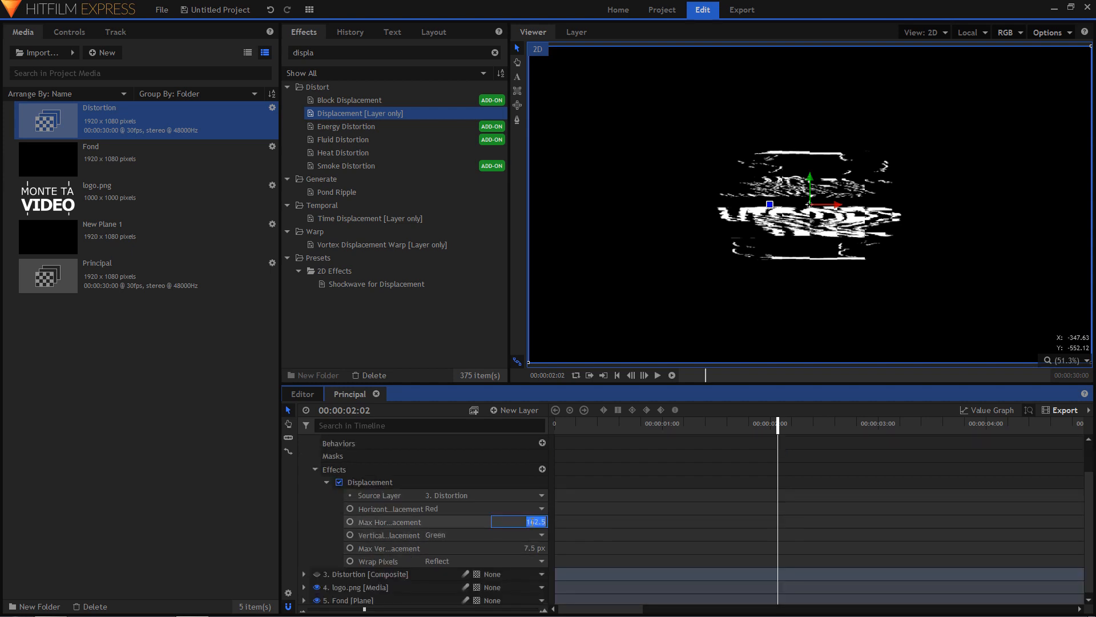
text(0)
key(Return)
click(536, 547)
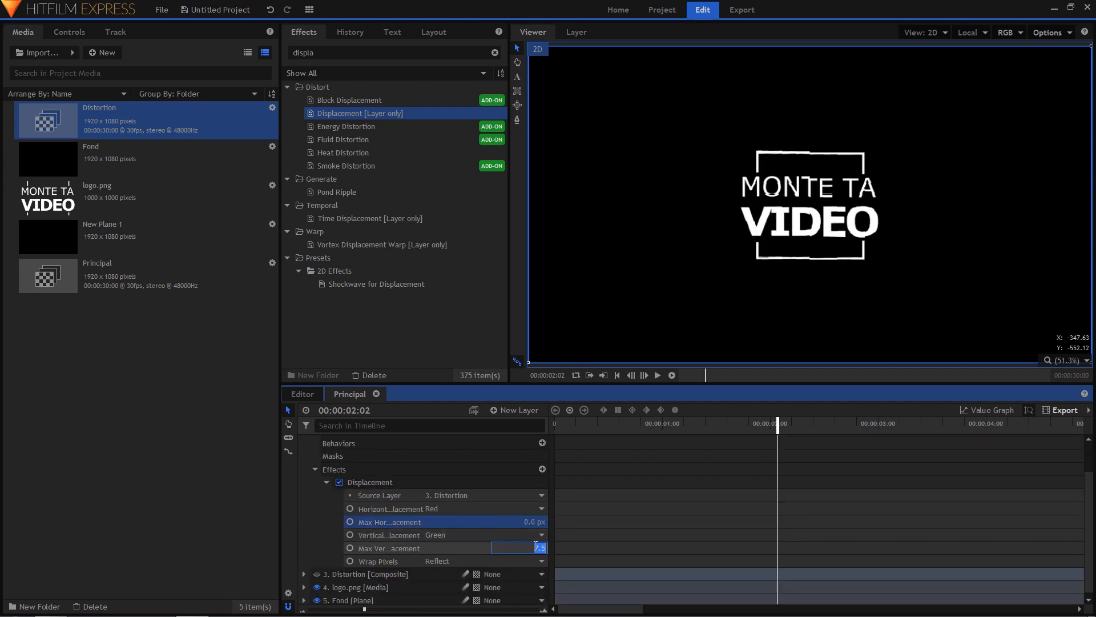
text(160)
key(Return)
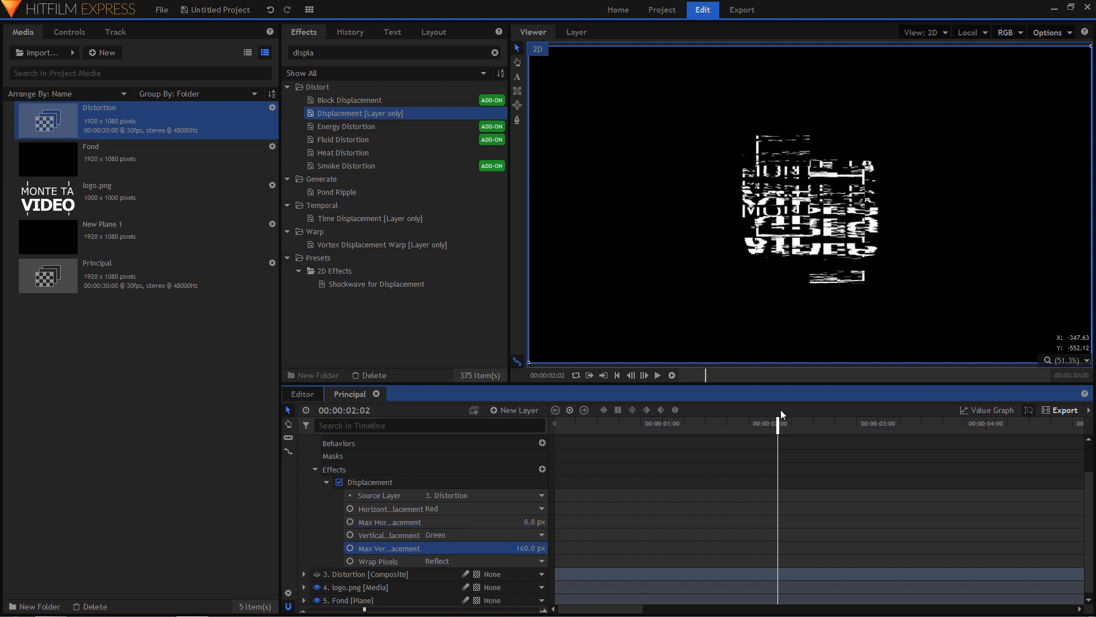
Play back the second distortion segment, replay from near the start, and collapse the deplacement layer.
click(710, 424)
key(space)
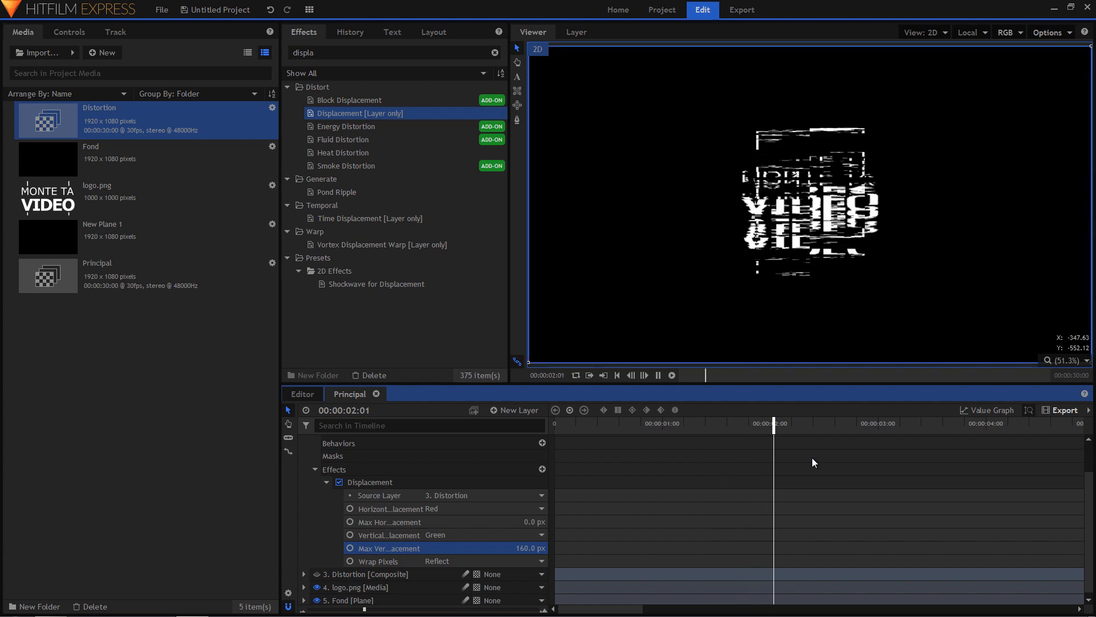
key(space)
click(593, 421)
key(space)
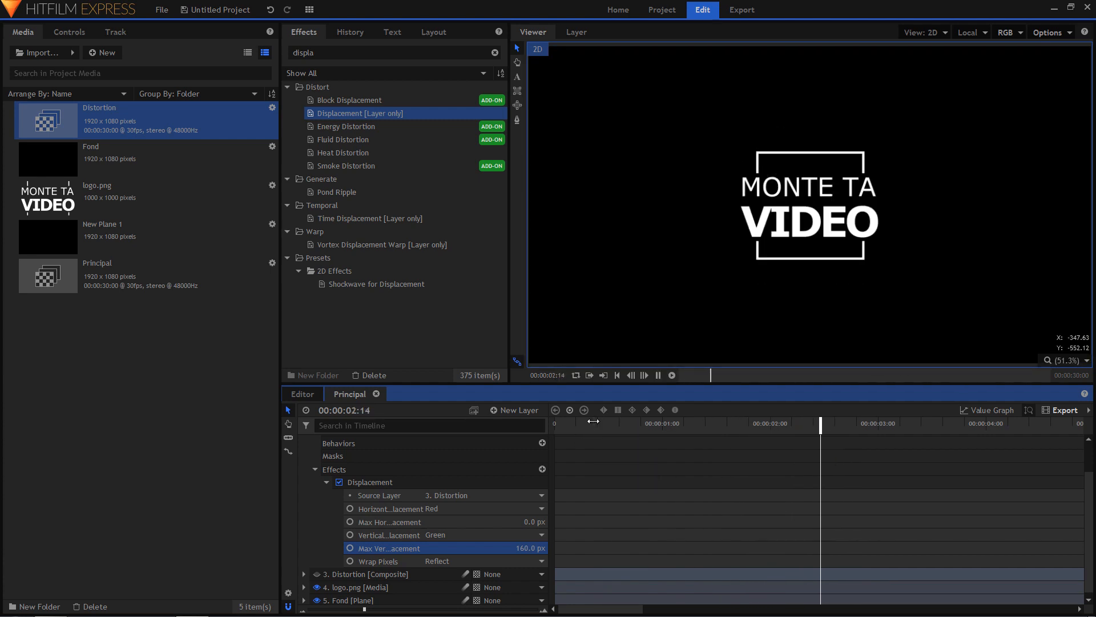
key(space)
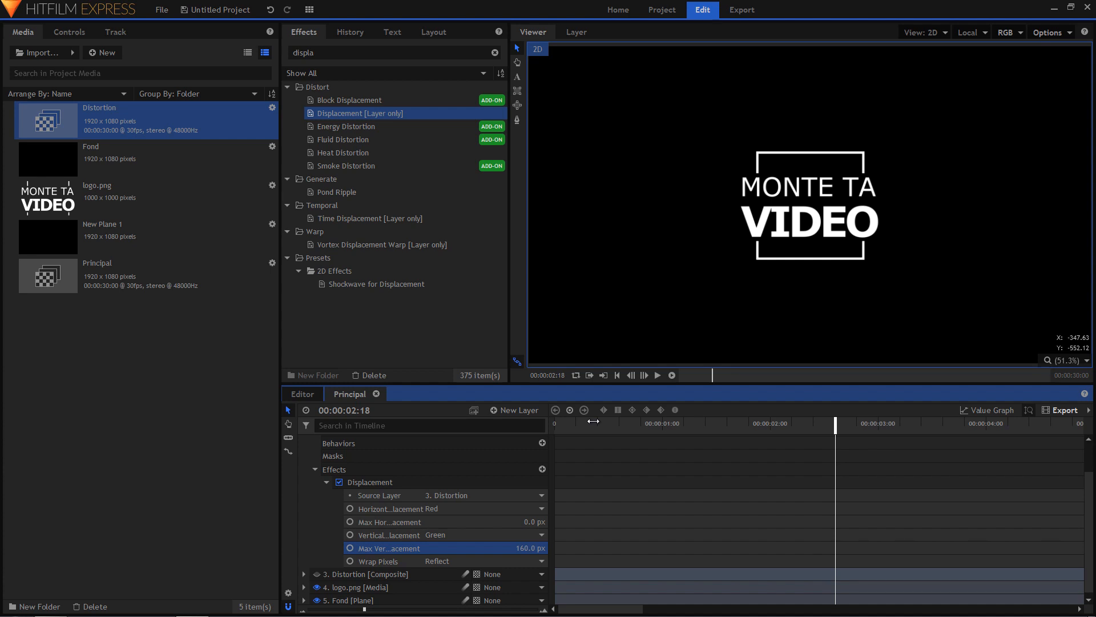
right_click(320, 519)
click(350, 586)
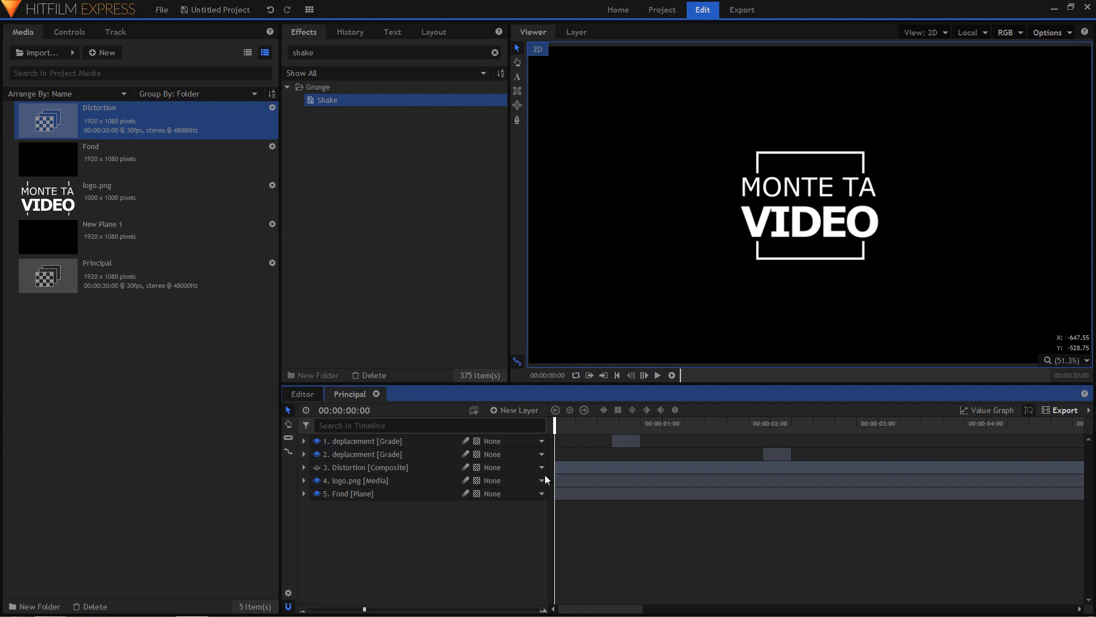
Copy and paste the logo.png layer, and place the copy directly beneath the original, above Fond.
click(365, 481)
right_click(351, 479)
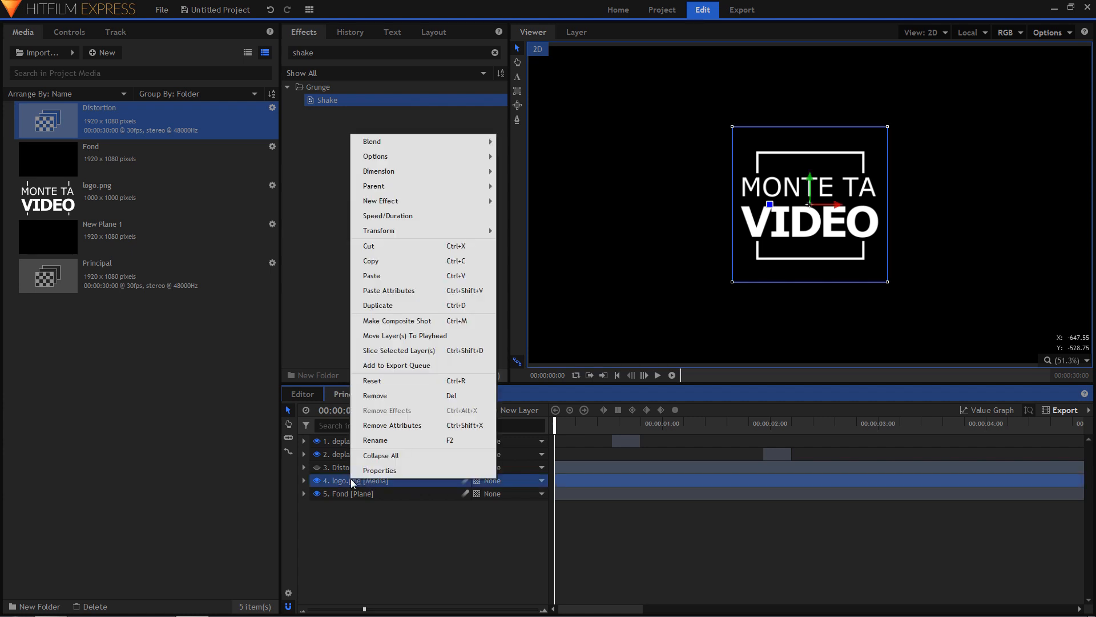
click(387, 264)
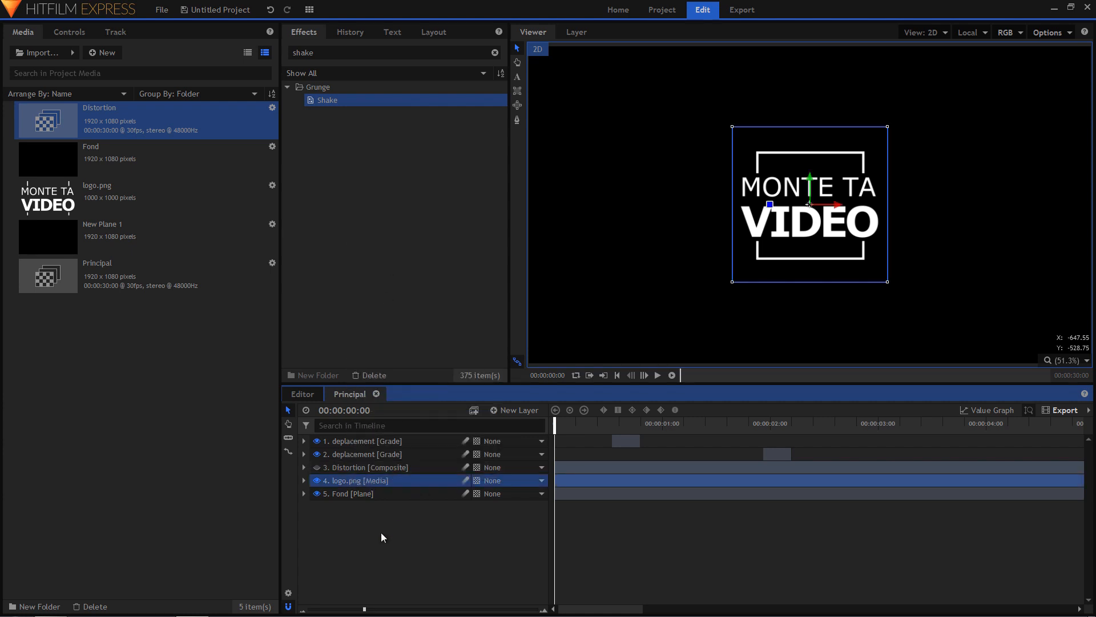
right_click(382, 532)
click(413, 553)
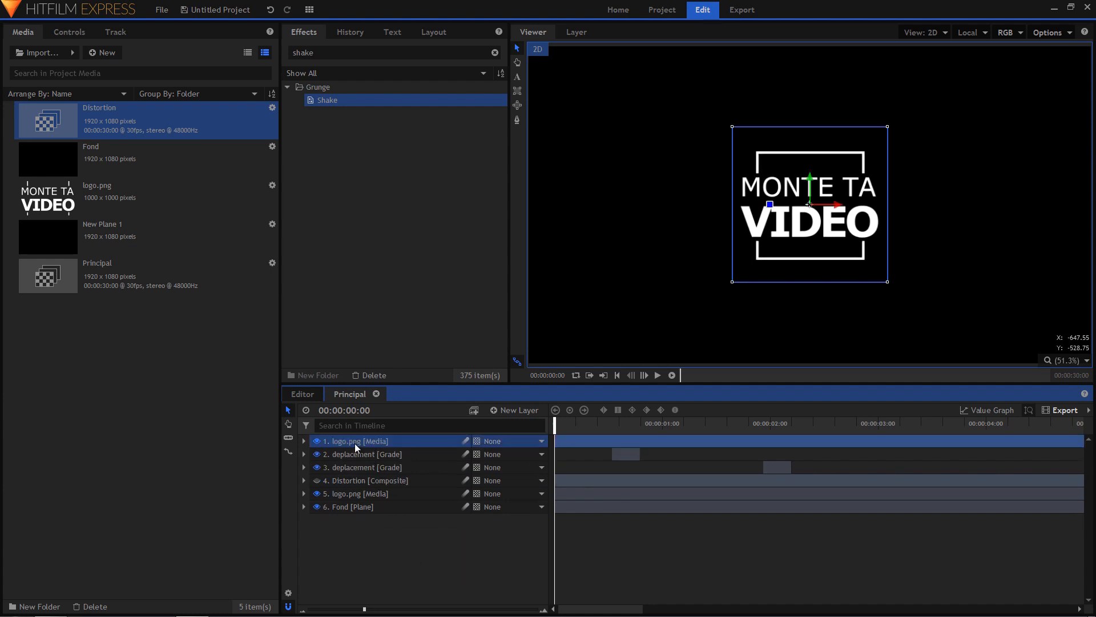
drag(348, 444, 344, 499)
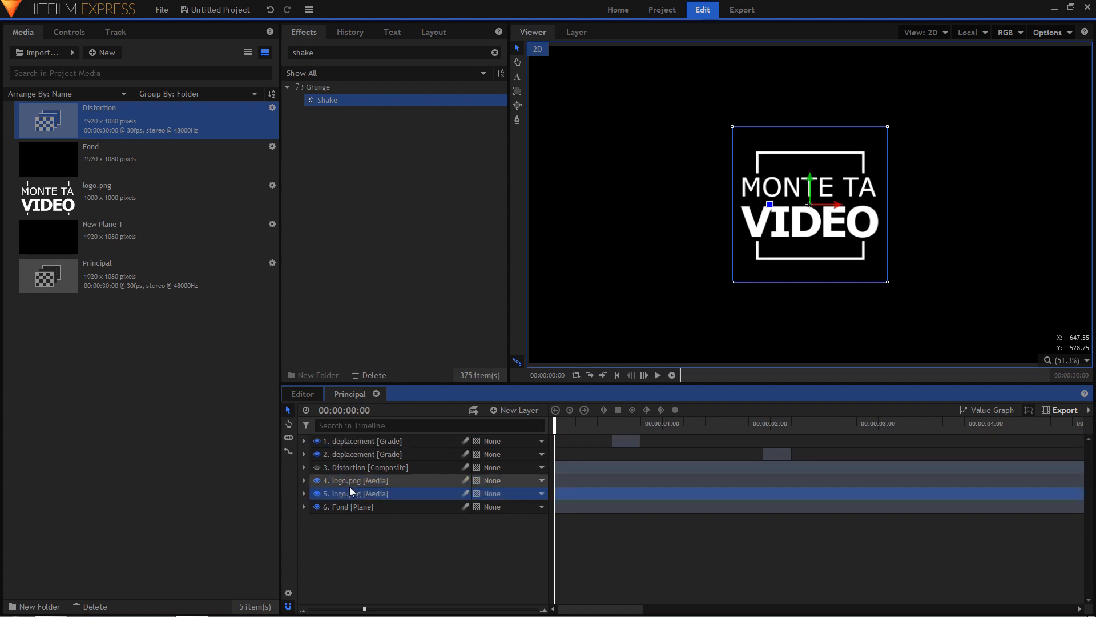
Rename the lower logo.png layer as logo rouge.
double_click(363, 495)
click(364, 495)
key(BackSpace)
key(BackSpace)
key(BackSpace)
key(BackSpace)
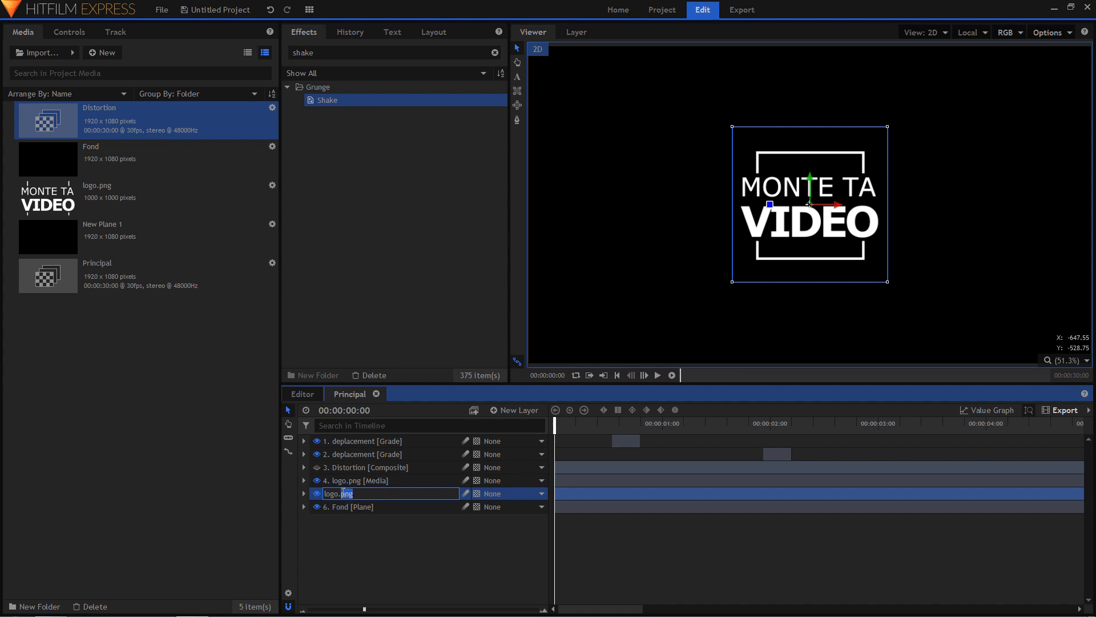
text(rouge)
key(Return)
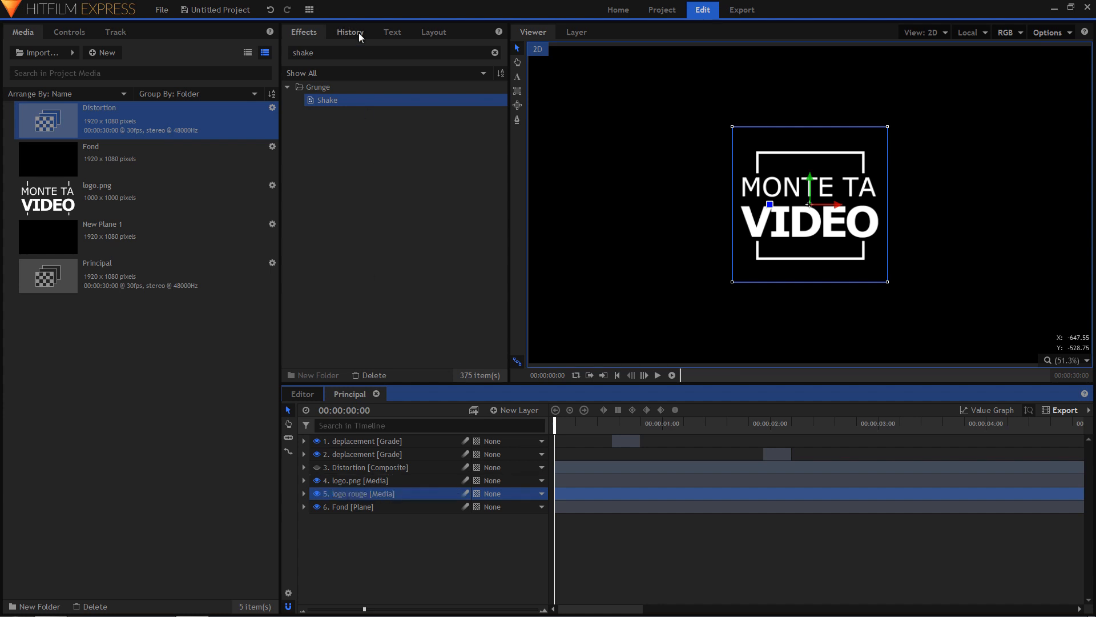
Apply the Tint effect to the logo rouge layer and map its white to dark red #aa0000.
double_click(334, 56)
text(tint)
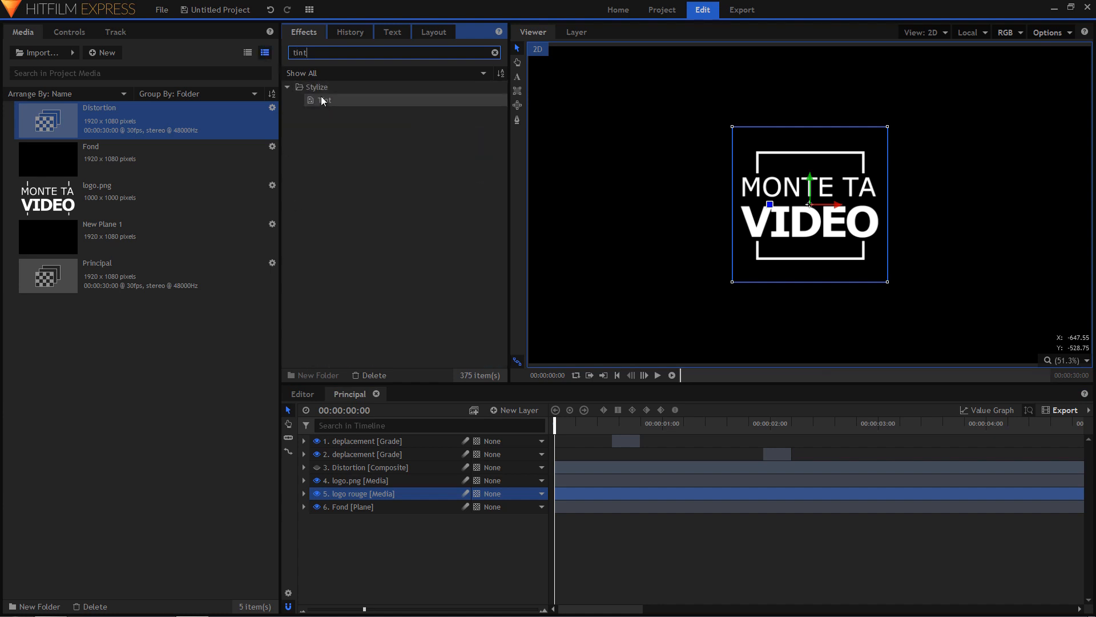
drag(325, 100, 344, 494)
click(327, 532)
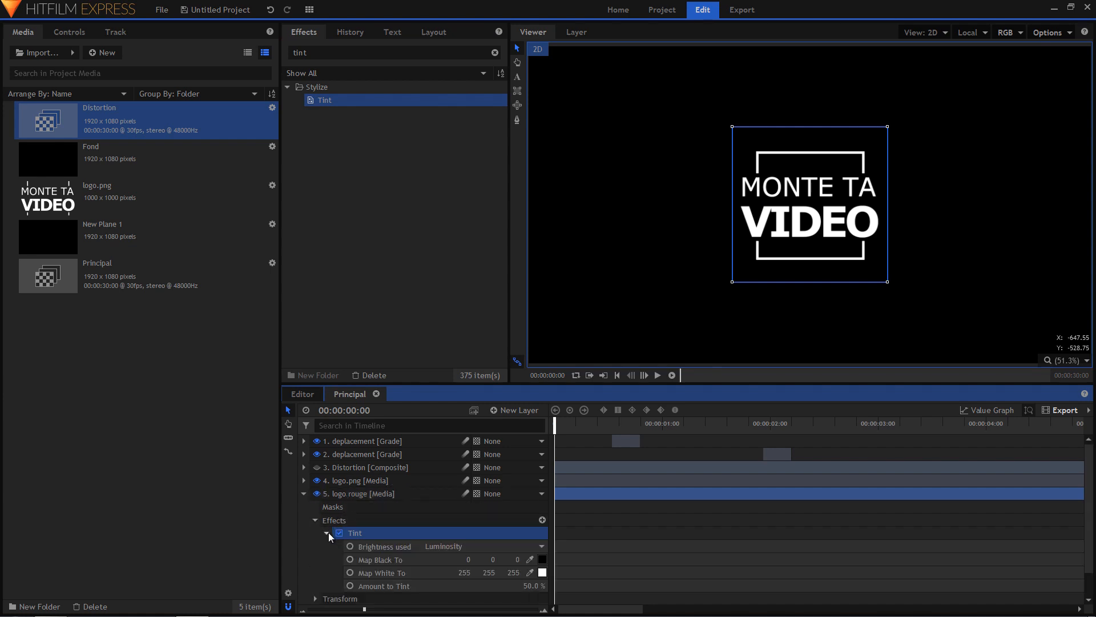
click(542, 572)
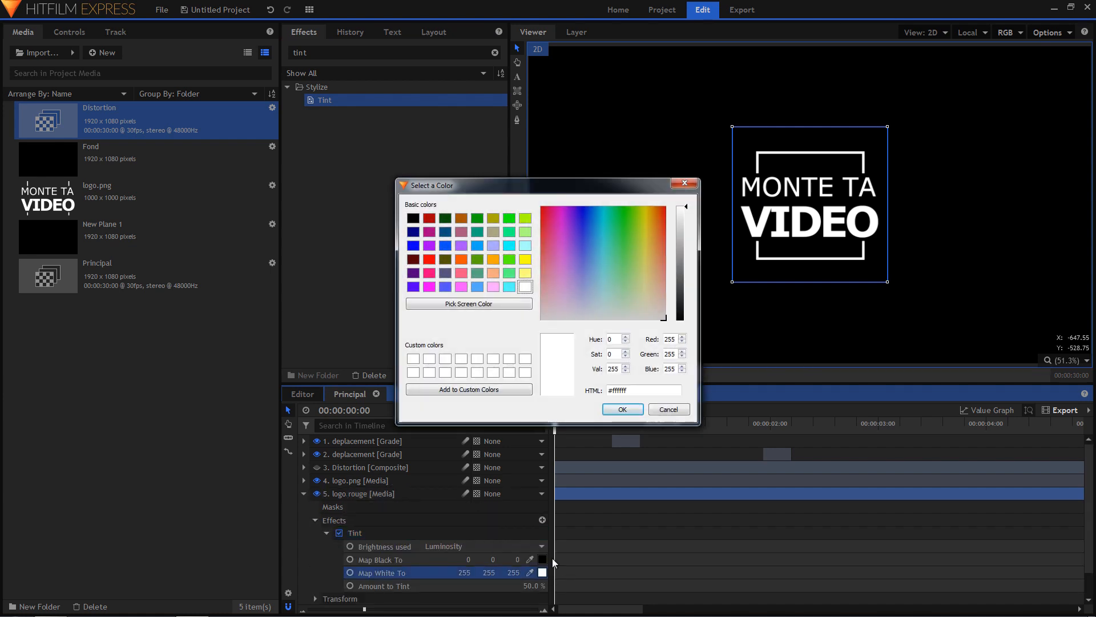
click(429, 217)
click(621, 409)
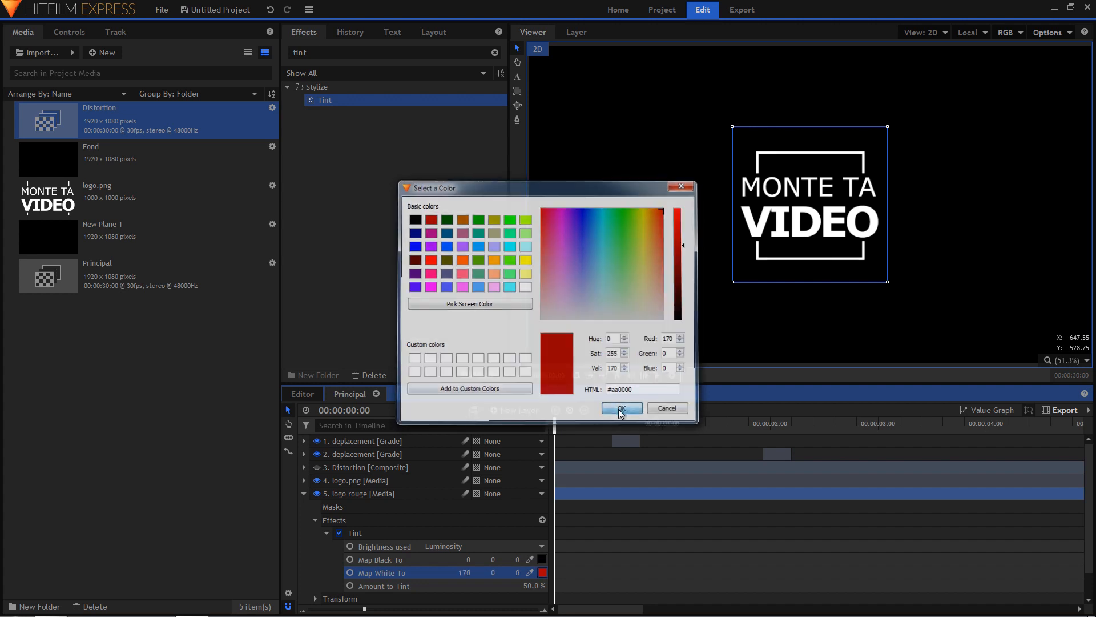
With the logo.png layer temporarily hidden, set logo rouge's Amount to Tint to 100%, and show logo.png again.
click(317, 481)
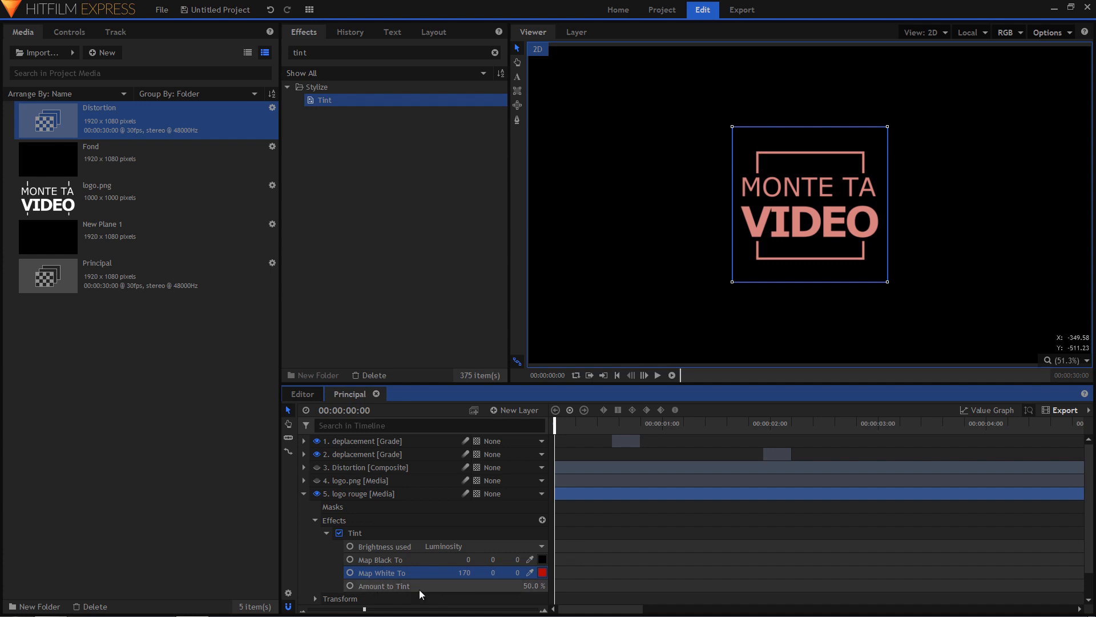
click(539, 585)
text(100)
key(Return)
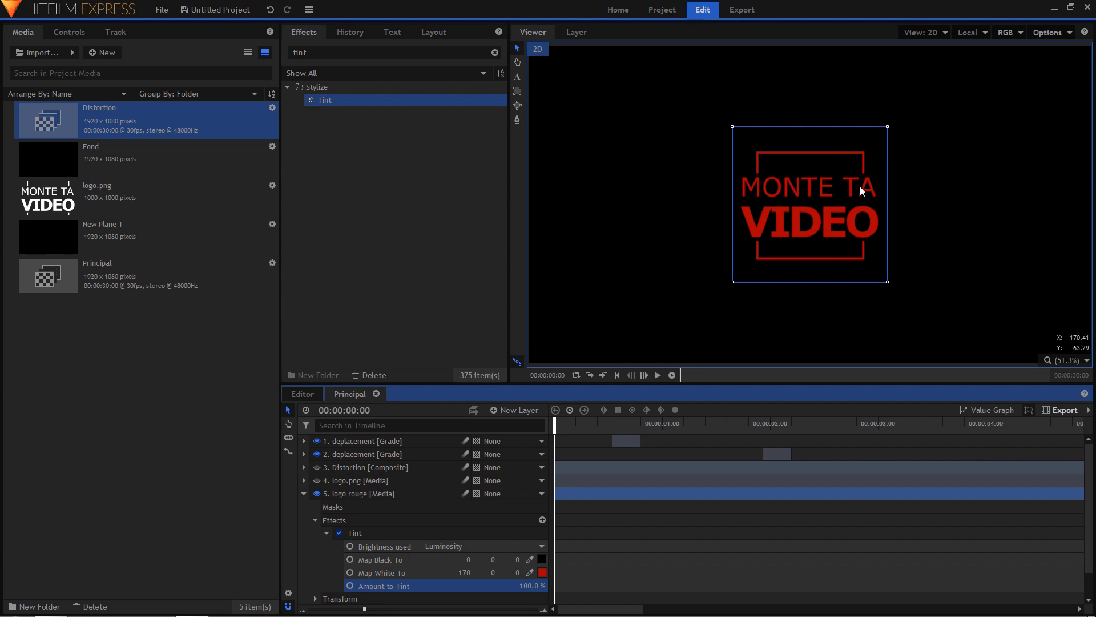
click(317, 480)
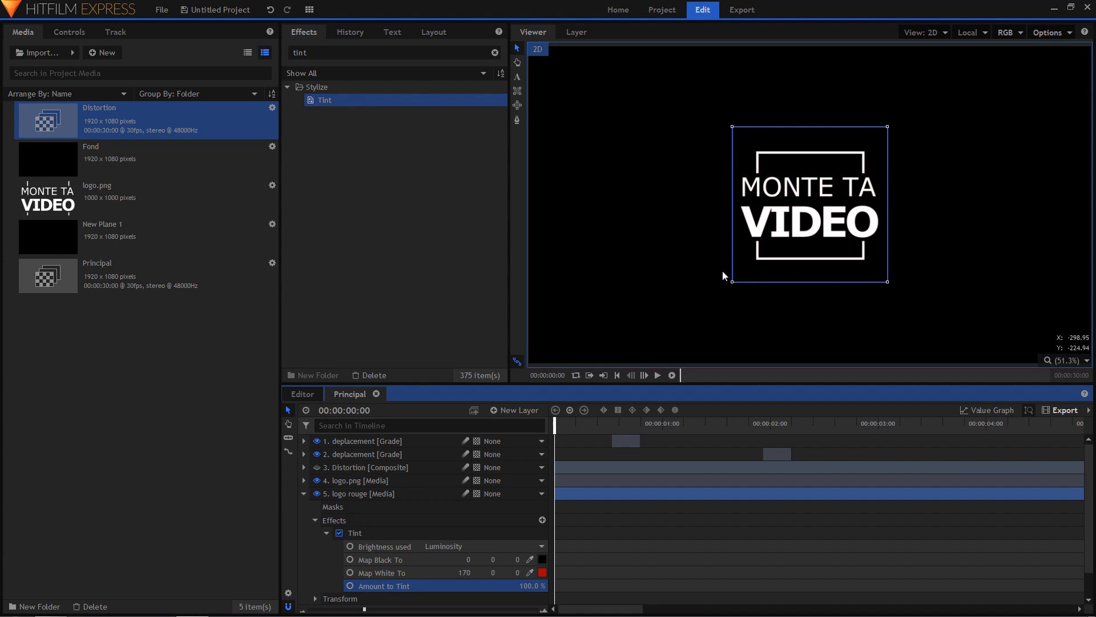
Find the Shake effect and apply it to the logo rouge layer.
click(345, 52)
text(shake)
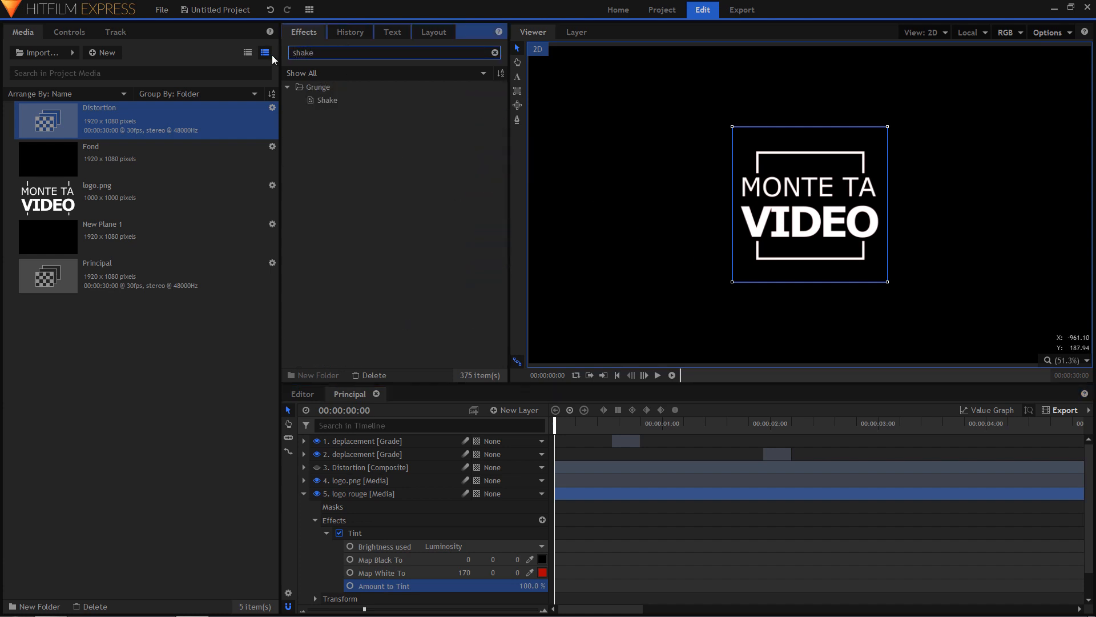
click(329, 100)
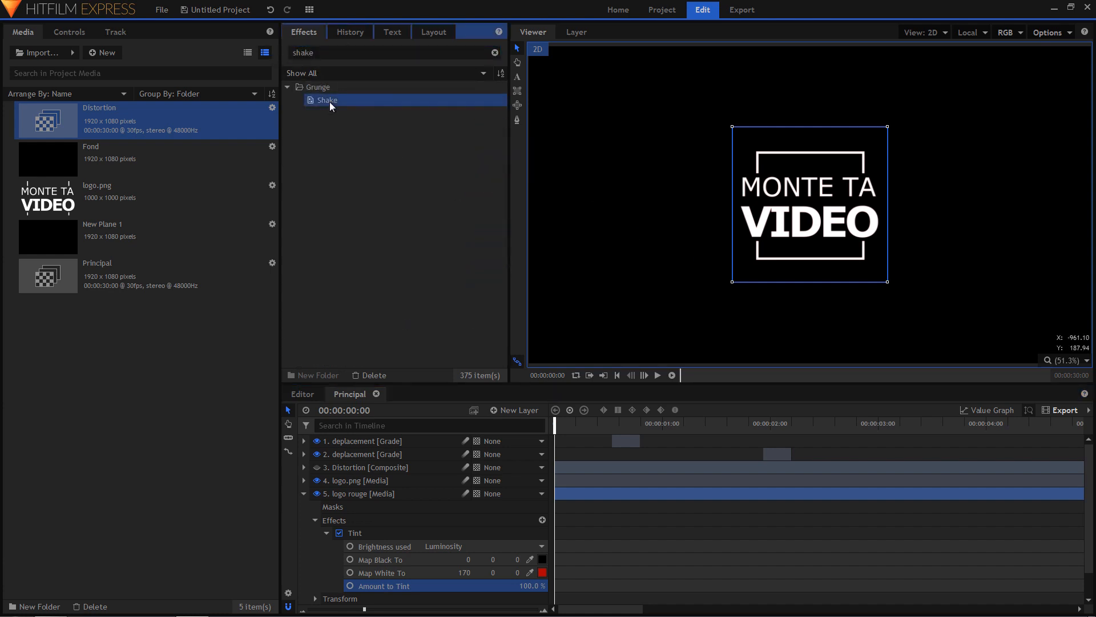
drag(360, 500, 355, 496)
Preview the shaking red logo from about 00:00:00:25 and collapse the logo rouge layer.
drag(570, 423, 645, 426)
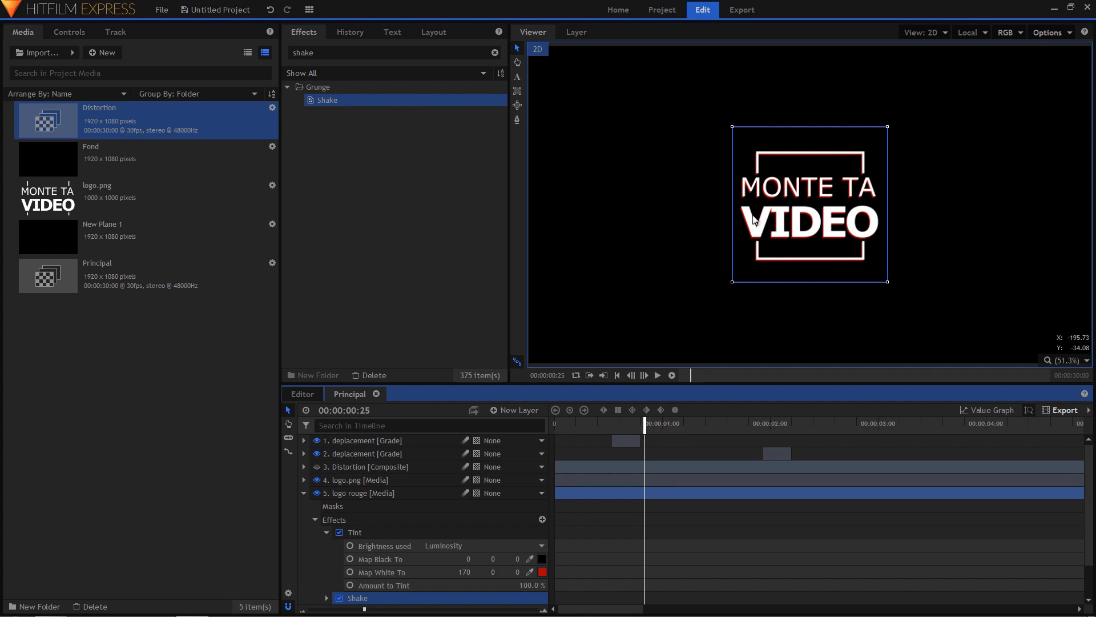
key(space)
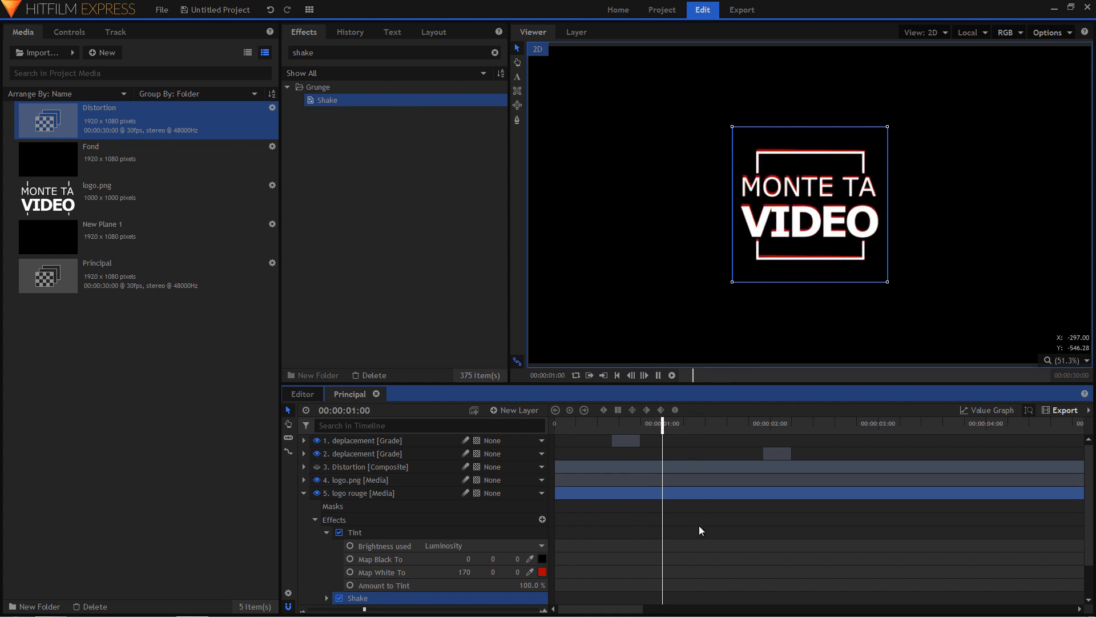
key(space)
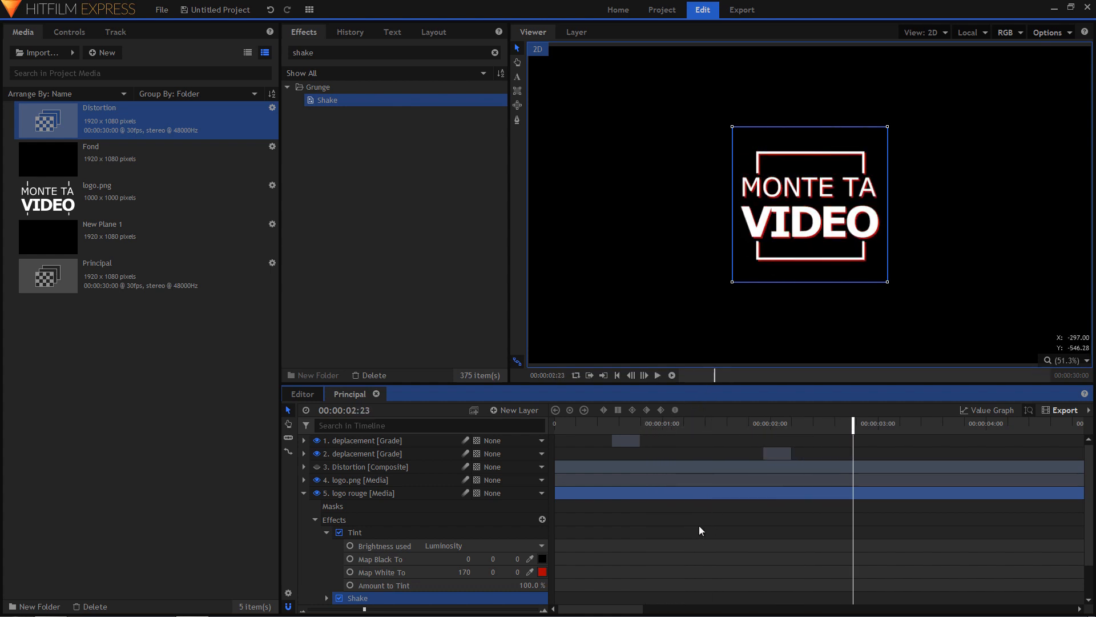
click(302, 494)
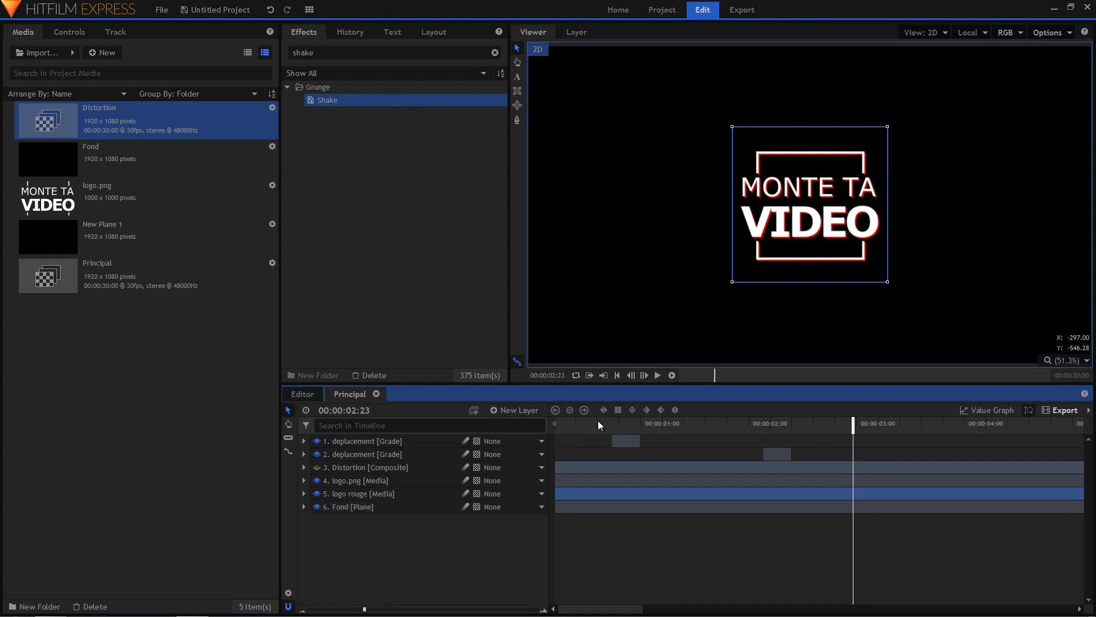
Return to 00:00:00:00 and add a new text layer sized 400 by 400.
drag(598, 420, 553, 422)
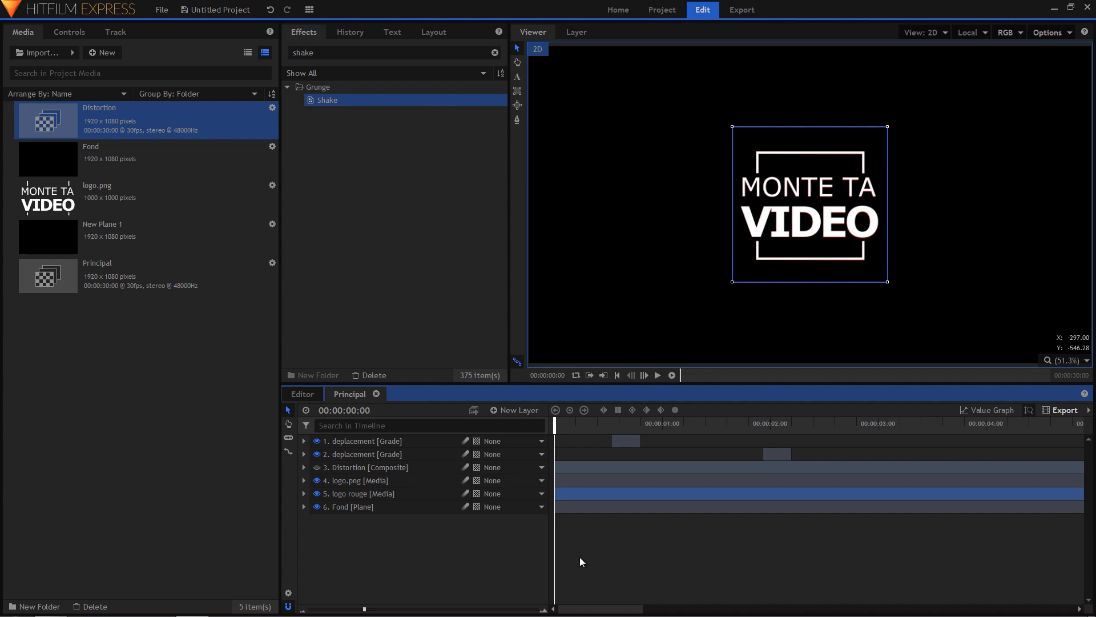
click(512, 410)
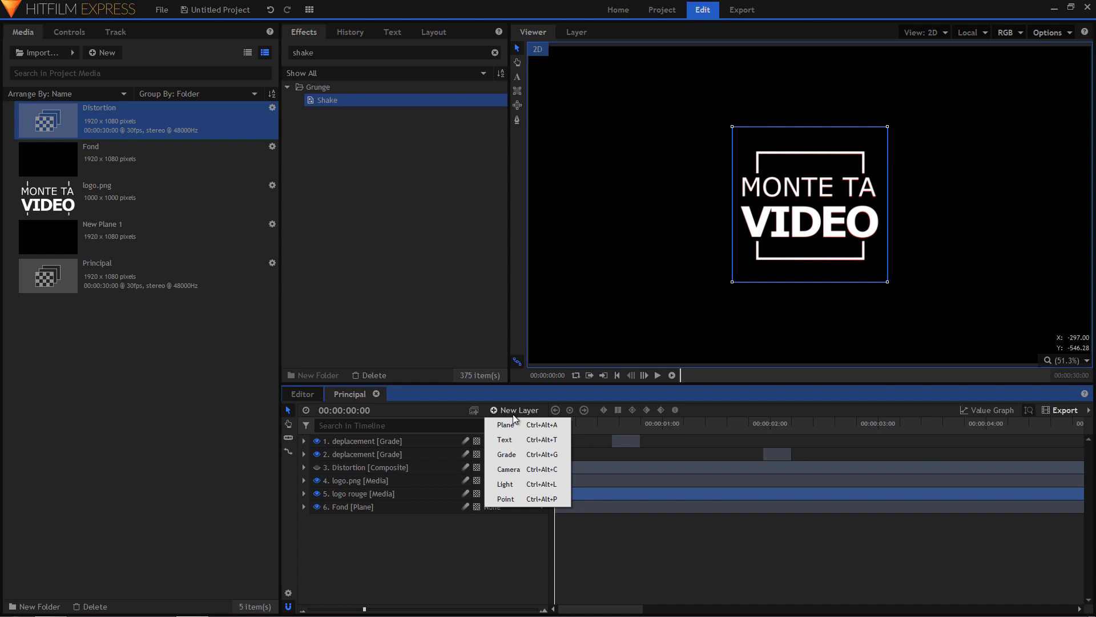
click(515, 437)
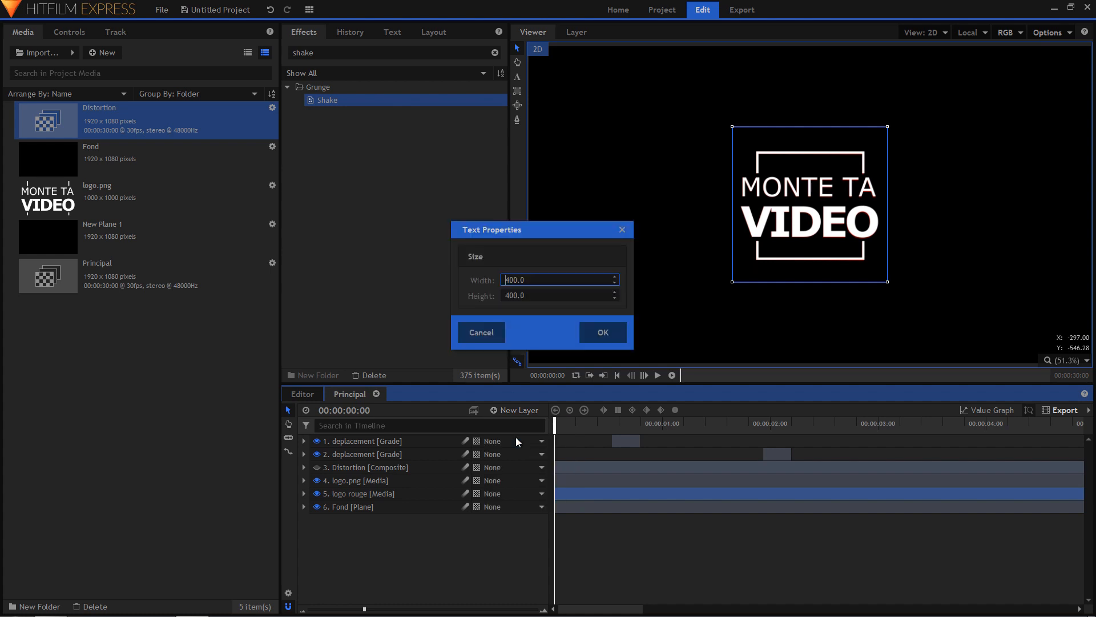
click(603, 333)
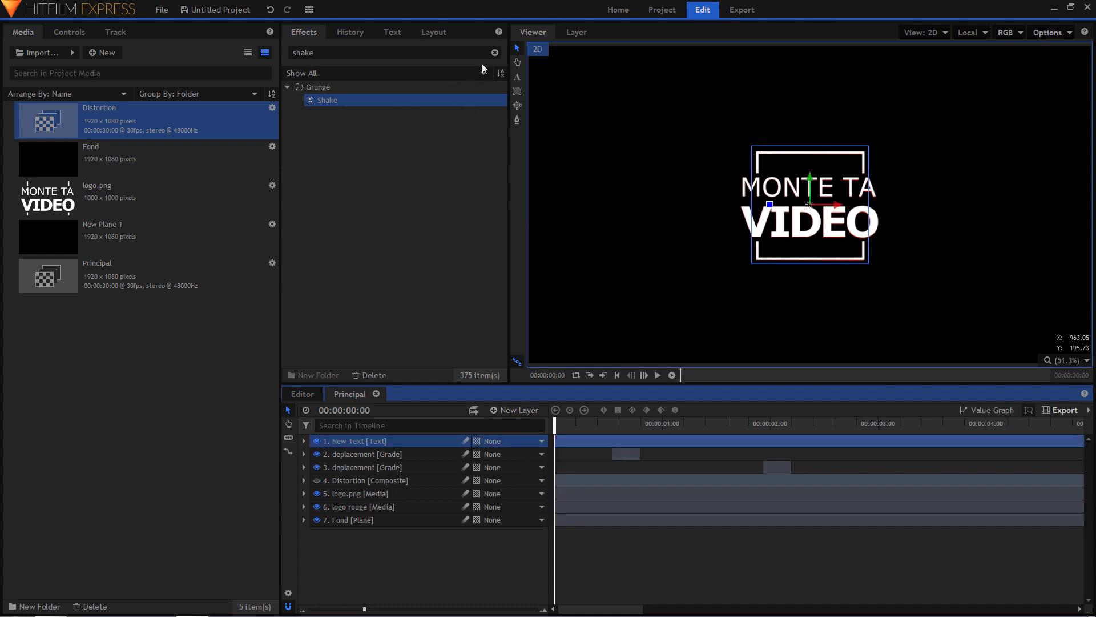
Enter a plus sign as the new text layer's content and centre its paragraph alignment.
click(517, 77)
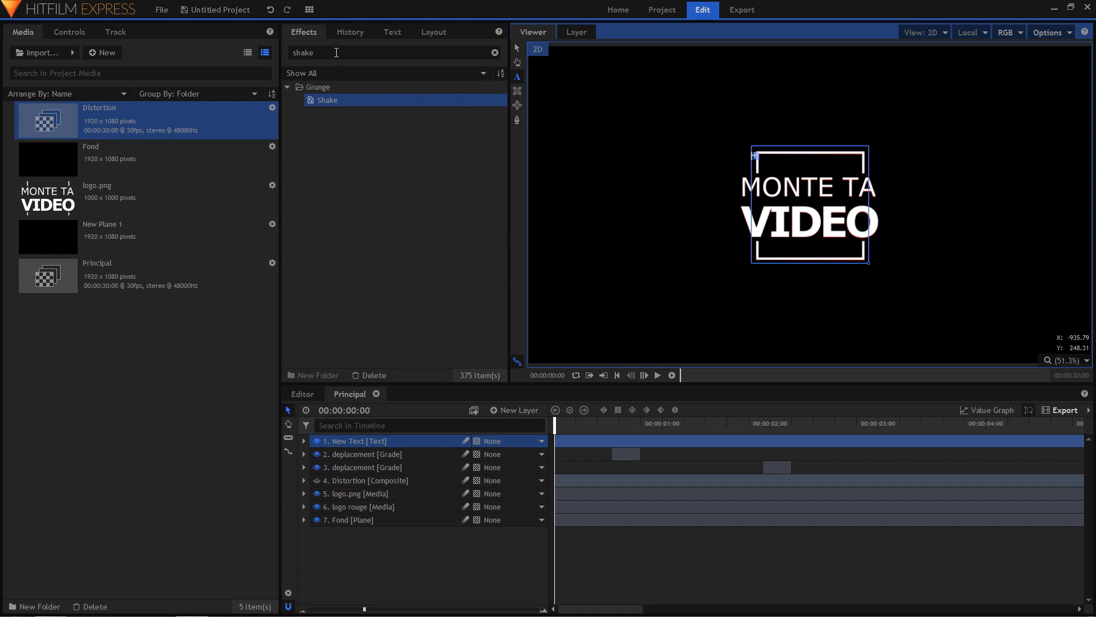
click(395, 33)
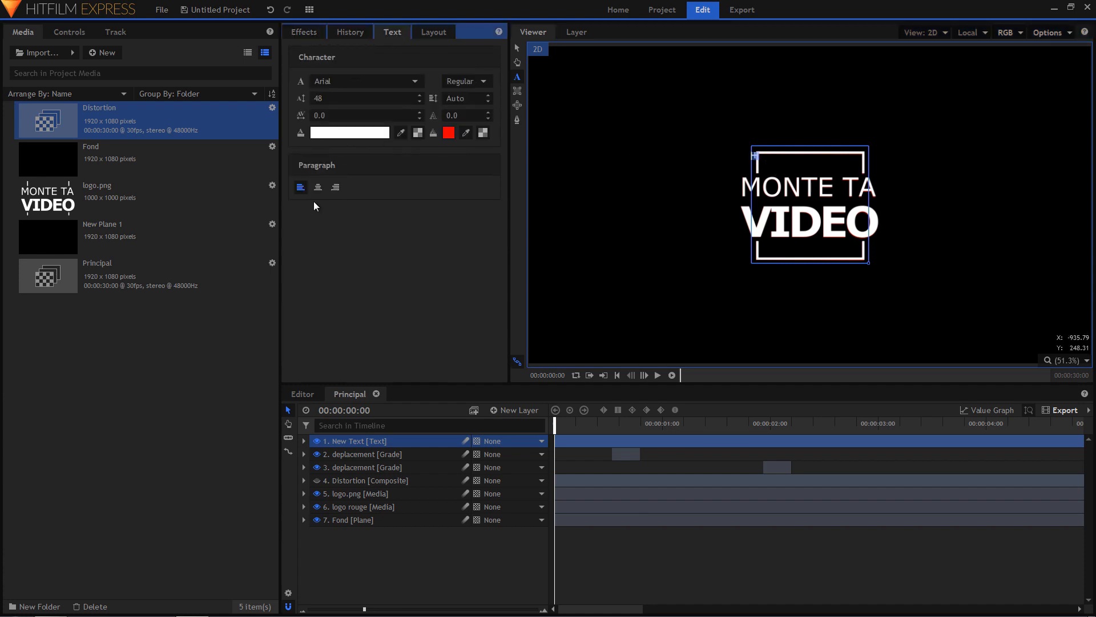
click(318, 187)
Find the Tile effect and apply it to the New Text layer.
click(305, 33)
double_click(303, 53)
text(tile)
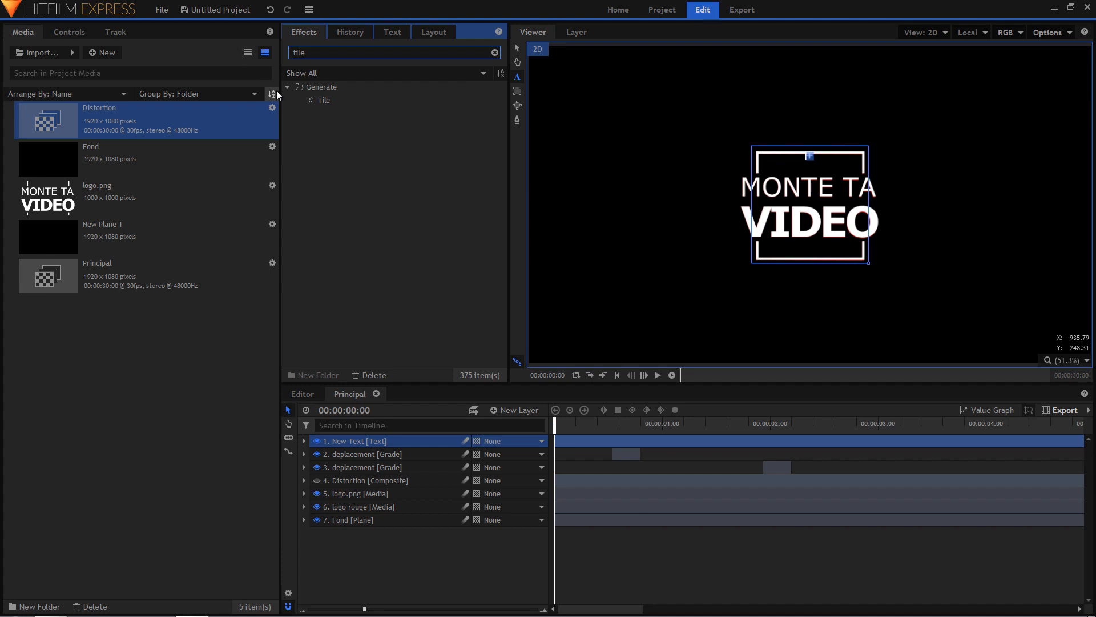
click(337, 100)
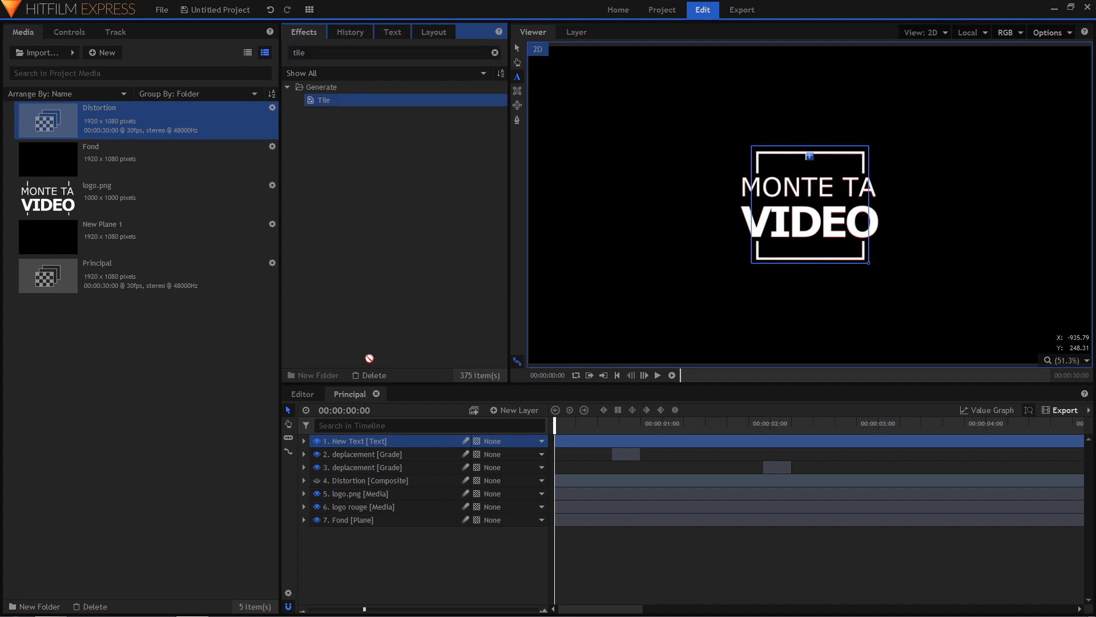
drag(354, 440, 354, 441)
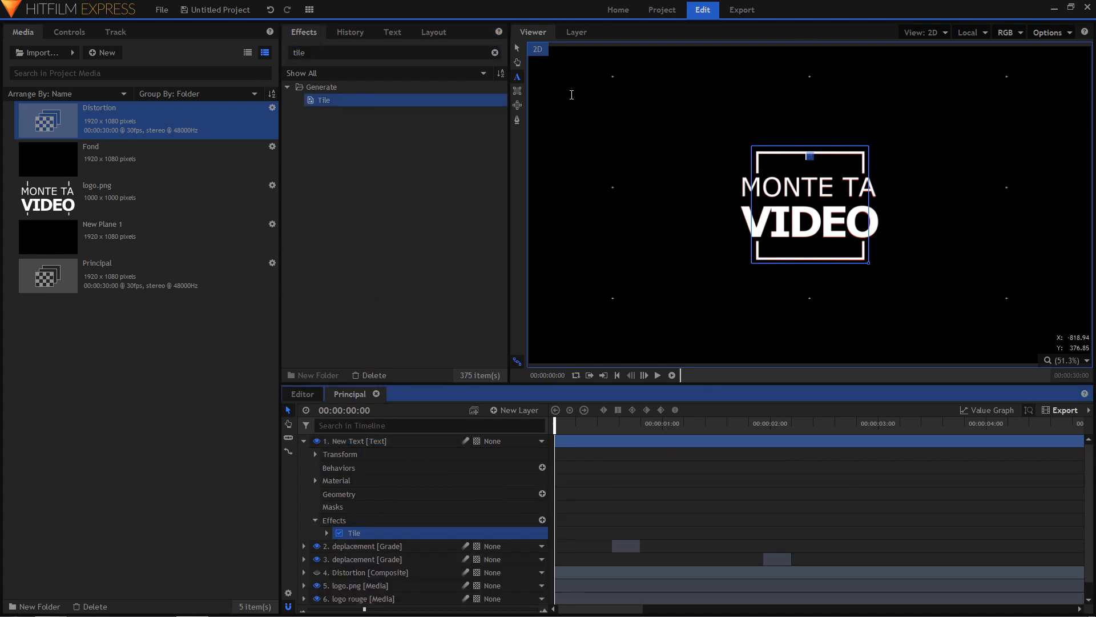
Set the Tile effect's preset on the New Text layer to 5x5.
click(327, 532)
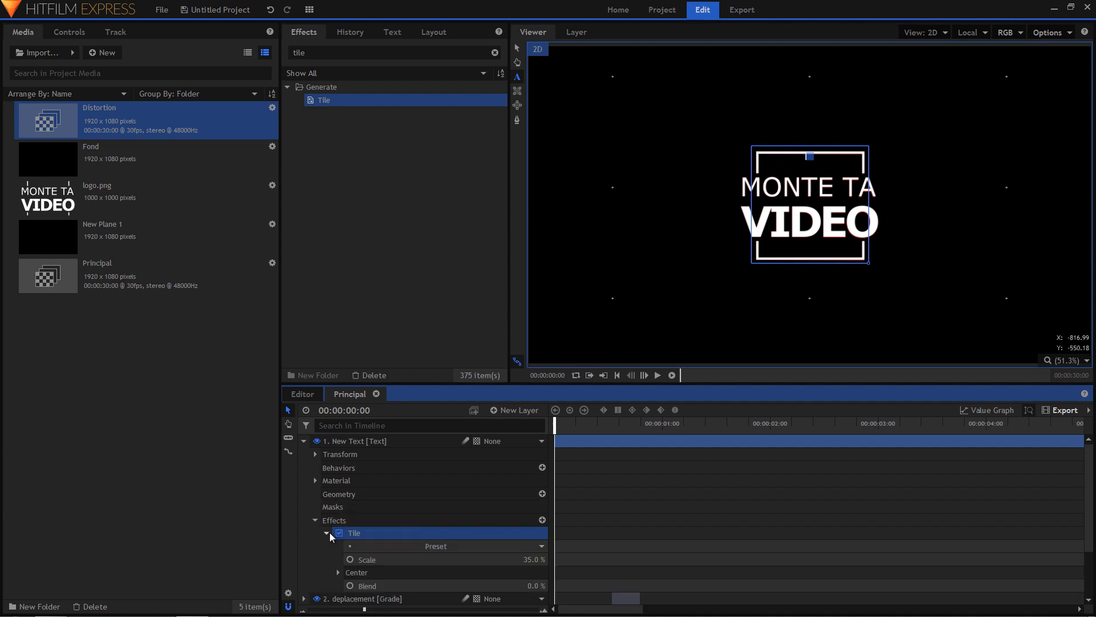
scroll(354, 532, down, 3)
click(534, 478)
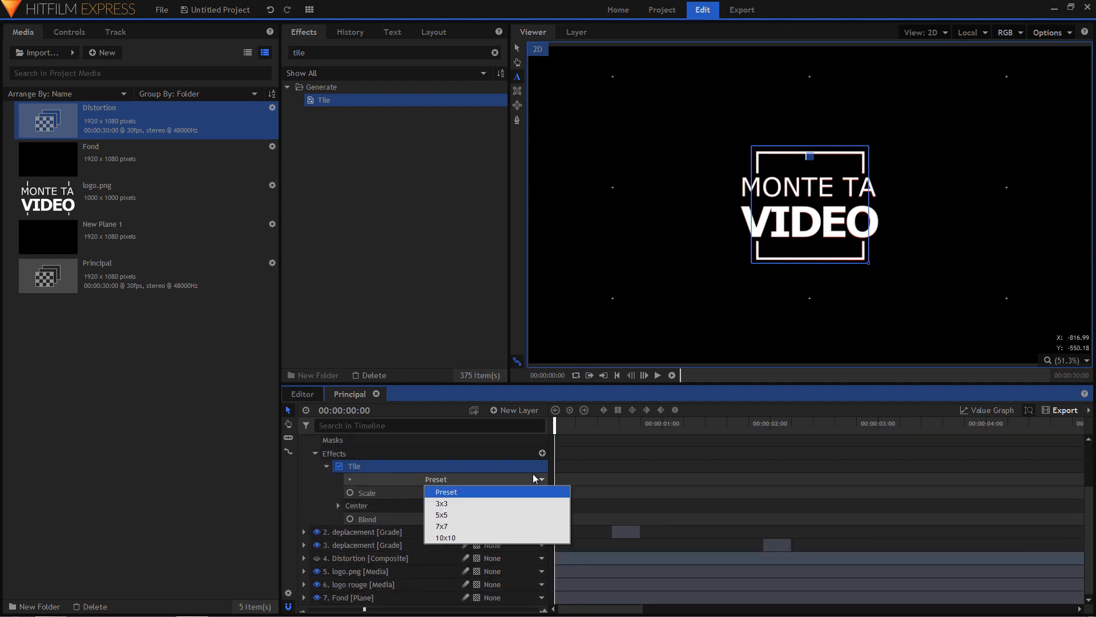
click(468, 516)
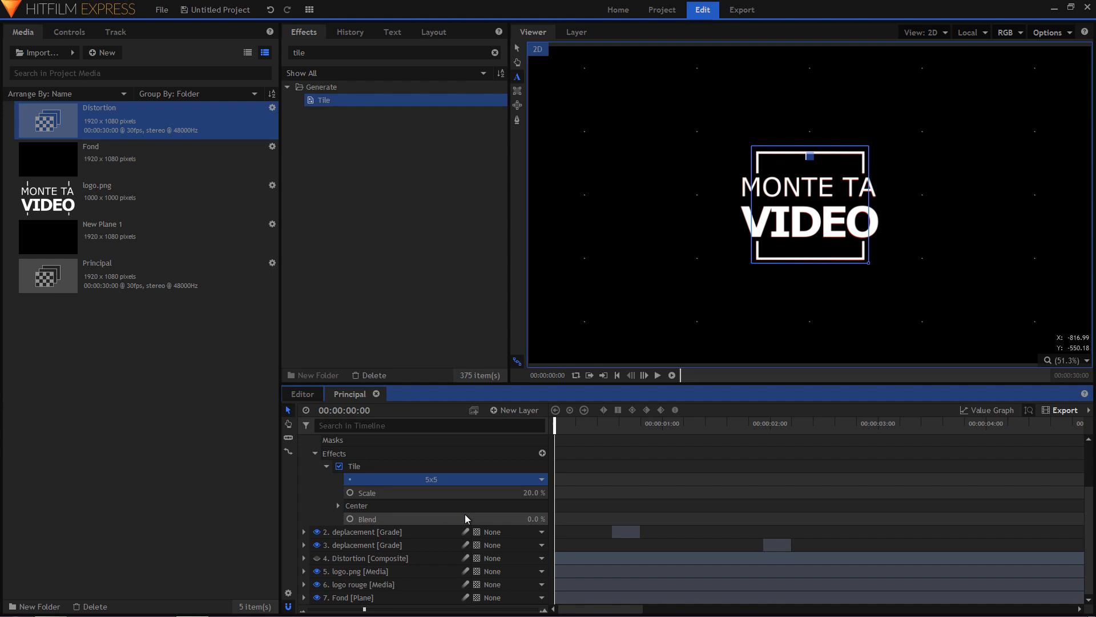
Increase the plus sign's font size to 122.
scroll(432, 480, up, 2)
click(392, 32)
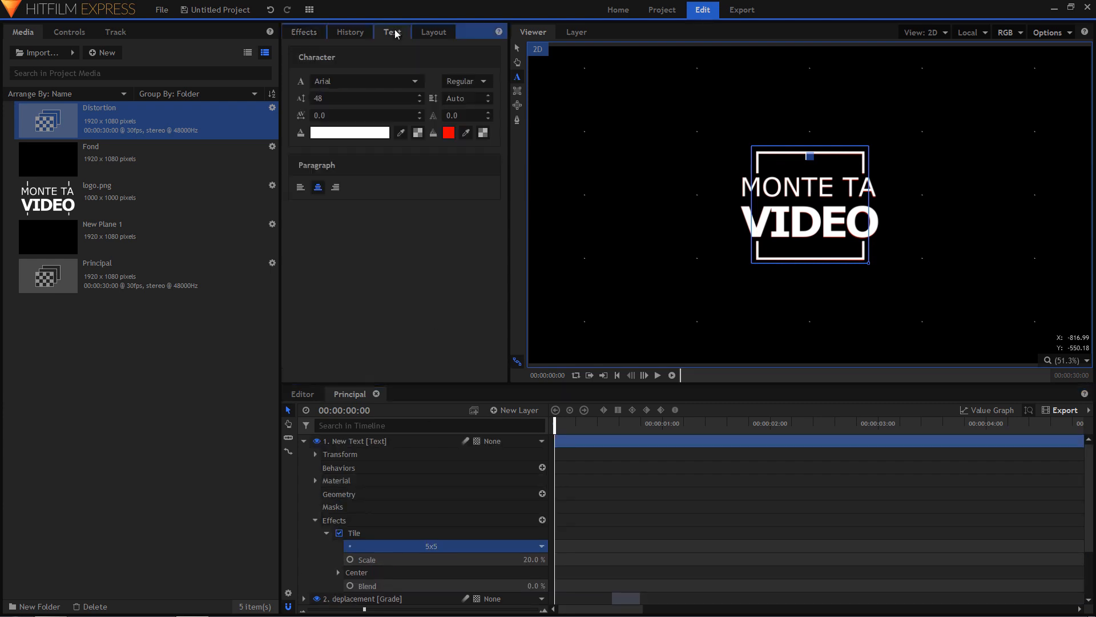
click(317, 98)
drag(317, 97, 357, 98)
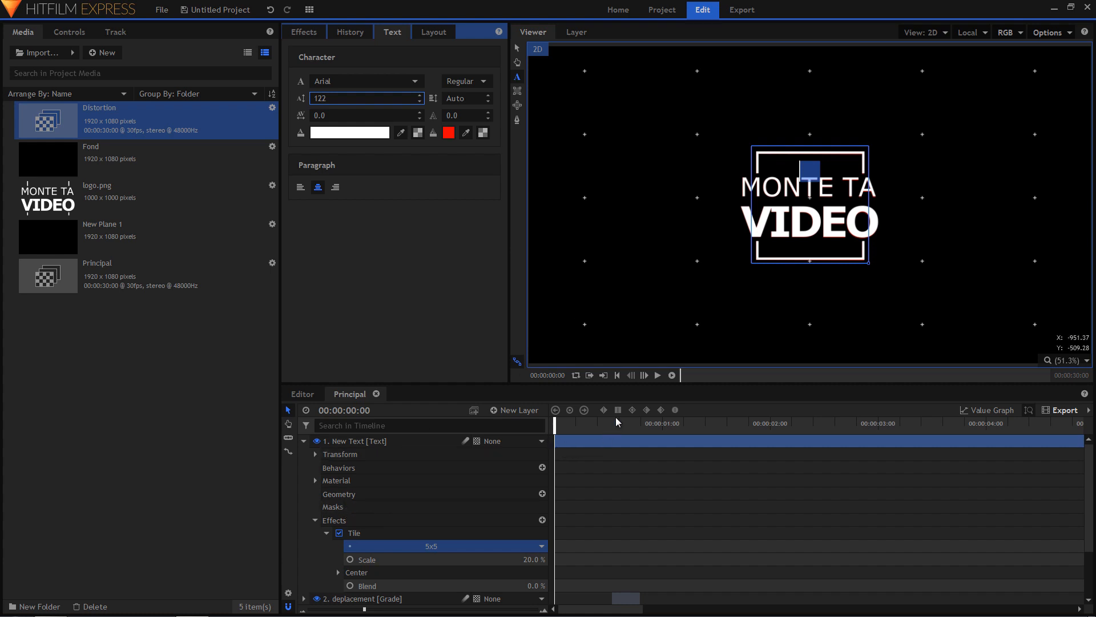
Slice the New Text layer at 00:00:00:10 and delete the portion after the cut.
click(645, 376)
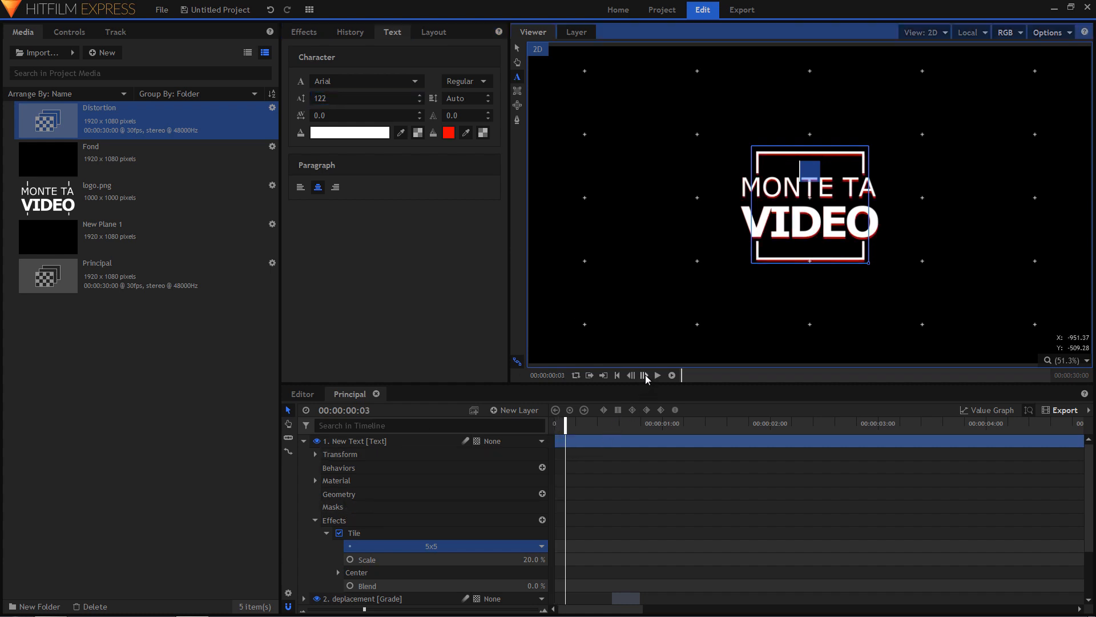
click(645, 376)
click(645, 375)
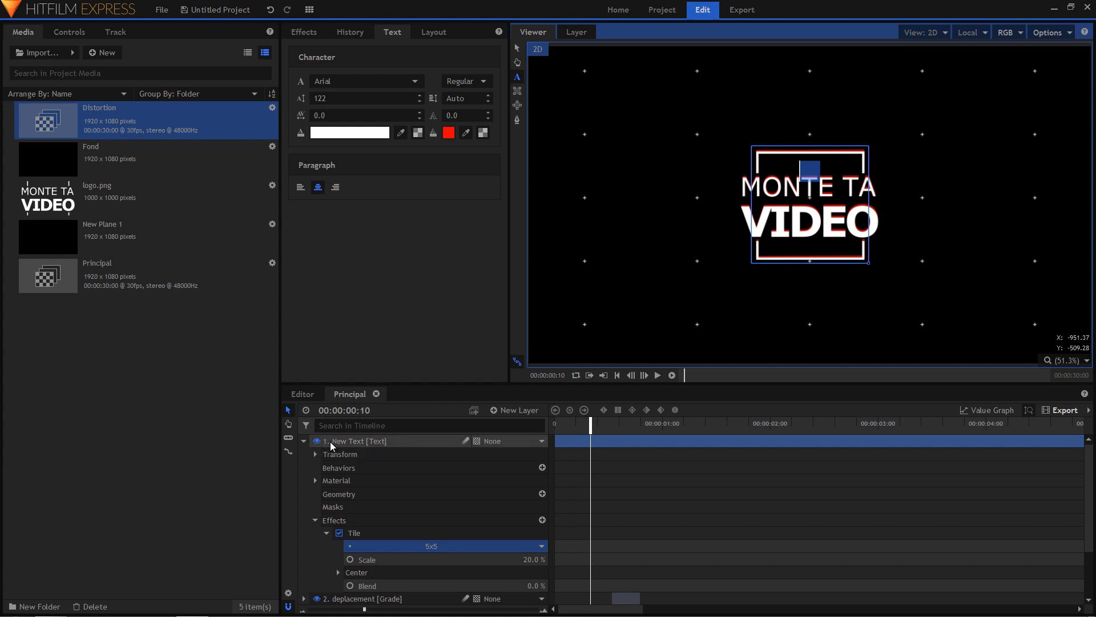
click(288, 437)
click(592, 443)
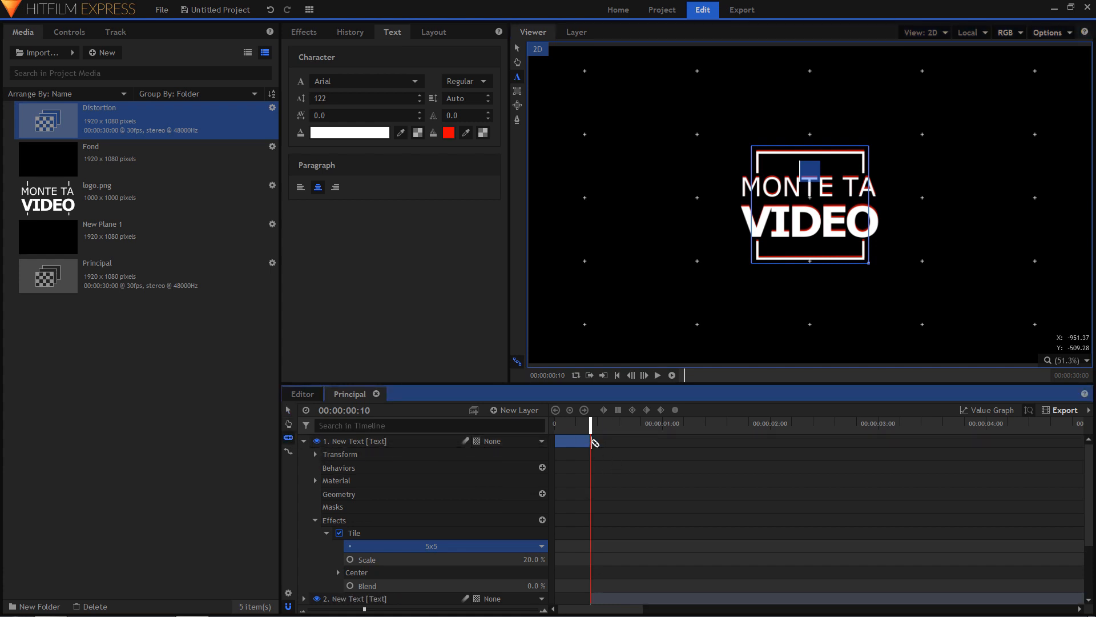
click(288, 410)
scroll(643, 546, down, 3)
click(613, 552)
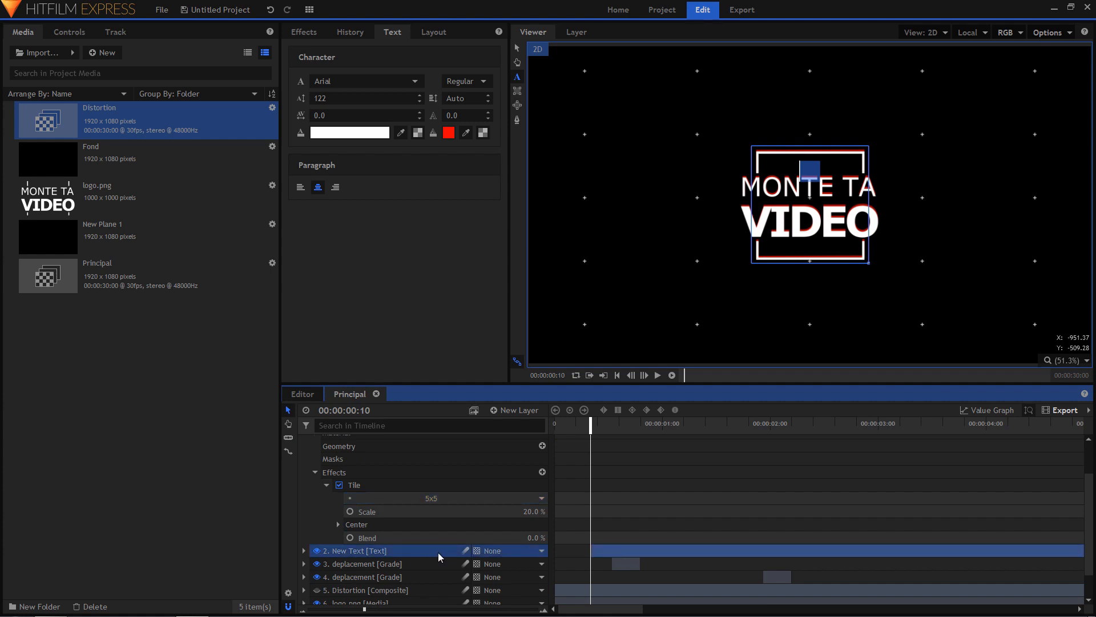
key(Delete)
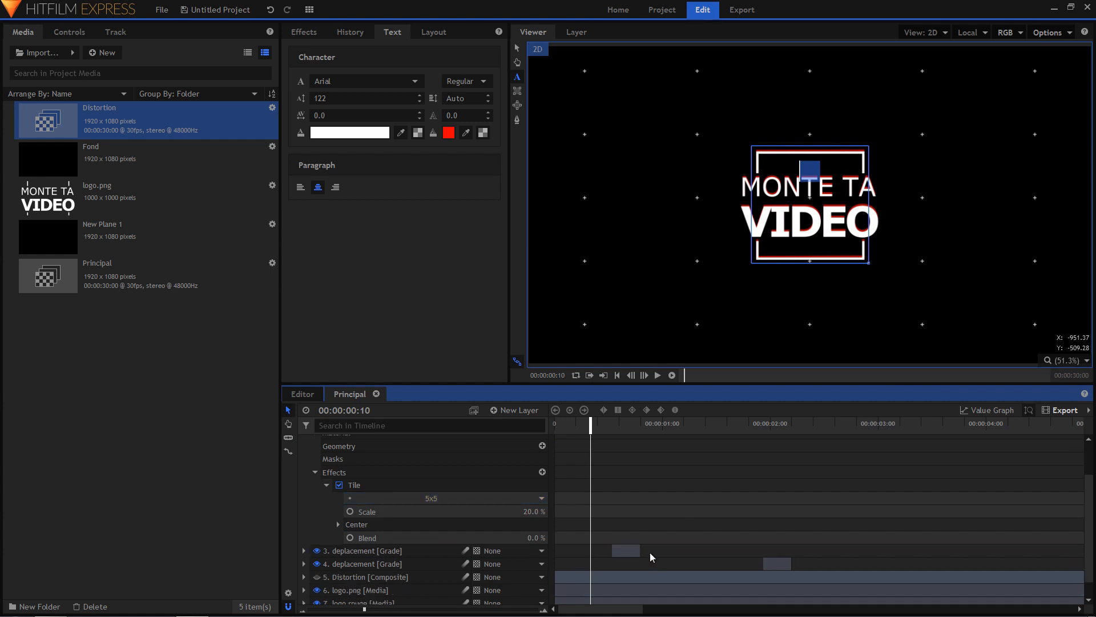
scroll(654, 524, up, 3)
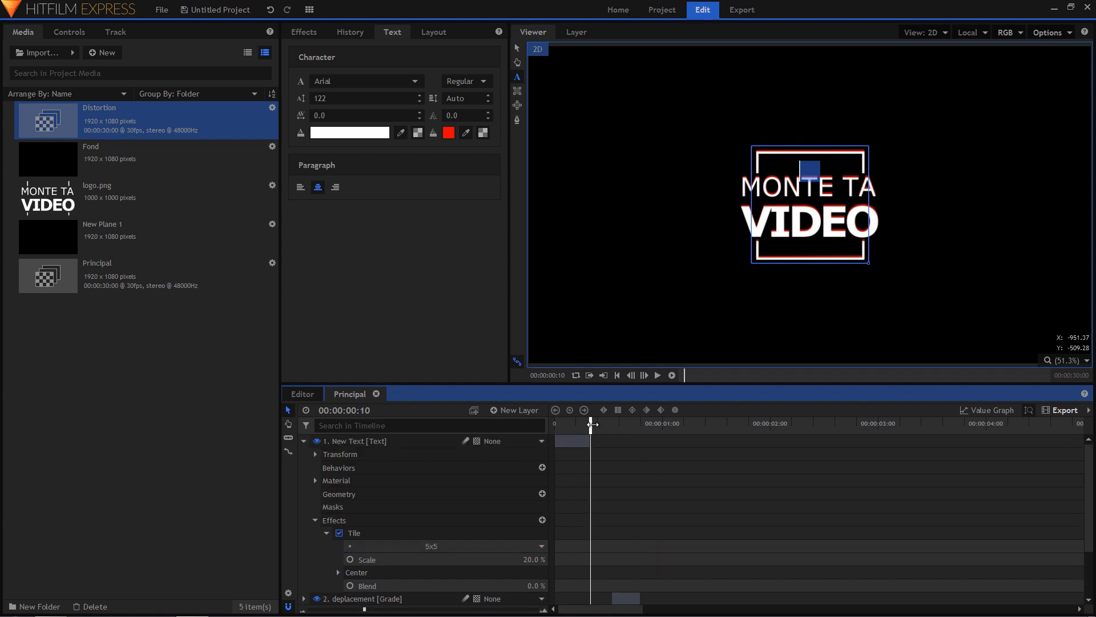
Keyframe New Text's Opacity at 100% on 00:00:00:00 and 0% on 00:00:00:01.
drag(592, 423, 551, 438)
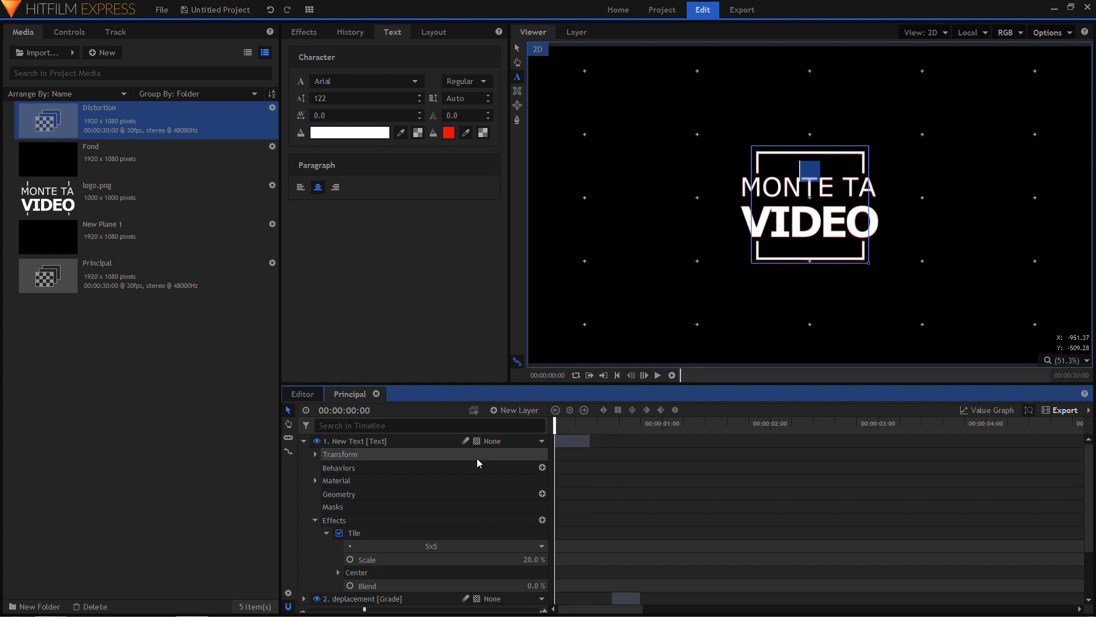
click(314, 454)
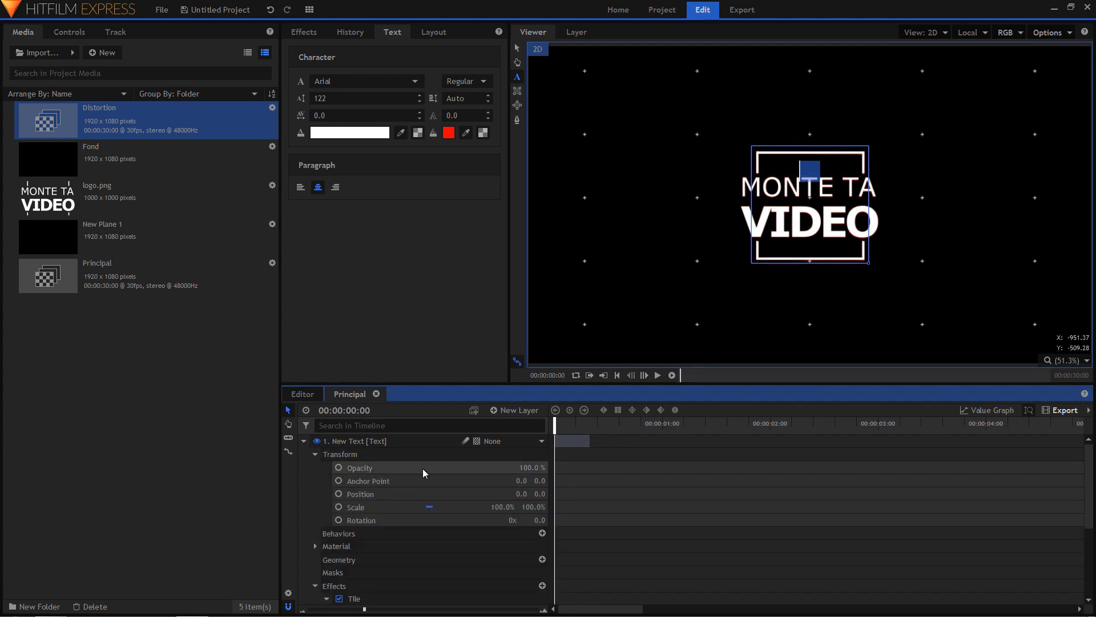
click(339, 468)
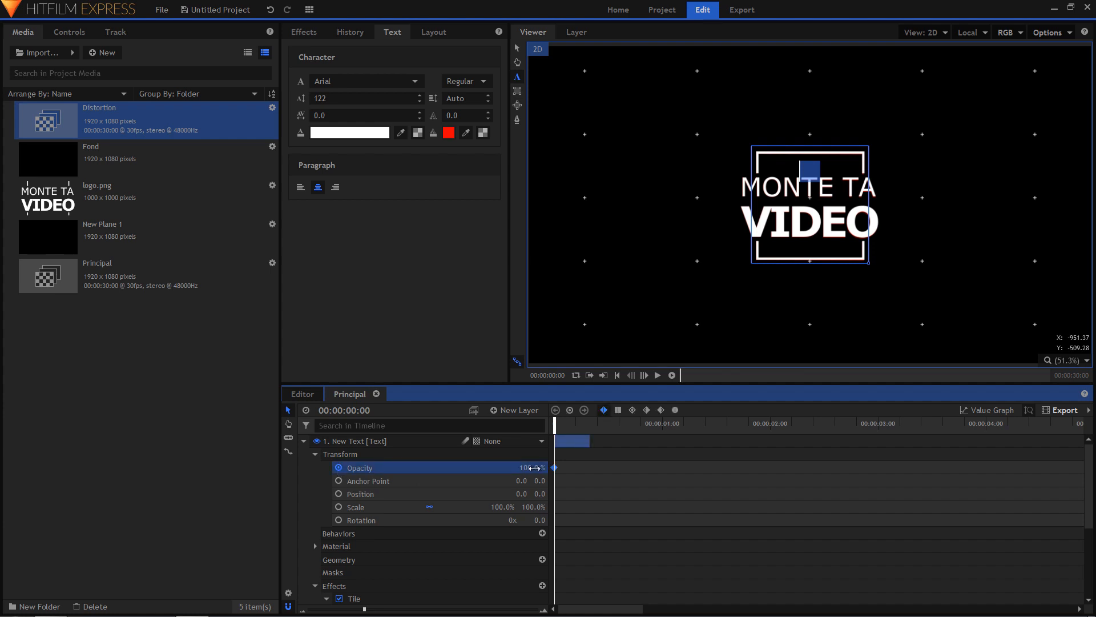
click(644, 375)
click(528, 467)
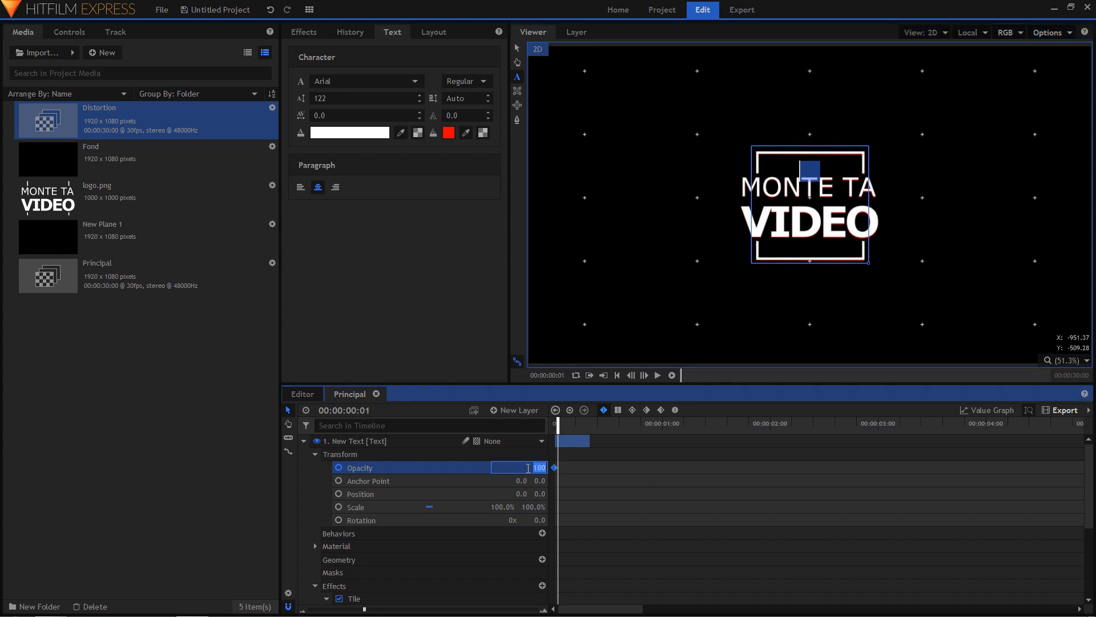
text(0)
key(Return)
Add New Text Opacity keyframes of 100% at 00:00:00:02 and 0% at 00:00:00:03.
click(645, 375)
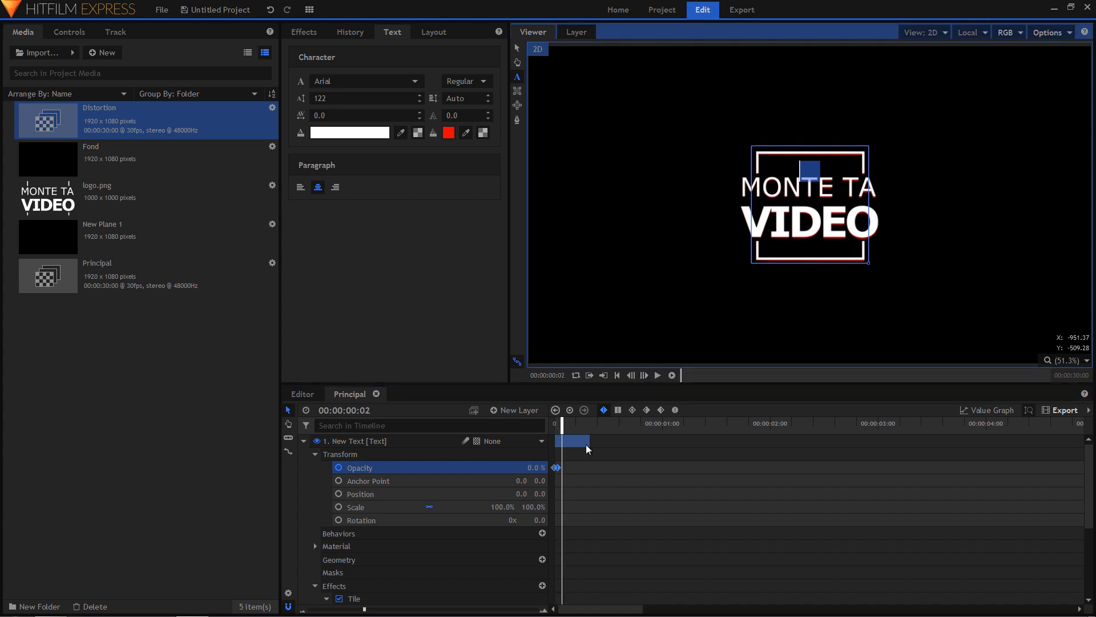
click(526, 467)
text(100)
key(Return)
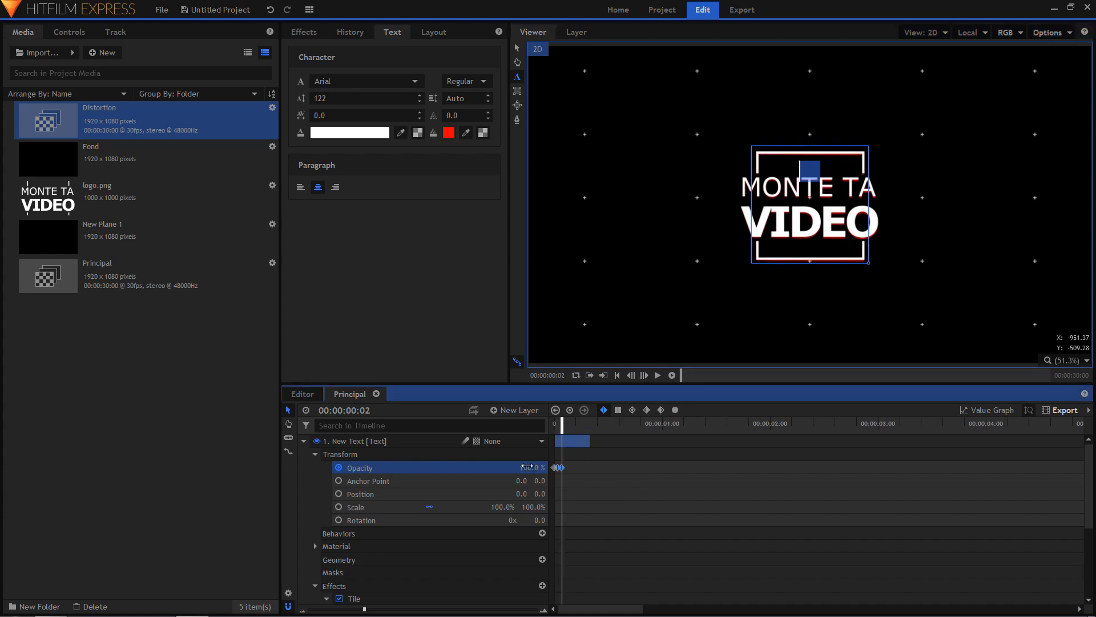
click(645, 375)
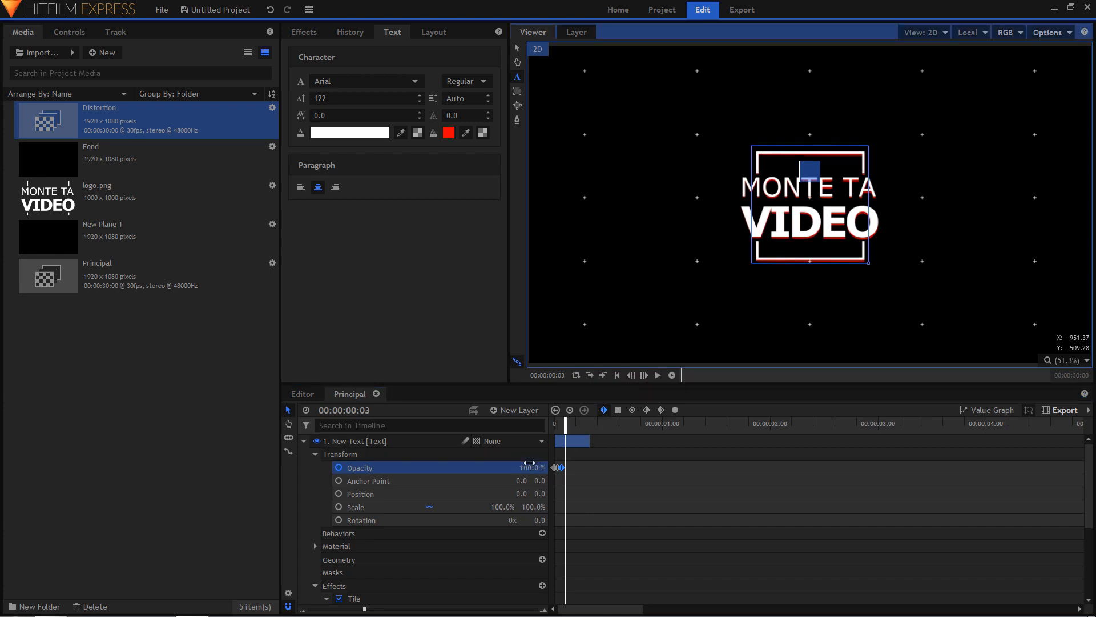
click(529, 466)
text(00)
key(Return)
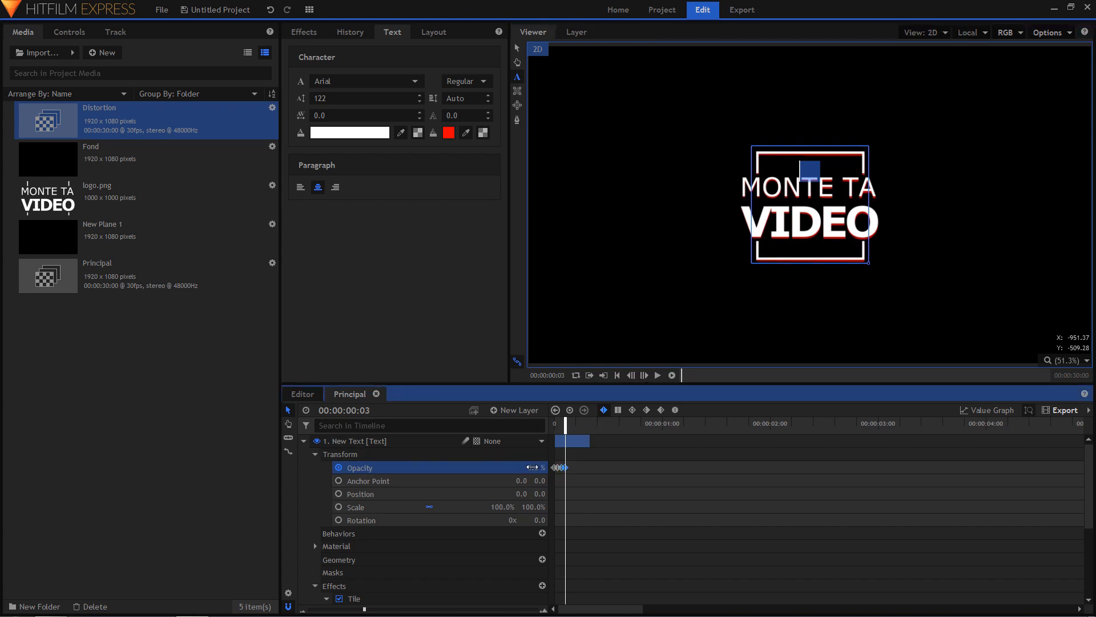
Add New Text Opacity keyframes of 100% at 00:00:00:04 and 0% at 00:00:00:05.
click(645, 375)
click(528, 468)
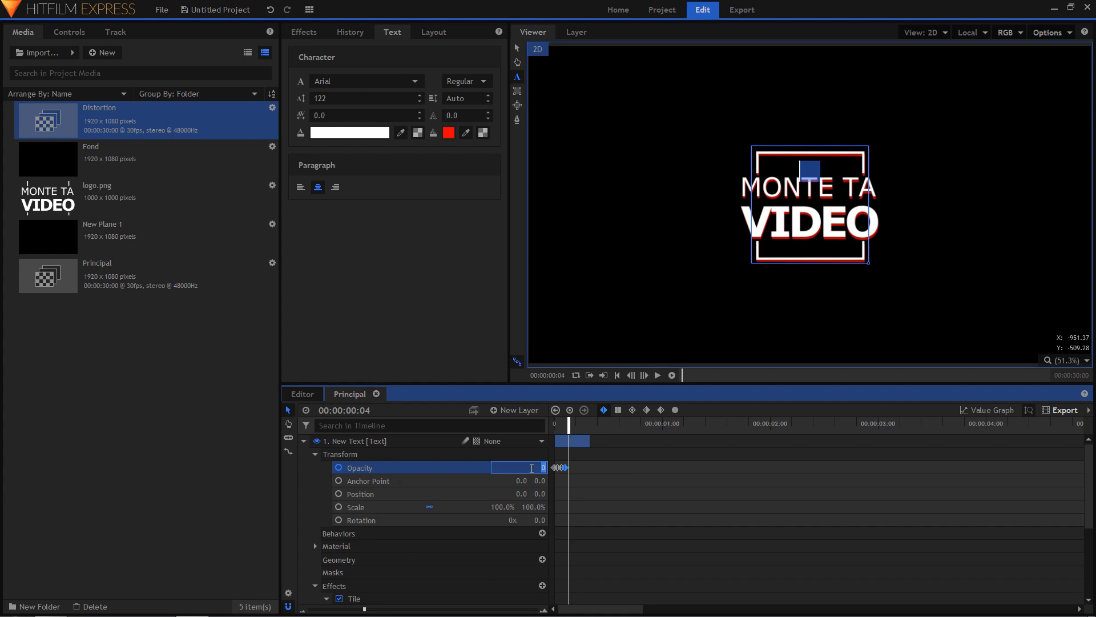
text(100)
key(Return)
click(644, 375)
click(528, 468)
text(0)
key(Return)
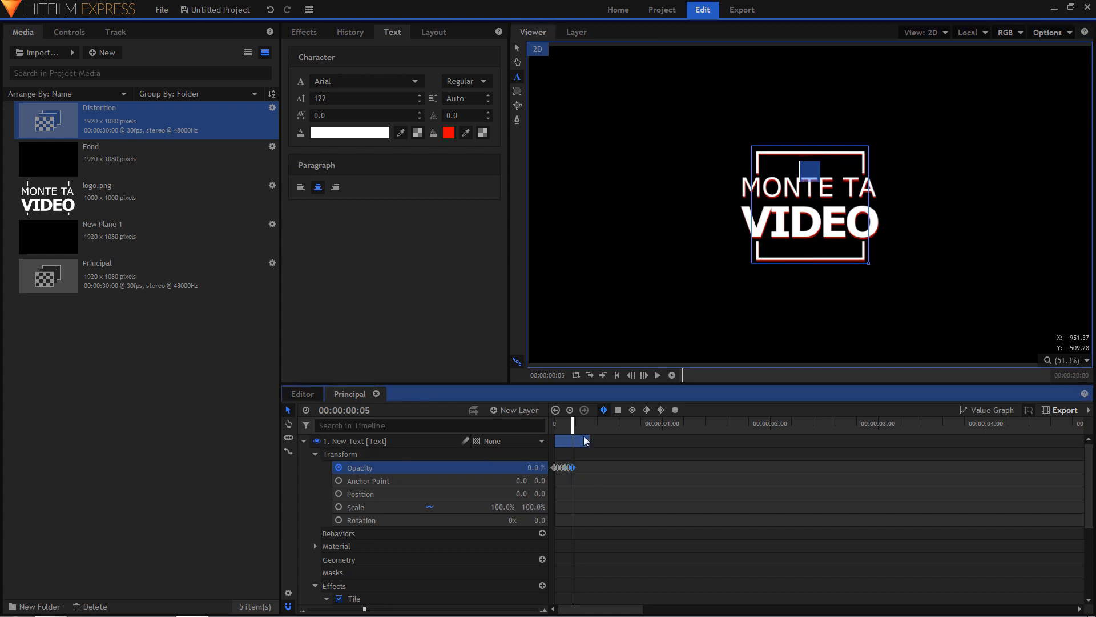
Add New Text Opacity keyframes of 100% at 00:00:00:06 and 0% at 00:00:00:07.
click(644, 375)
click(535, 467)
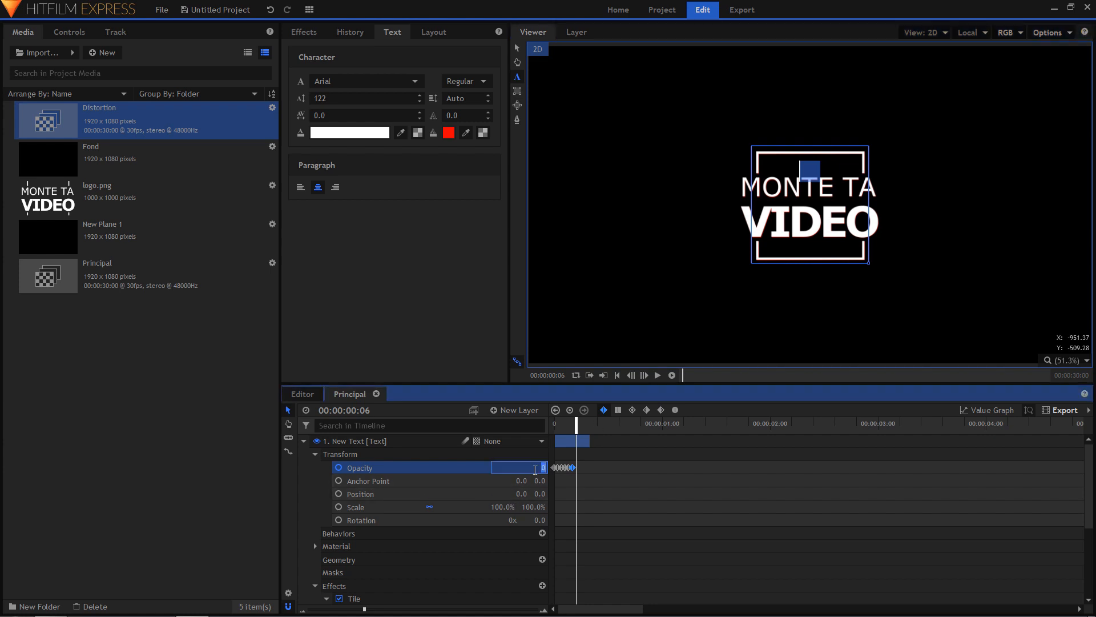
text(100)
key(Return)
click(644, 375)
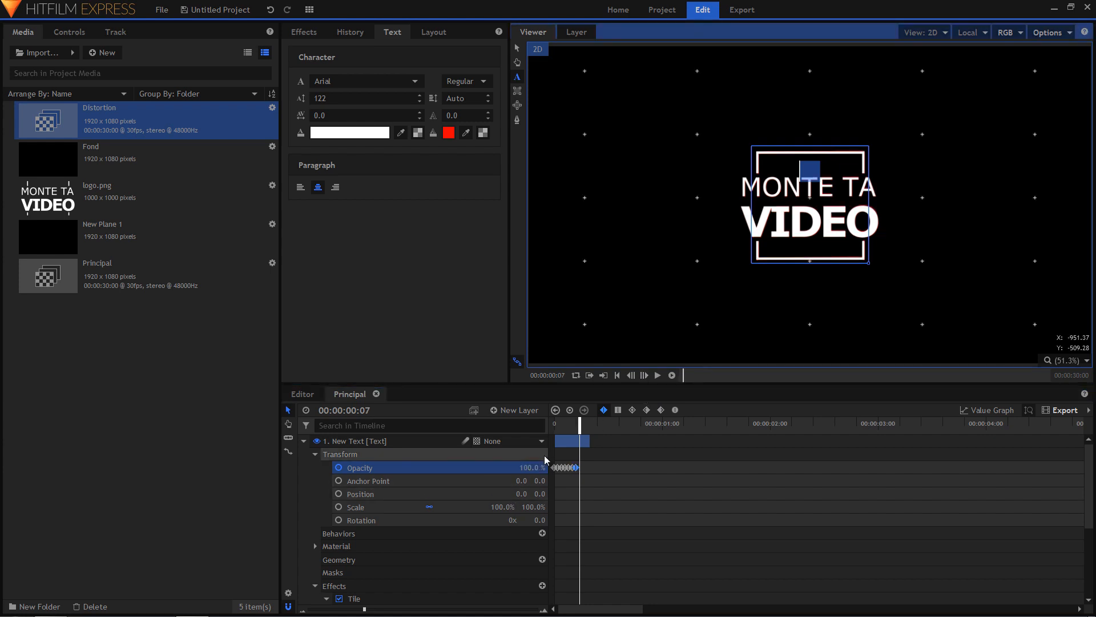
click(537, 470)
text(00)
key(Return)
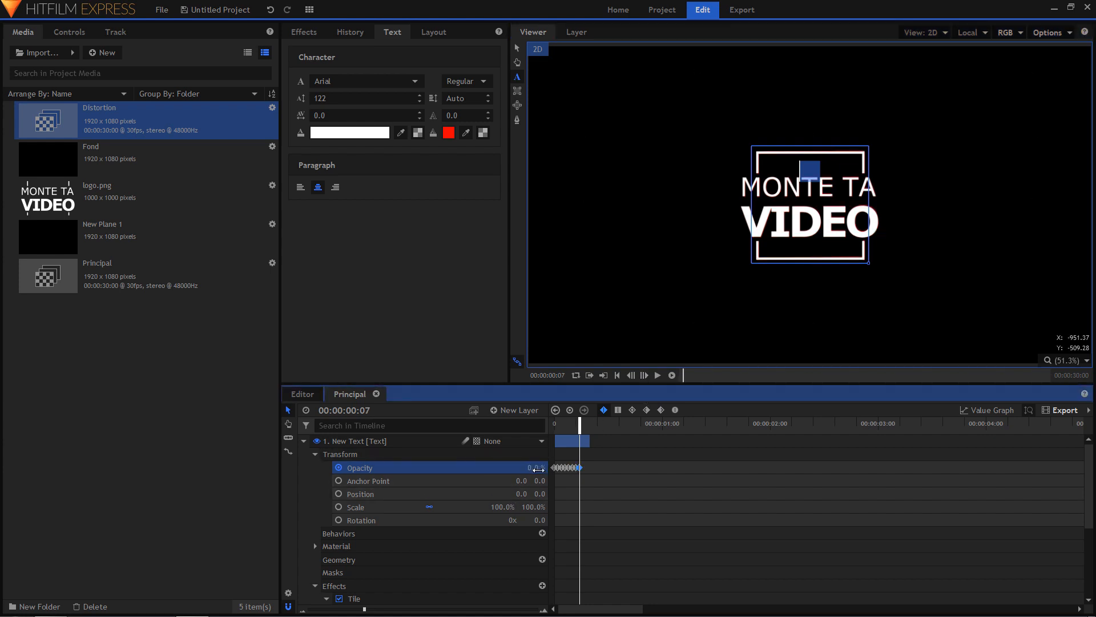
Add New Text Opacity keyframes of 100% at 00:00:00:08, 0% at 00:00:00:09 and 100% at 00:00:00:10.
click(644, 375)
click(538, 468)
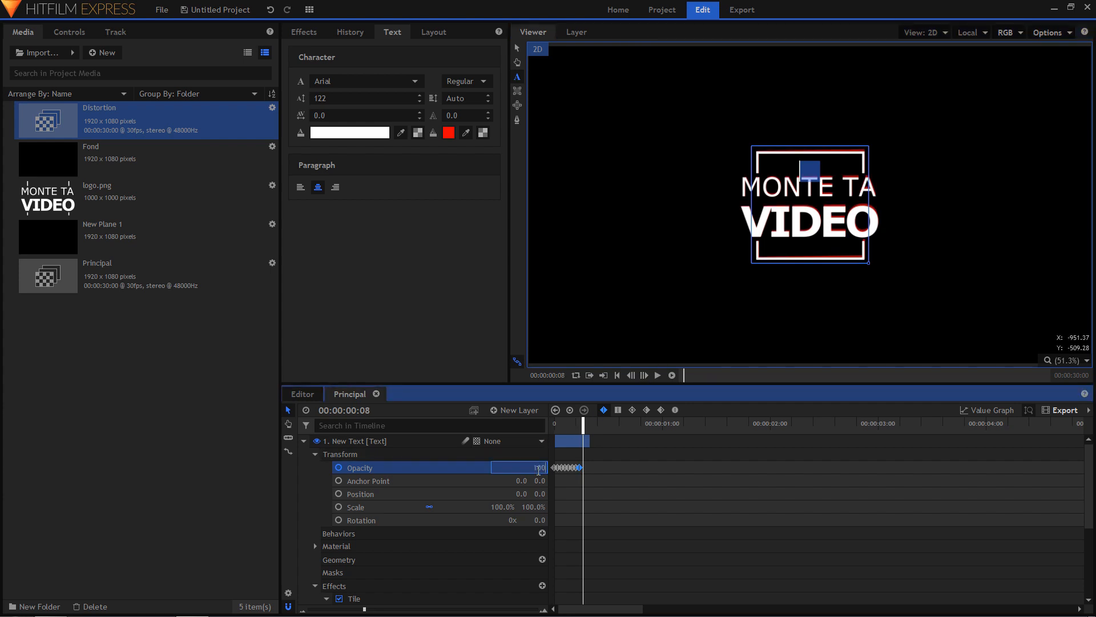
key(Return)
click(645, 376)
click(535, 468)
text(0)
key(Return)
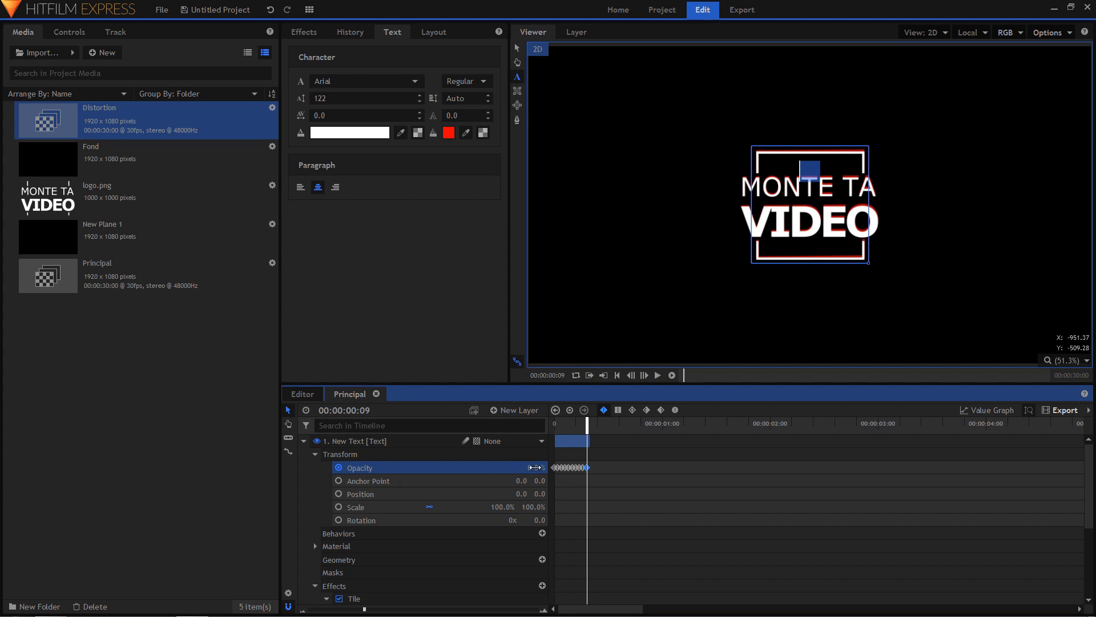
click(644, 375)
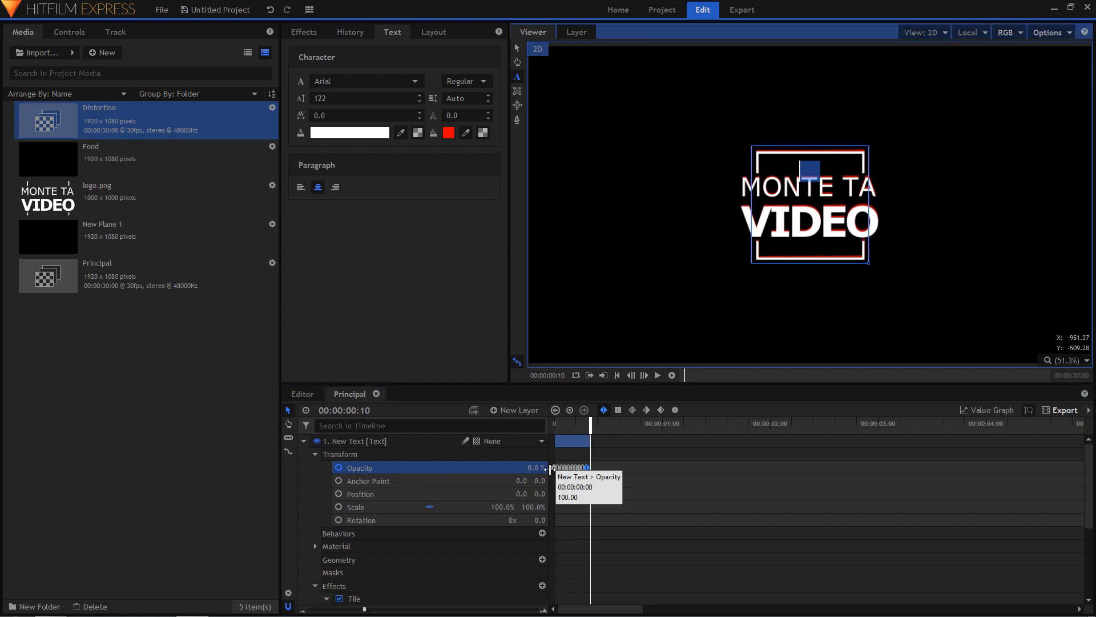
click(534, 467)
text(100)
key(Return)
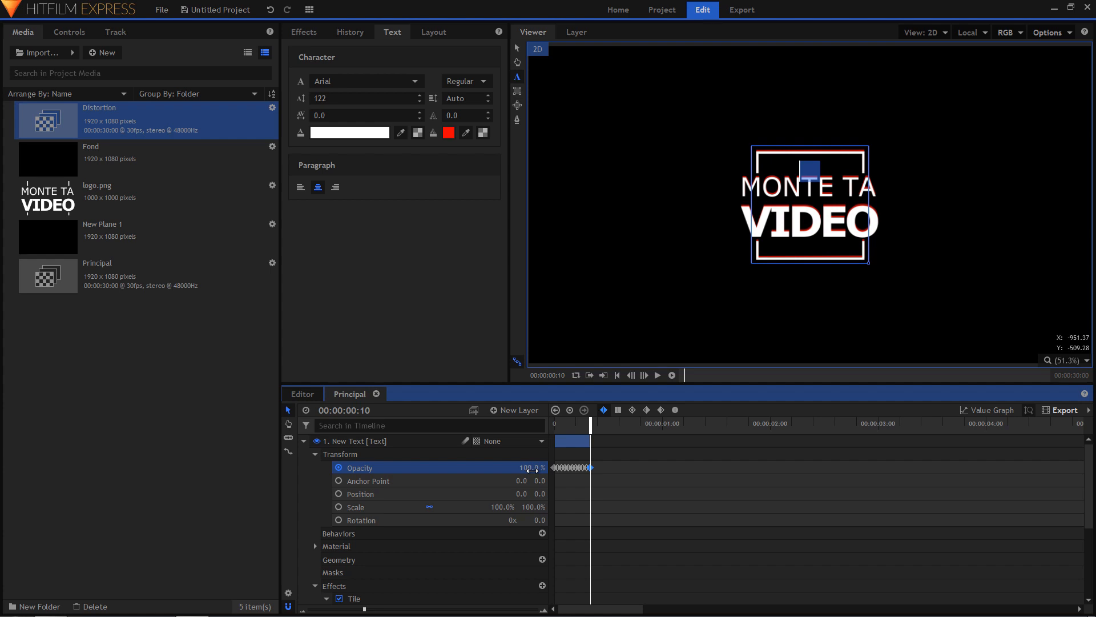
Convert all of New Text's Opacity keyframes to constant interpolation and preview the flicker from 00:00:00:00.
drag(612, 457, 553, 481)
click(619, 410)
drag(591, 427, 554, 427)
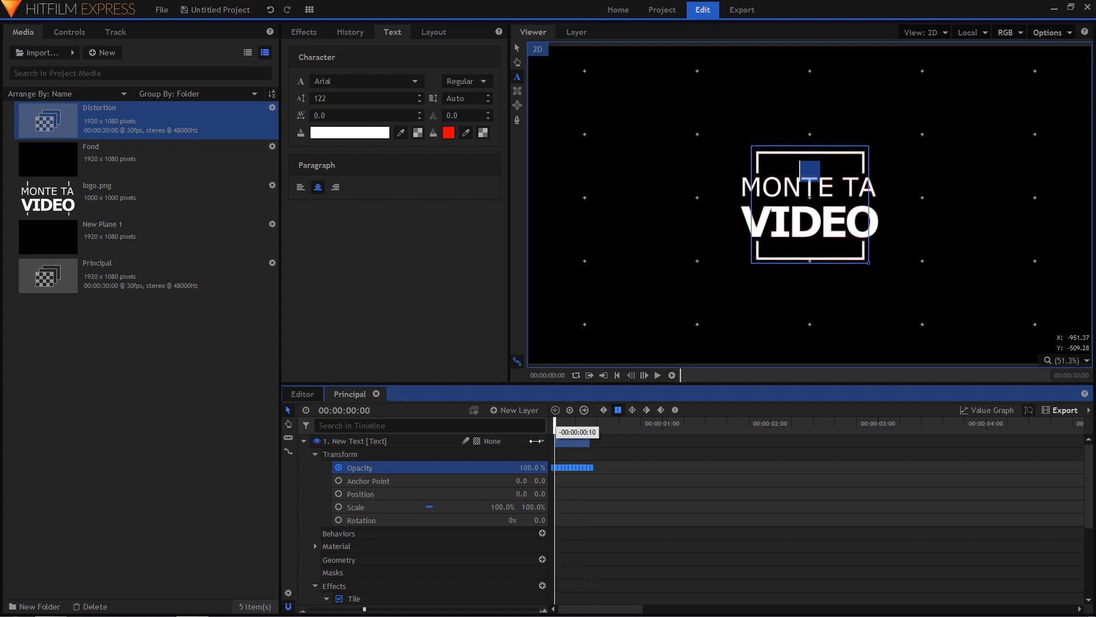
key(space)
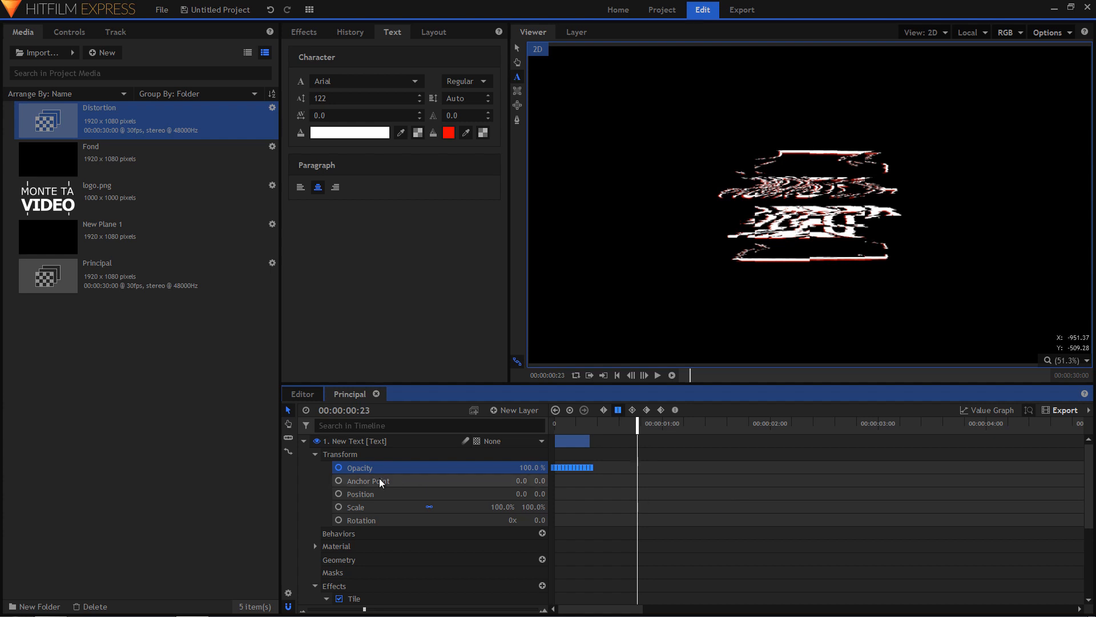
Move the New Text clip along the timeline to start at about 00:00:01:03 and preview the animation from 00:00:00:00.
right_click(305, 470)
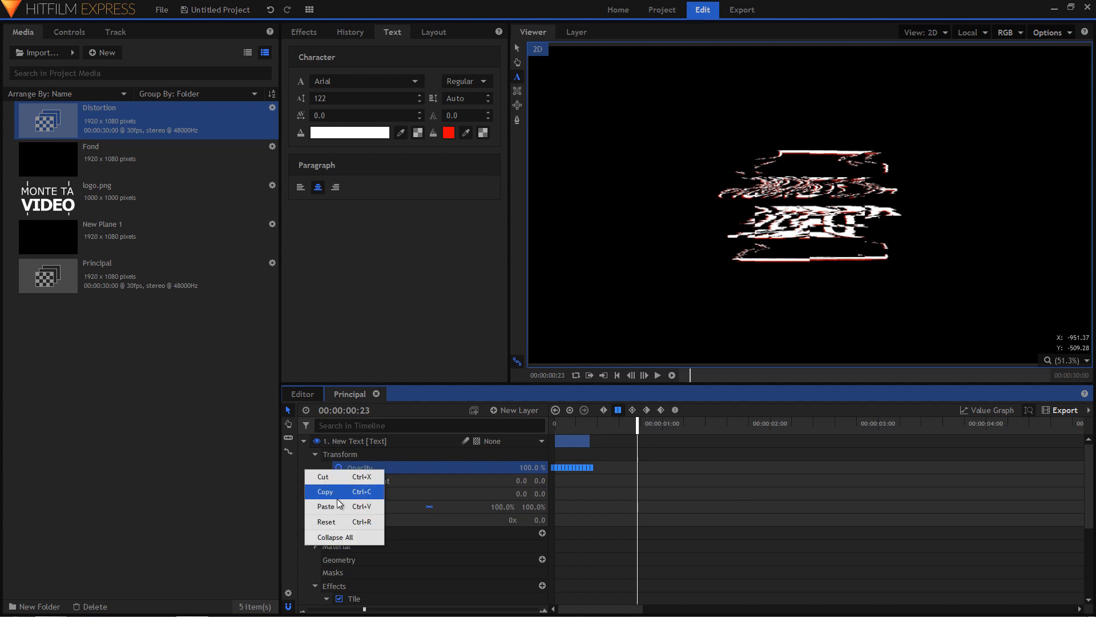
click(338, 538)
drag(580, 440, 695, 440)
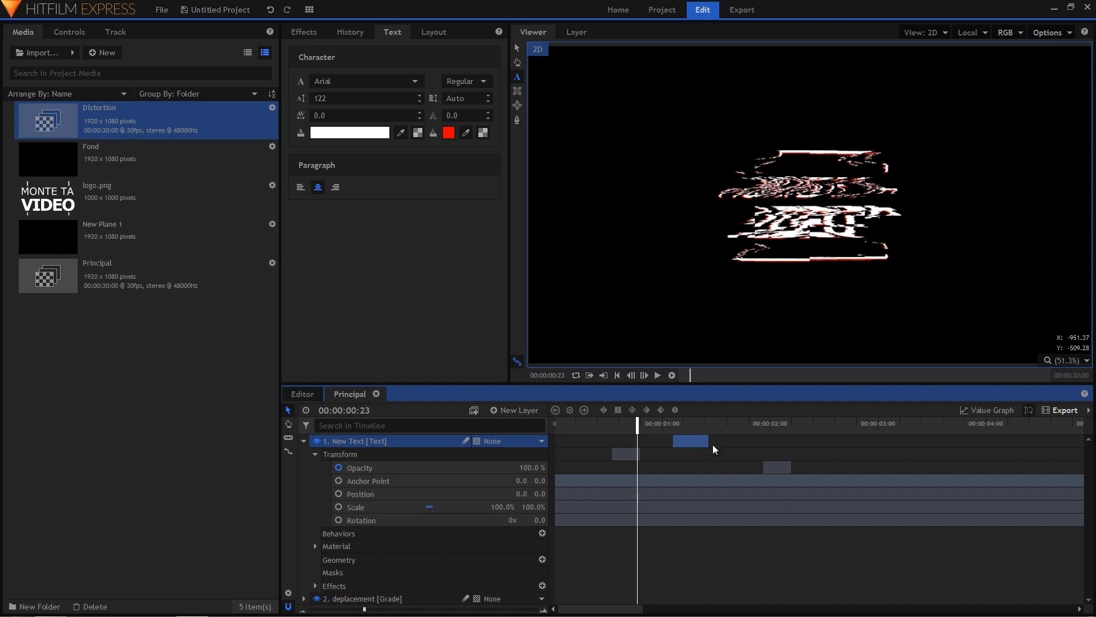
click(558, 424)
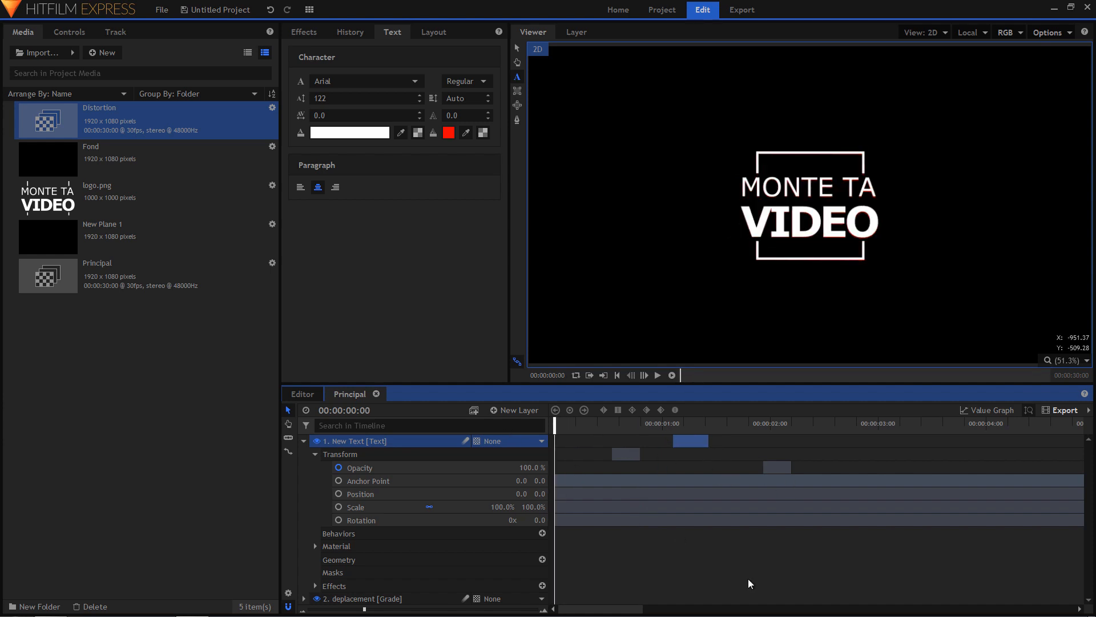
key(space)
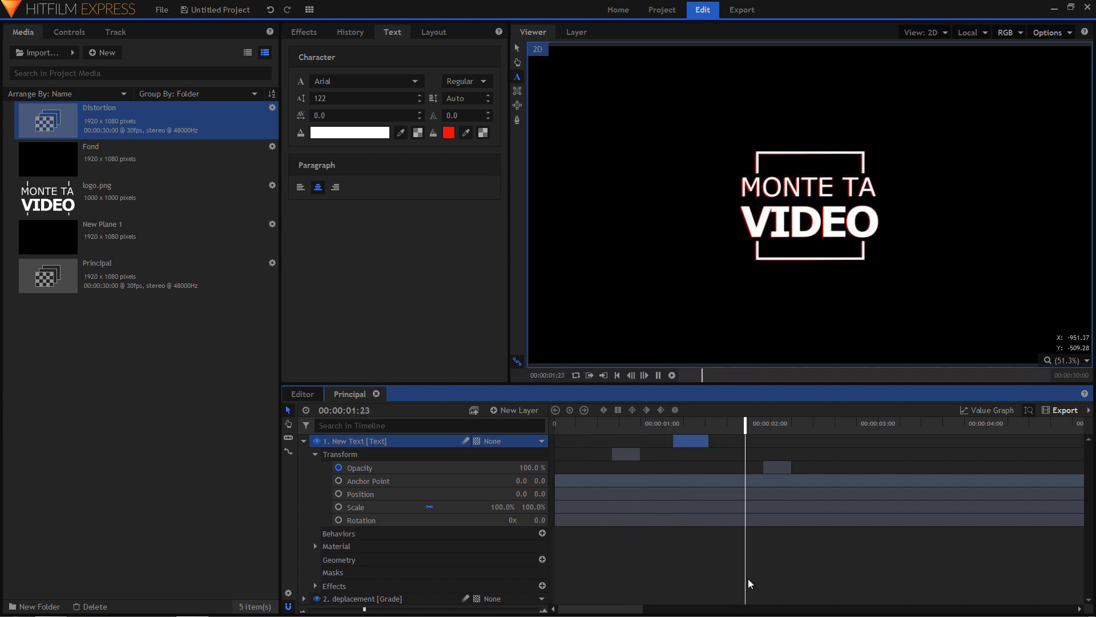
key(space)
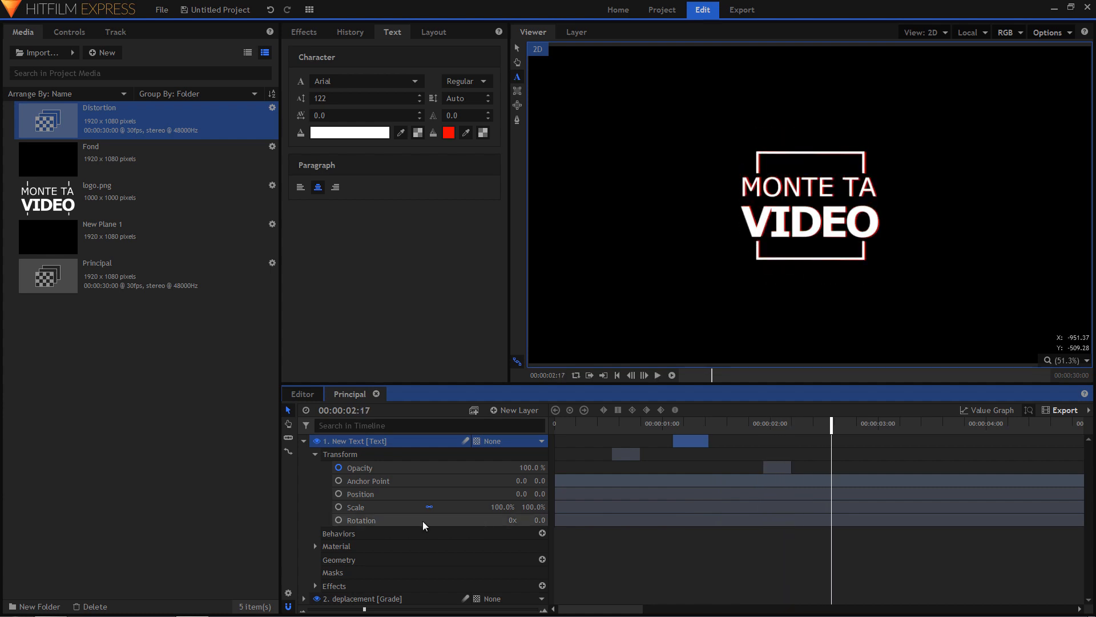
Rename the New Text layer as Artefact 1 and collapse its properties.
double_click(379, 442)
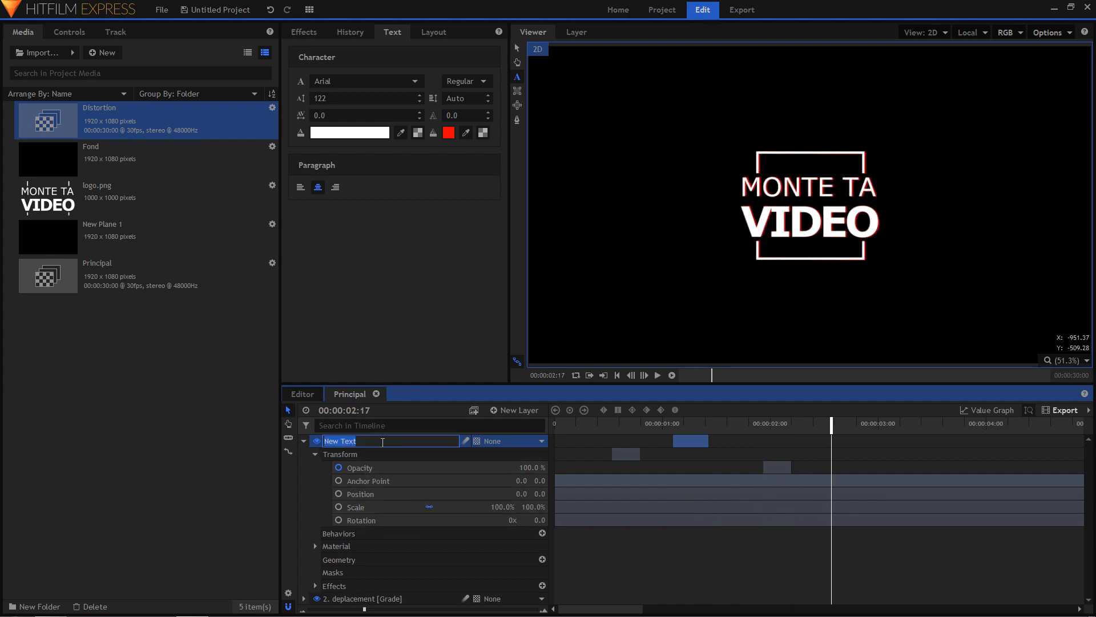
text(Artefact 1)
key(Return)
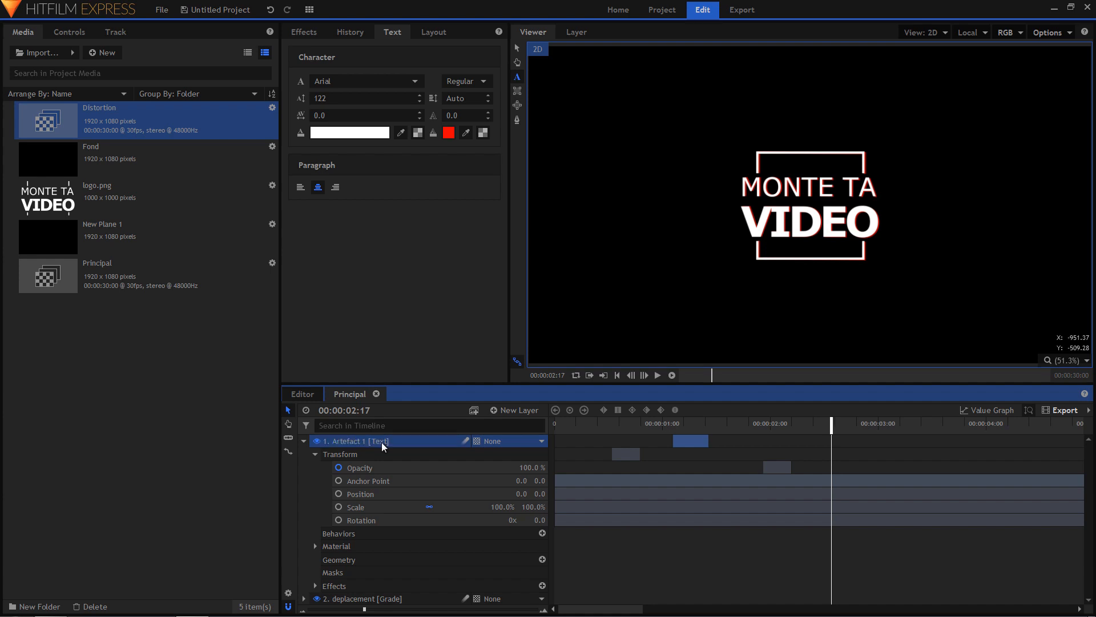
click(303, 441)
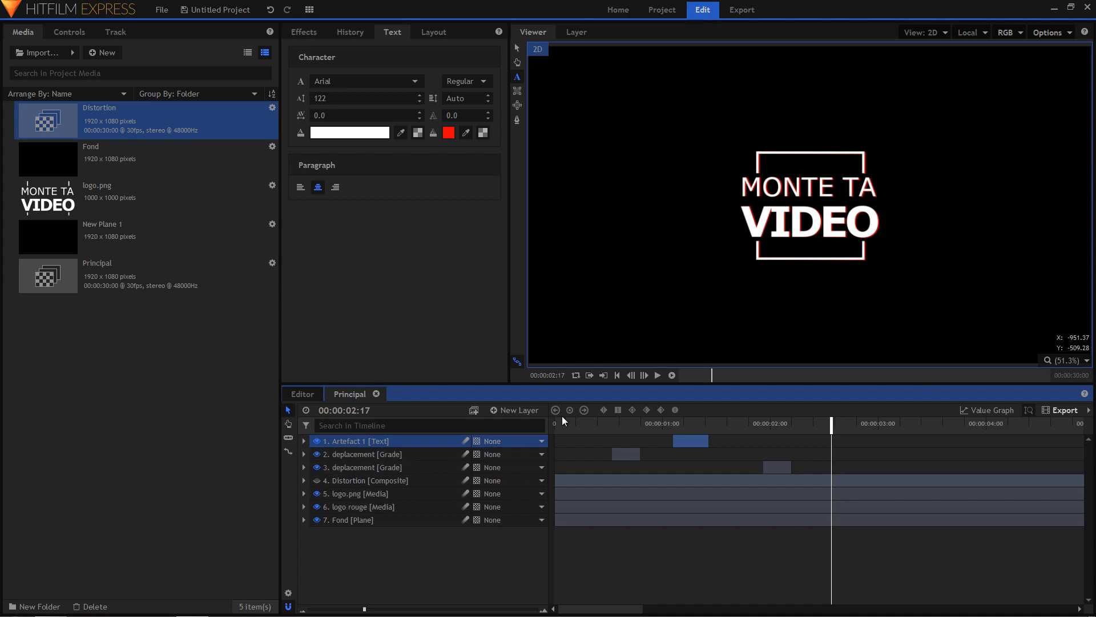
Create a black 1920 x 1080 plane layer and apply the Fractal Noise effect to it.
click(521, 410)
click(522, 425)
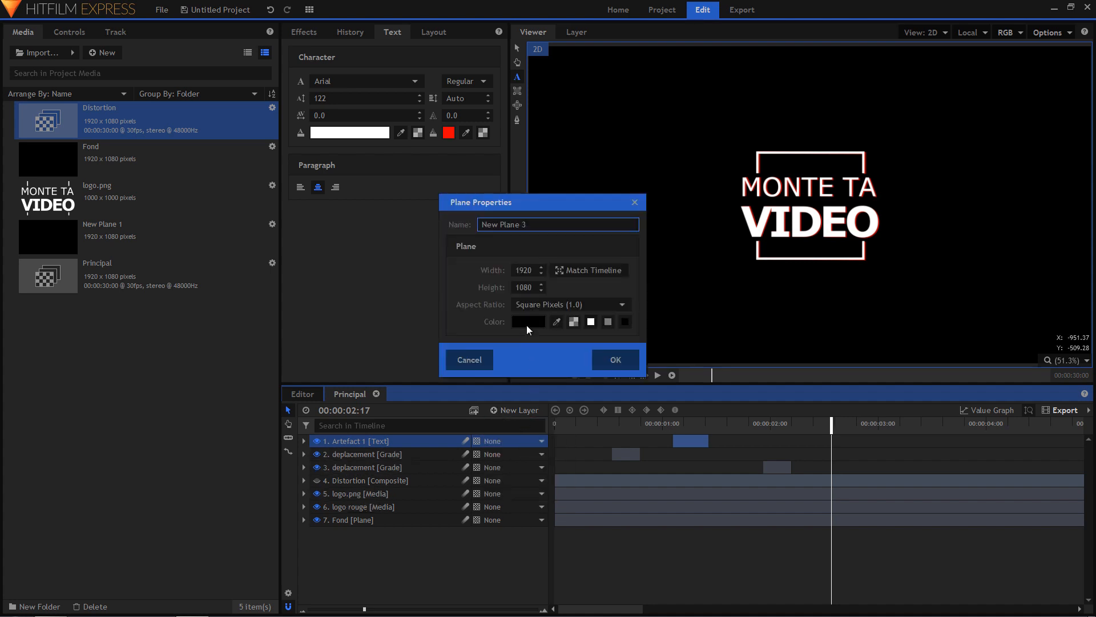
click(615, 360)
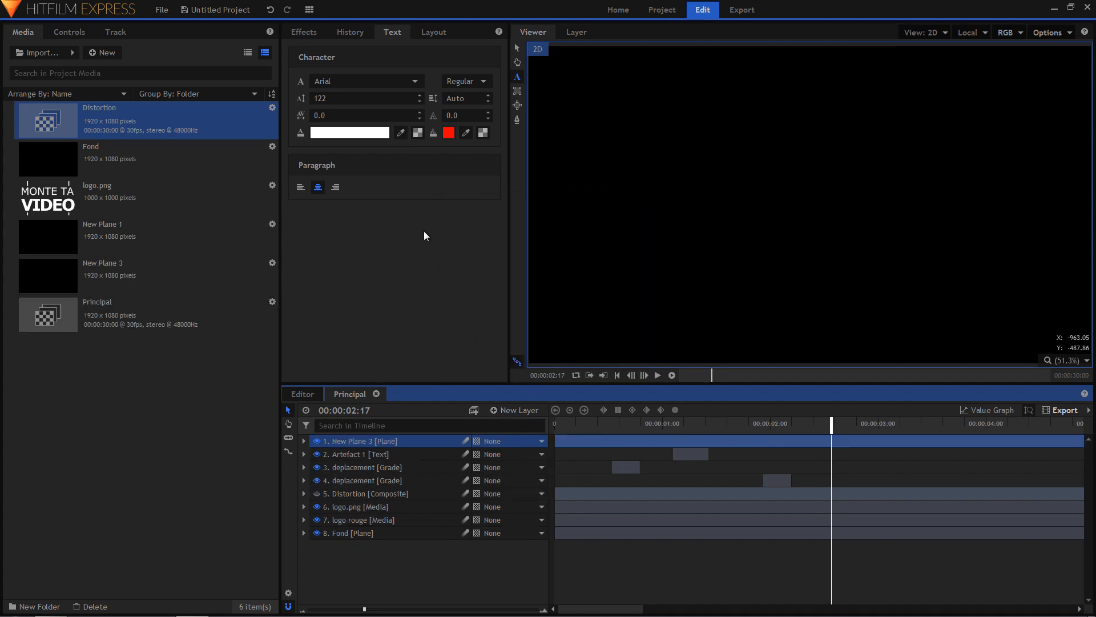
click(304, 33)
text(fractal)
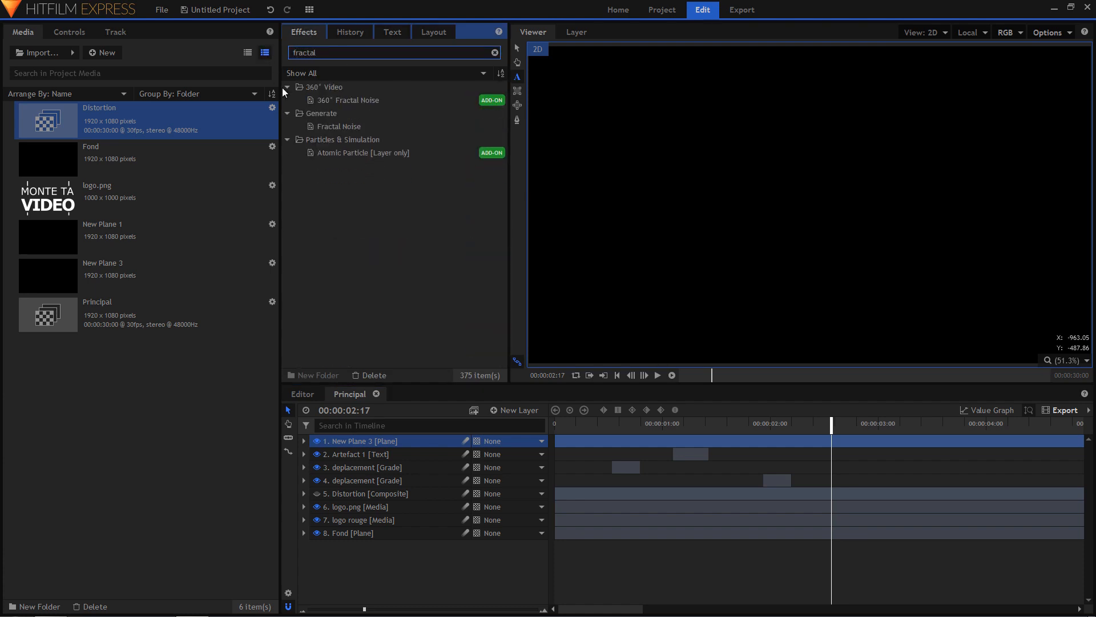
drag(339, 126, 352, 443)
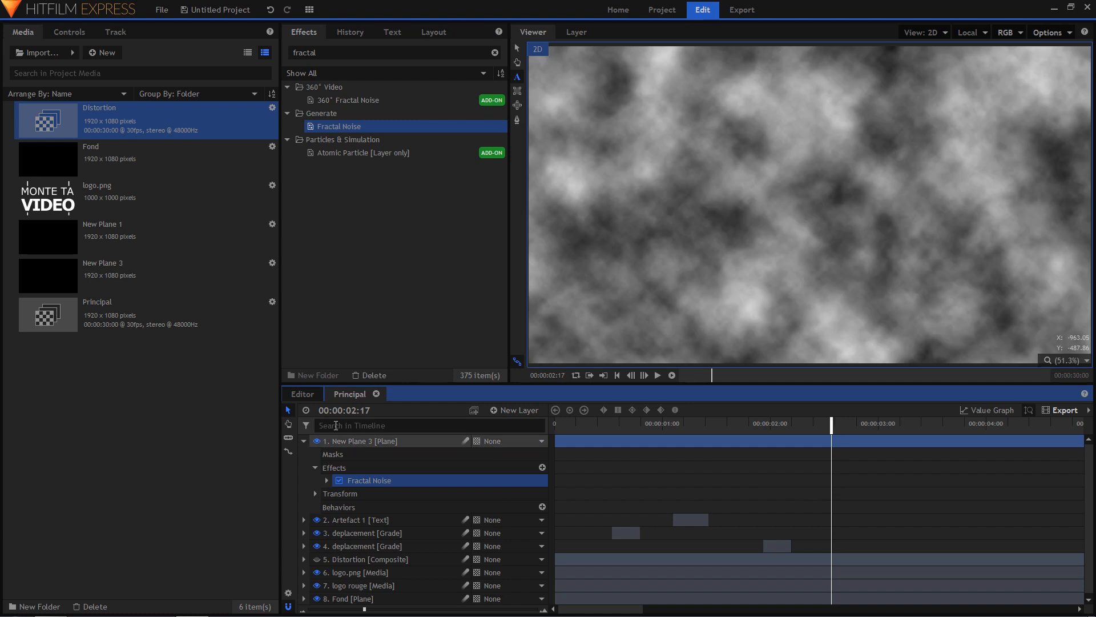
Set the new plane's Fractal Noise type to Wood and its interpolation to Block.
click(70, 32)
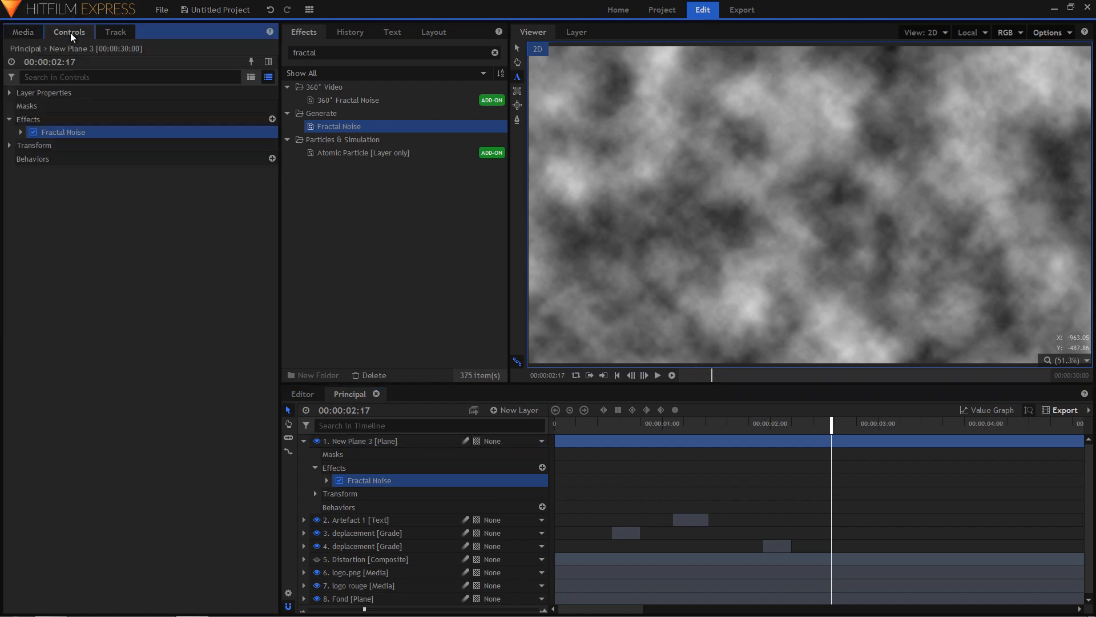
click(20, 134)
click(162, 173)
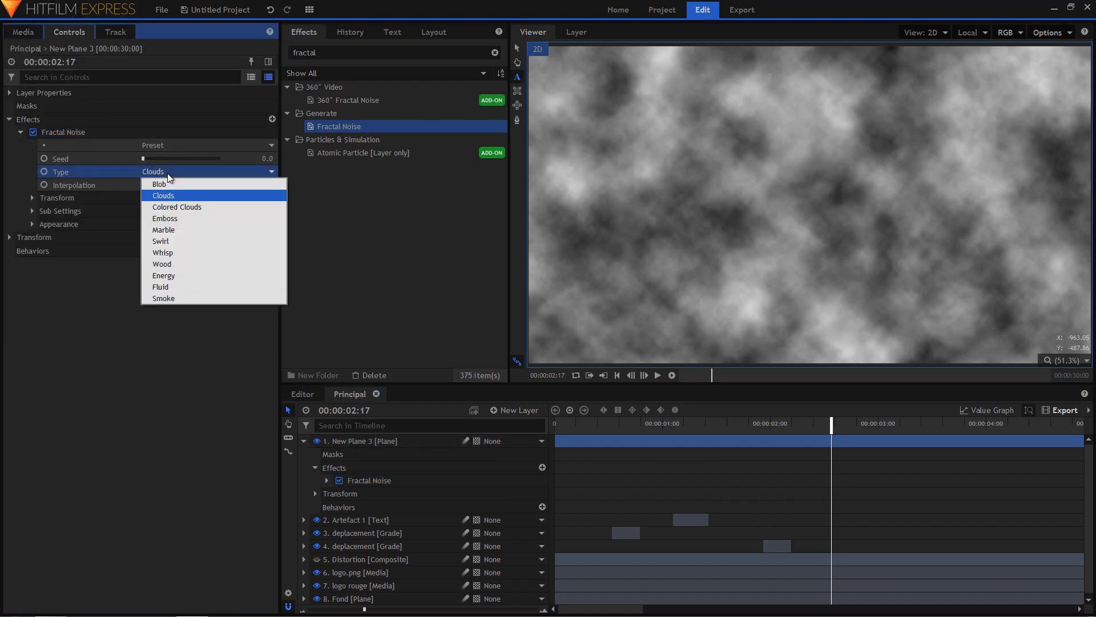
click(185, 263)
click(176, 186)
click(180, 197)
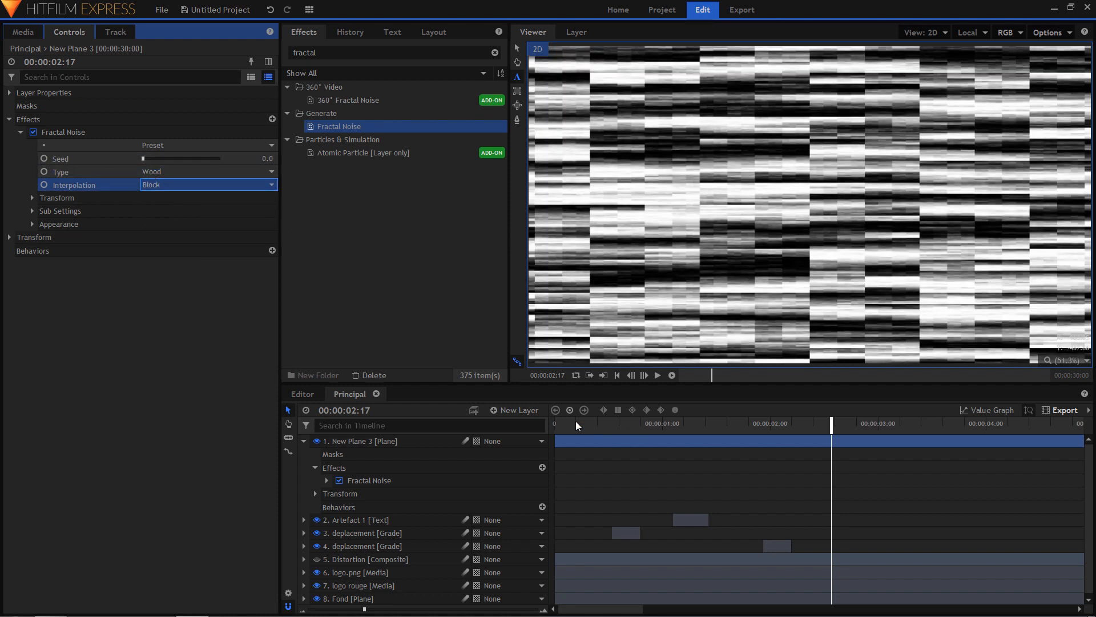
Keyframe the Fractal Noise Seed at 0 at 00:00:00:00 and at 200 at 00:00:29:29, and return to the timeline's start.
drag(575, 422, 548, 420)
click(44, 158)
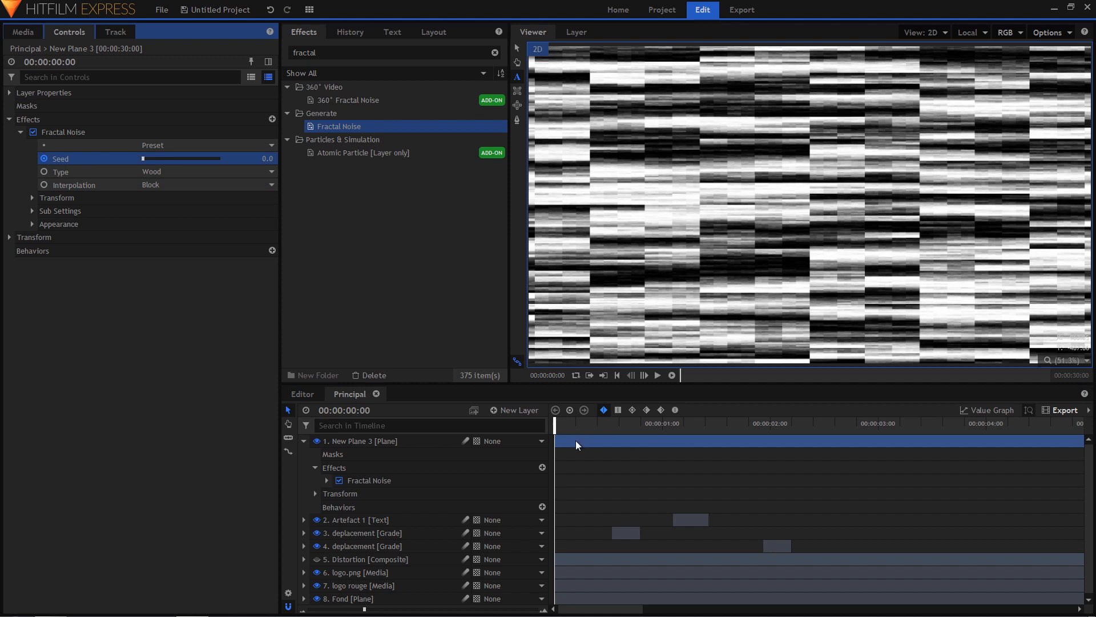
key(space)
key(End)
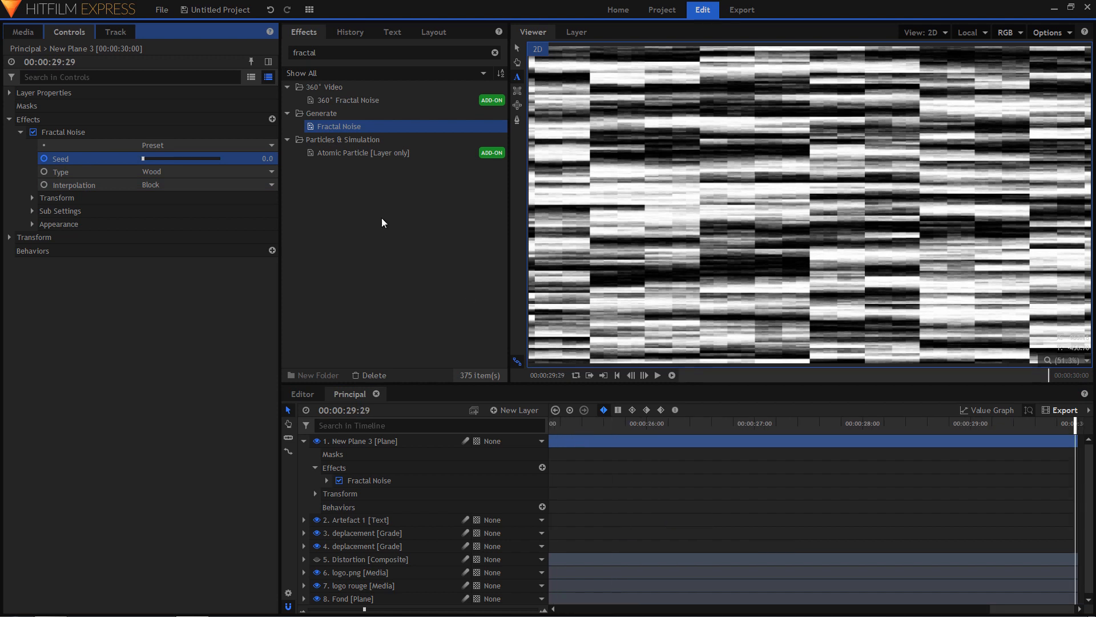
click(266, 159)
text(200)
key(Return)
key(Home)
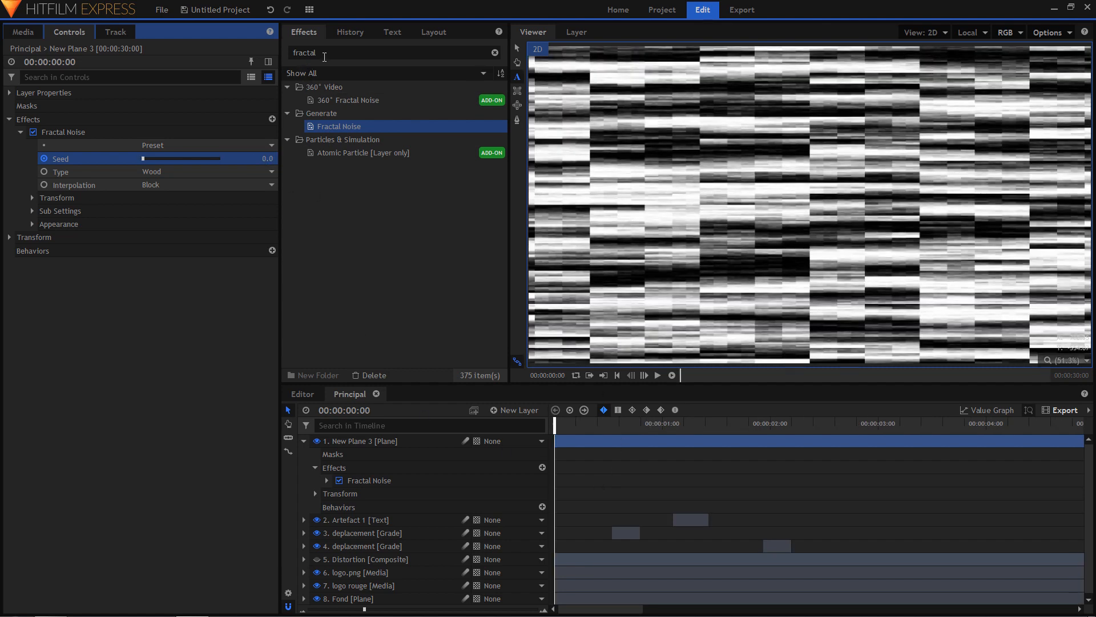
Apply the Waves effect to the plane and order it below Fractal Noise.
double_click(323, 53)
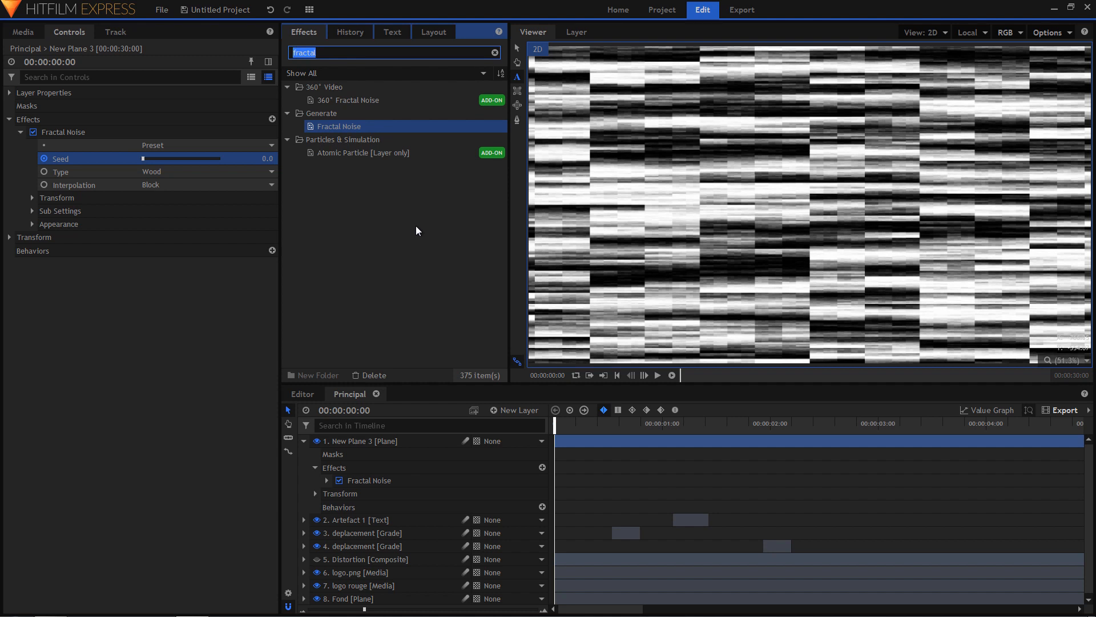
text(waves)
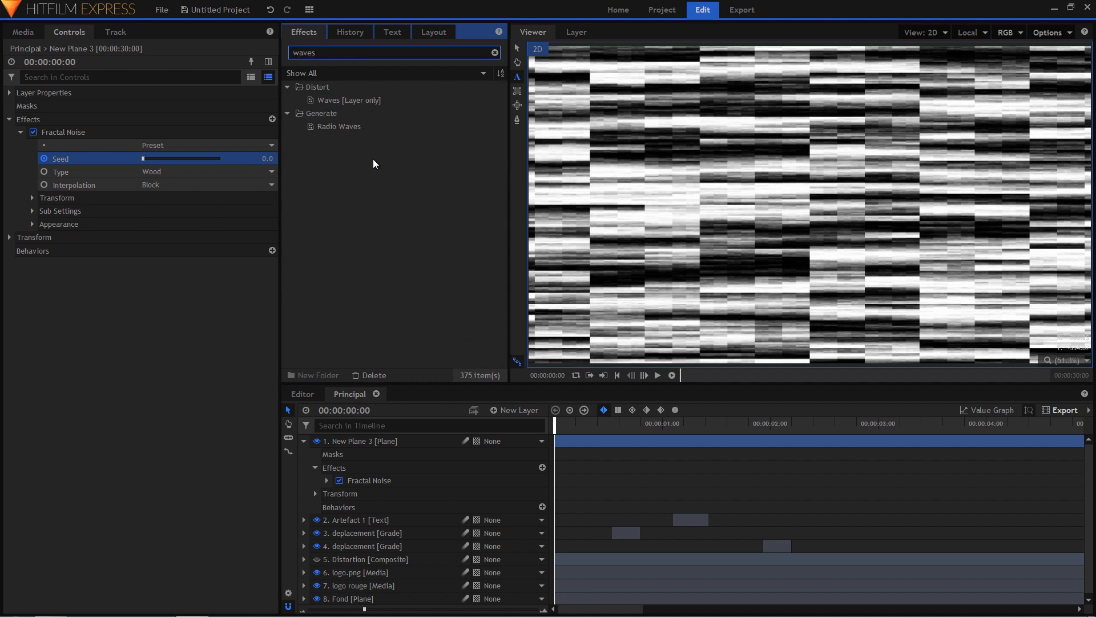
drag(336, 100, 219, 141)
drag(86, 131, 84, 132)
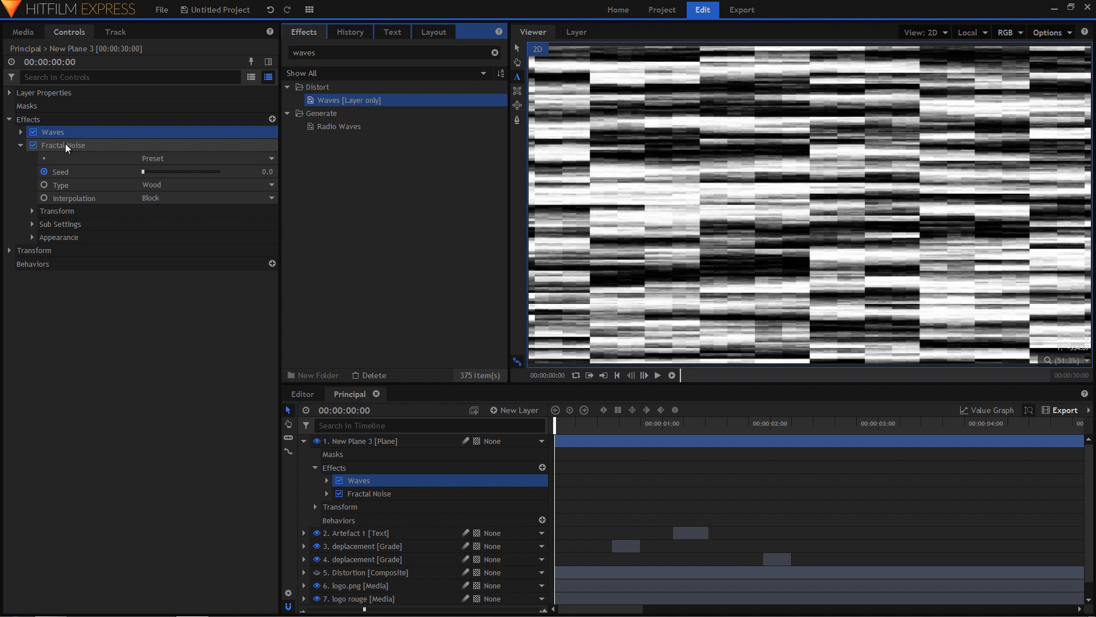
click(53, 131)
drag(53, 130, 54, 244)
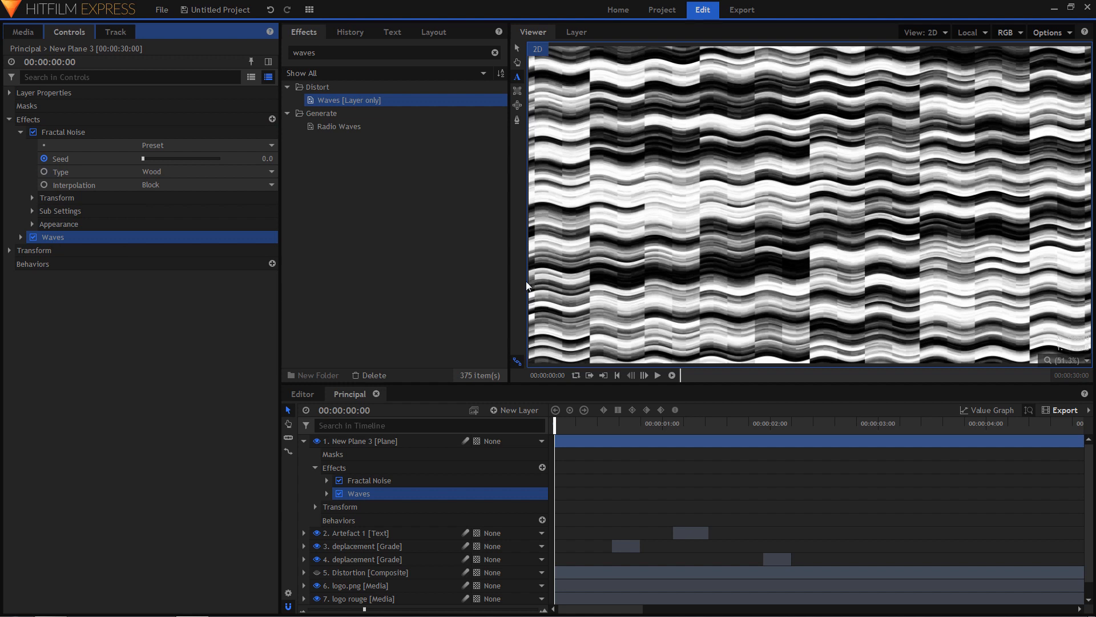
Set the Waves frequency to 100 and its amplitude to 245.
click(21, 237)
drag(152, 267, 218, 263)
drag(147, 253, 181, 255)
Apply the Displacement effect below Waves and draw a wide, low rectangular mask on the plane, just above and left of the logo.
double_click(338, 50)
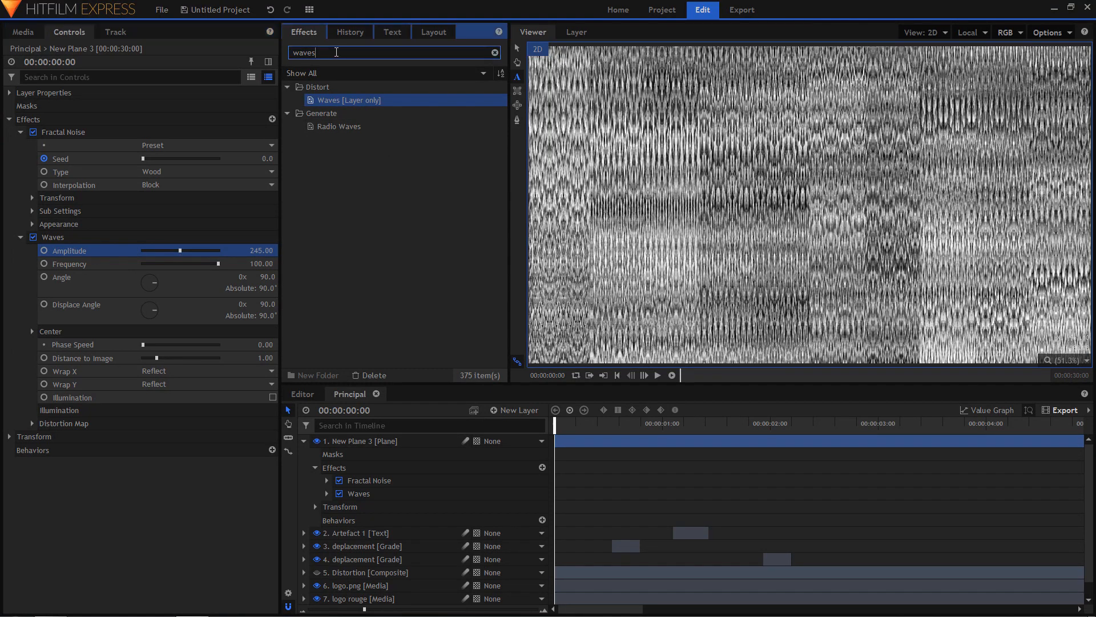
text(displacem)
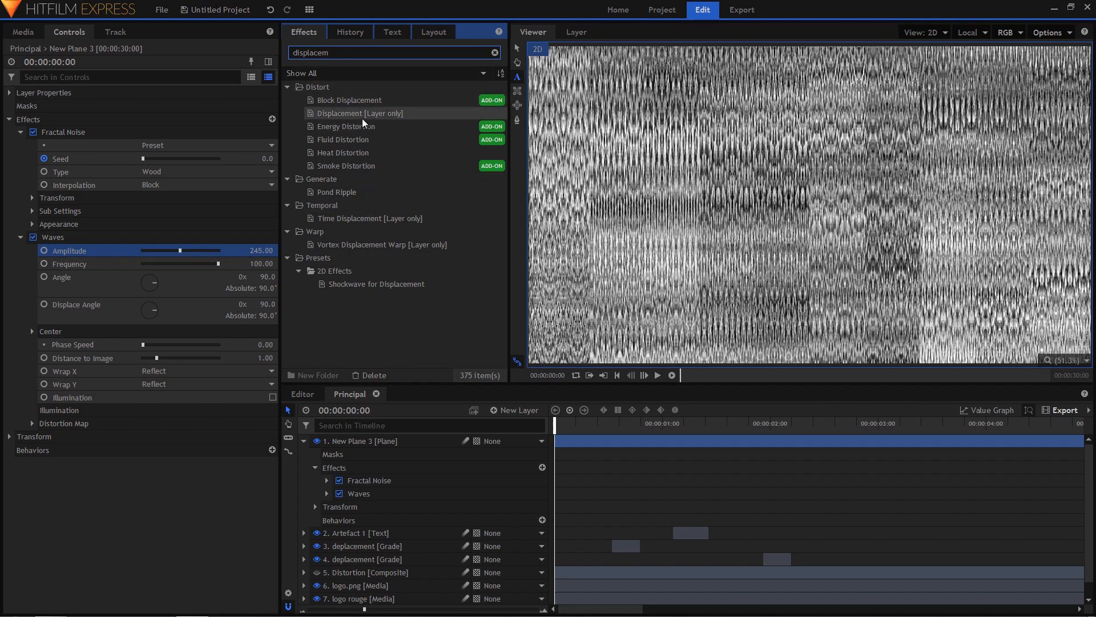
drag(363, 122, 81, 429)
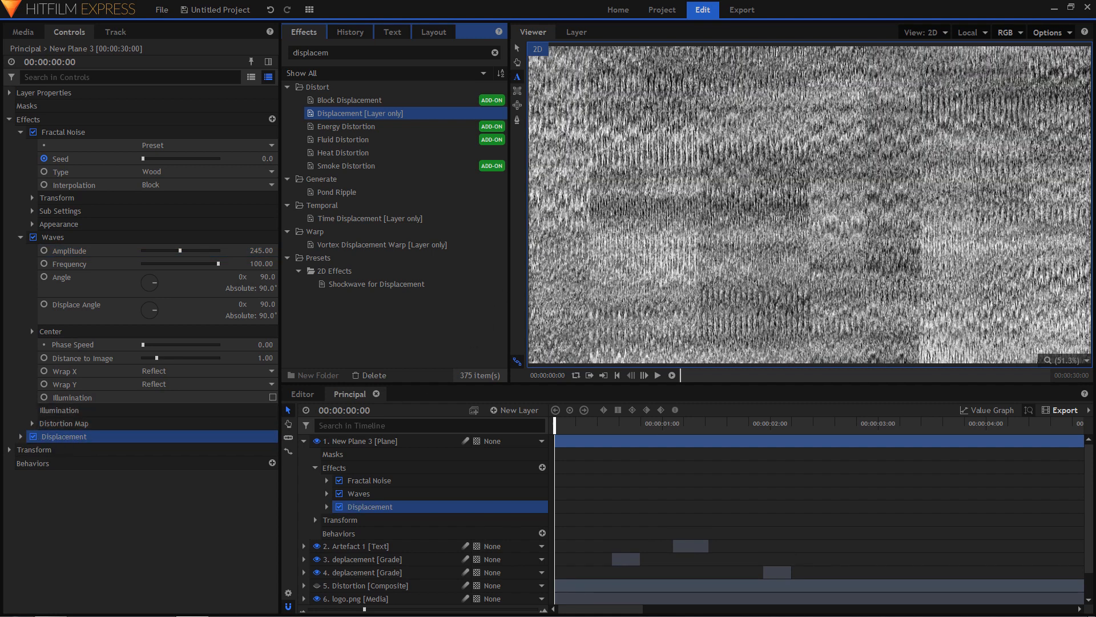
click(517, 90)
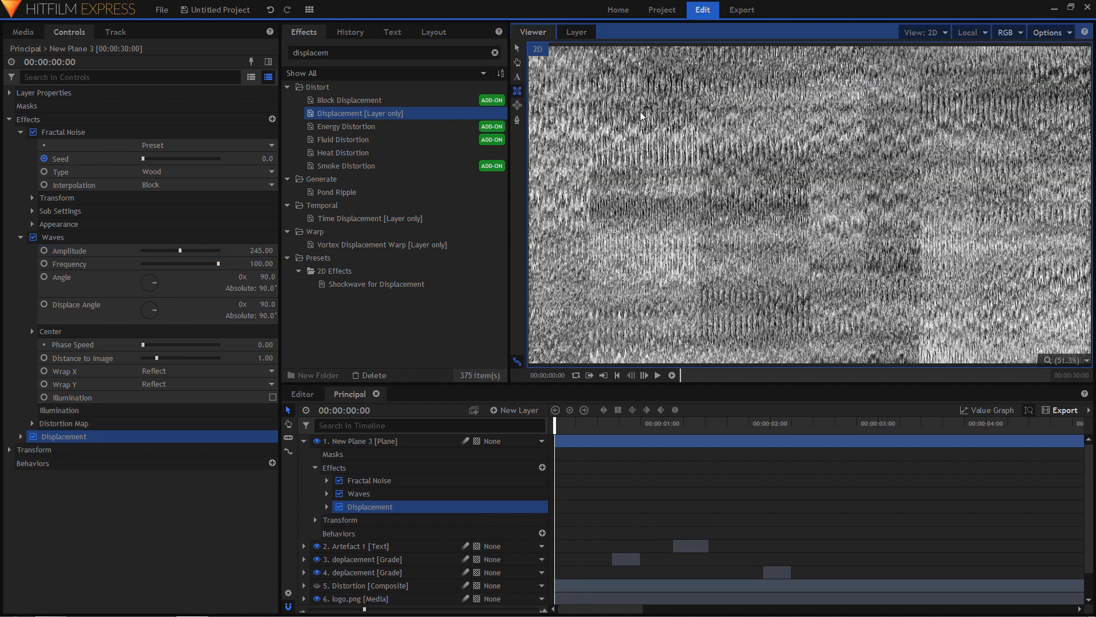
drag(652, 125, 877, 171)
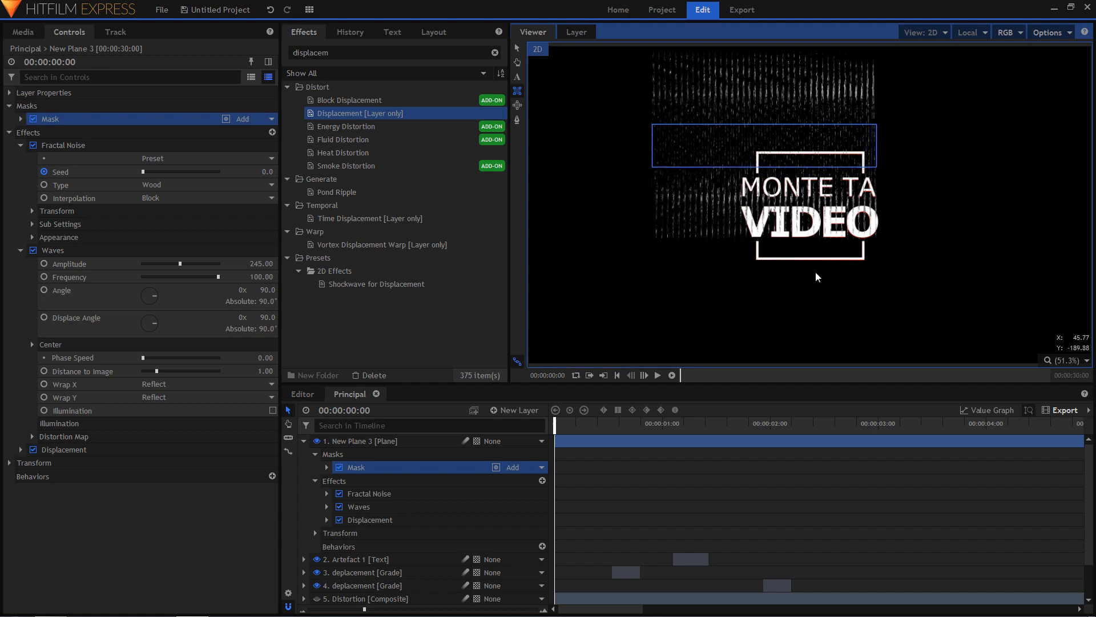
Set the Displacement effect's maximum horizontal displacement to 81.9 px and maximum vertical displacement to 327.6 px.
click(21, 449)
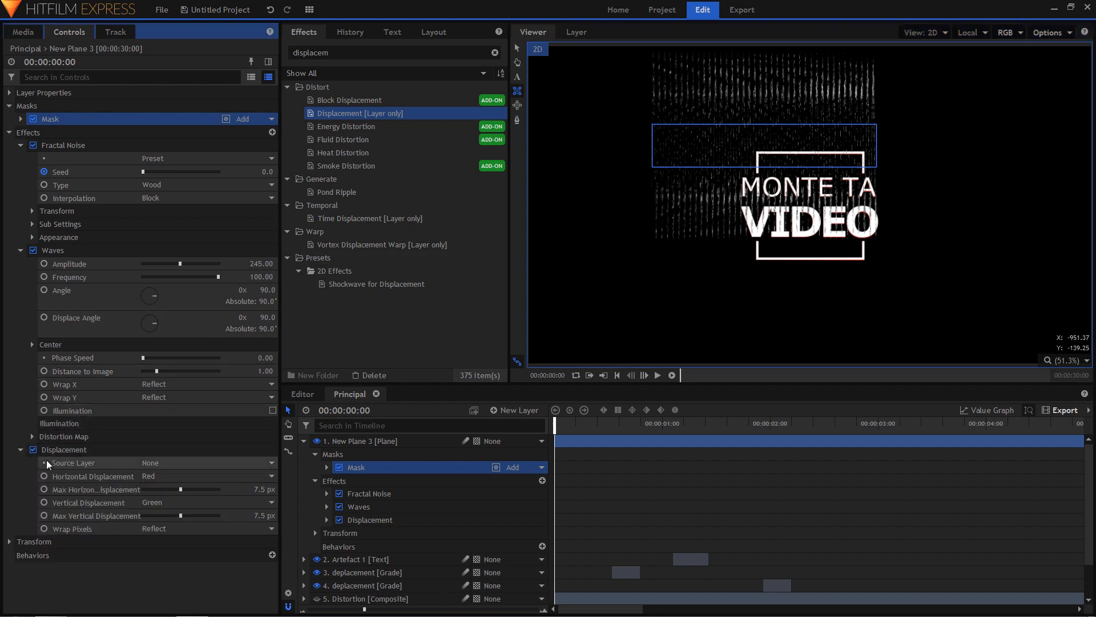
drag(181, 491, 193, 513)
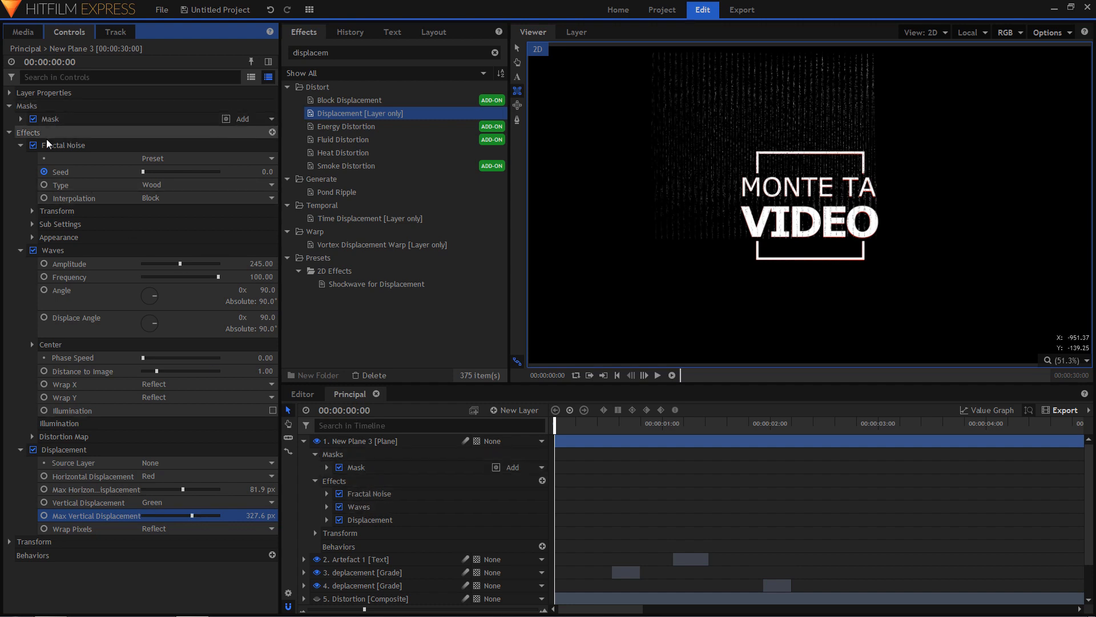
click(9, 92)
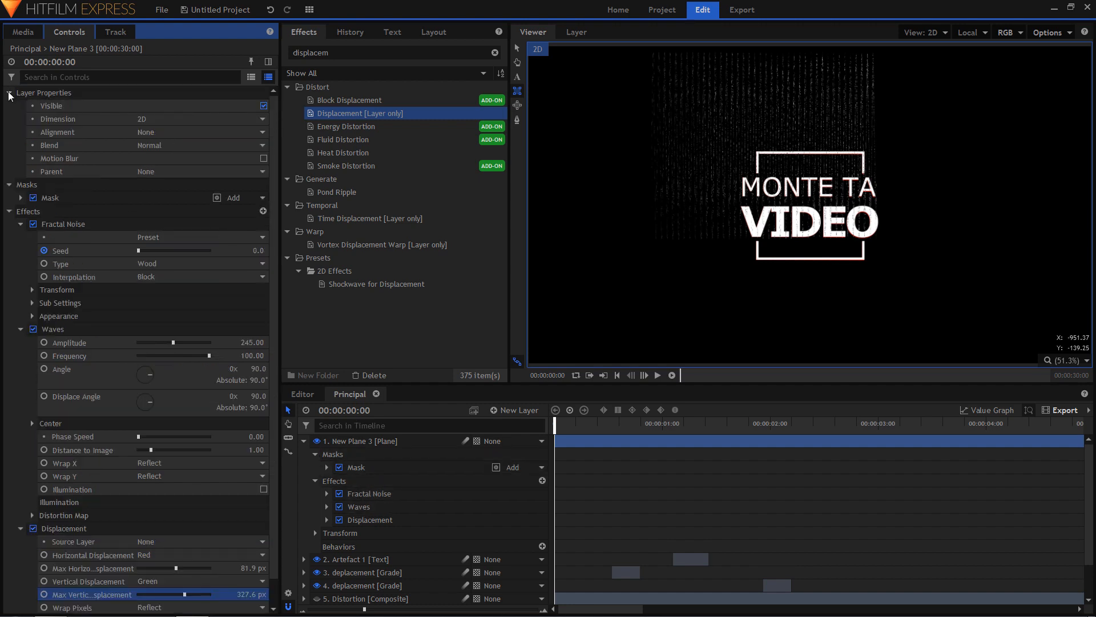
click(8, 93)
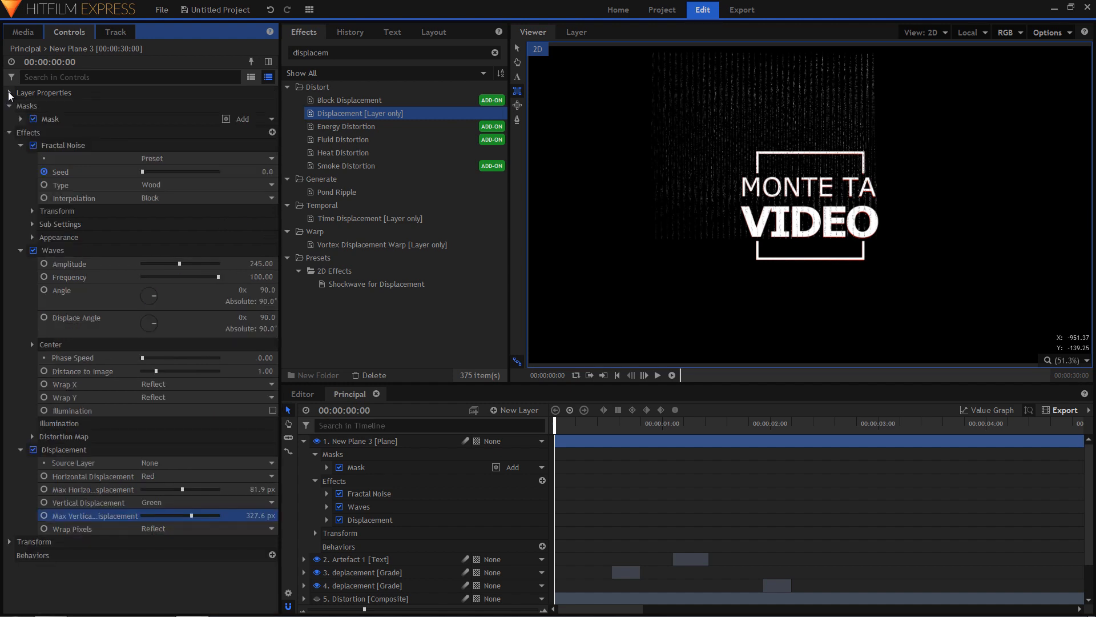
Scale the plane to 237% and set its position to 354, -377 so the noise covers the frame.
click(9, 541)
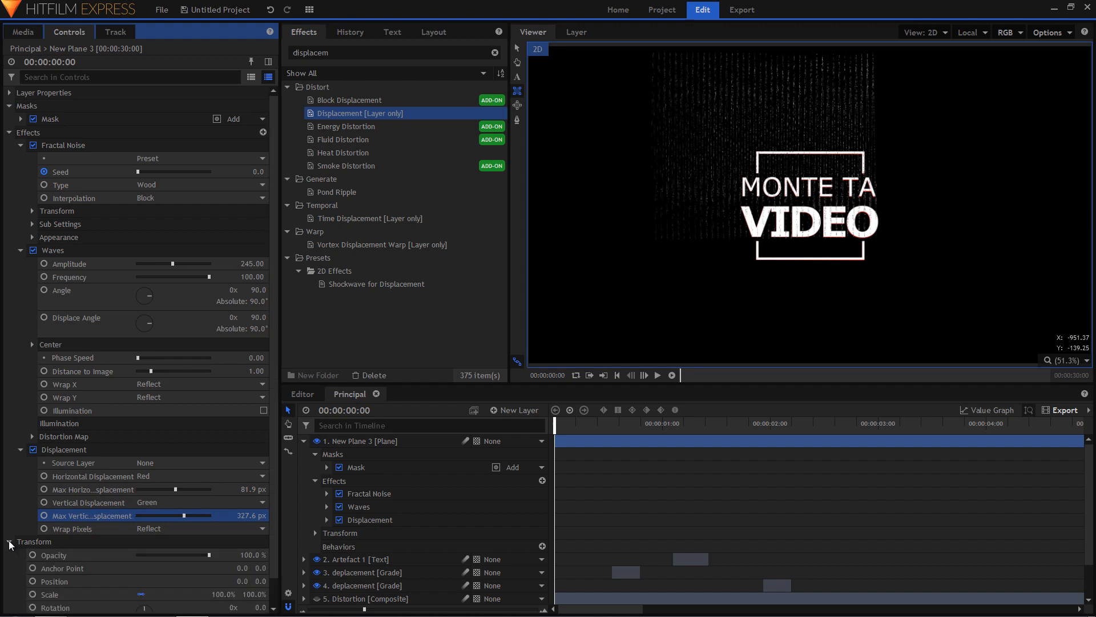
scroll(85, 573, down, 1)
drag(225, 566, 304, 567)
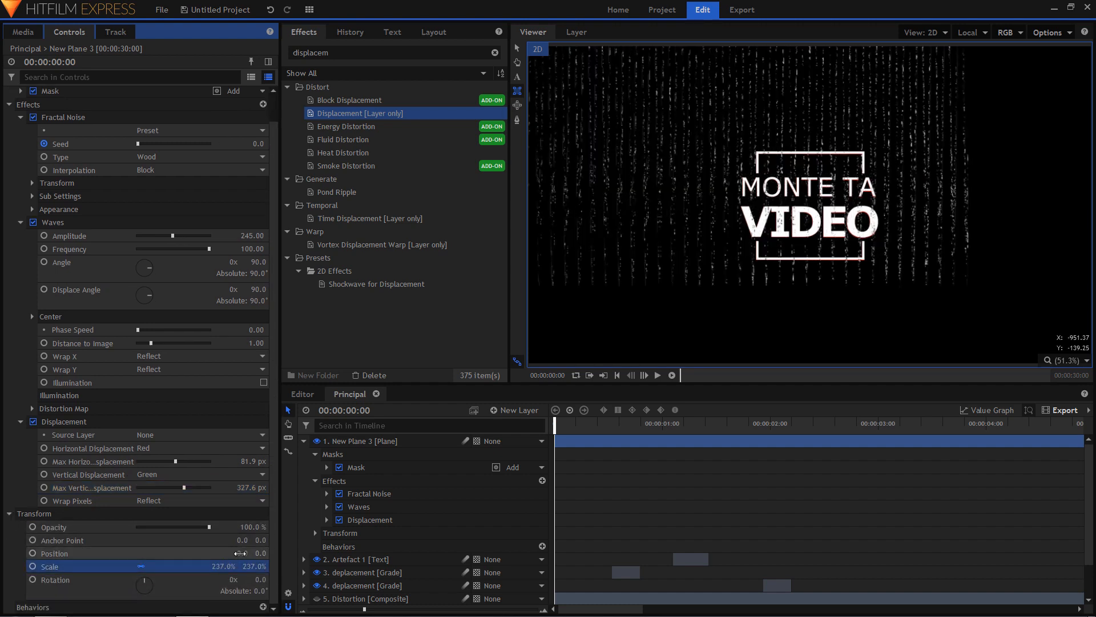
drag(241, 553, 443, 553)
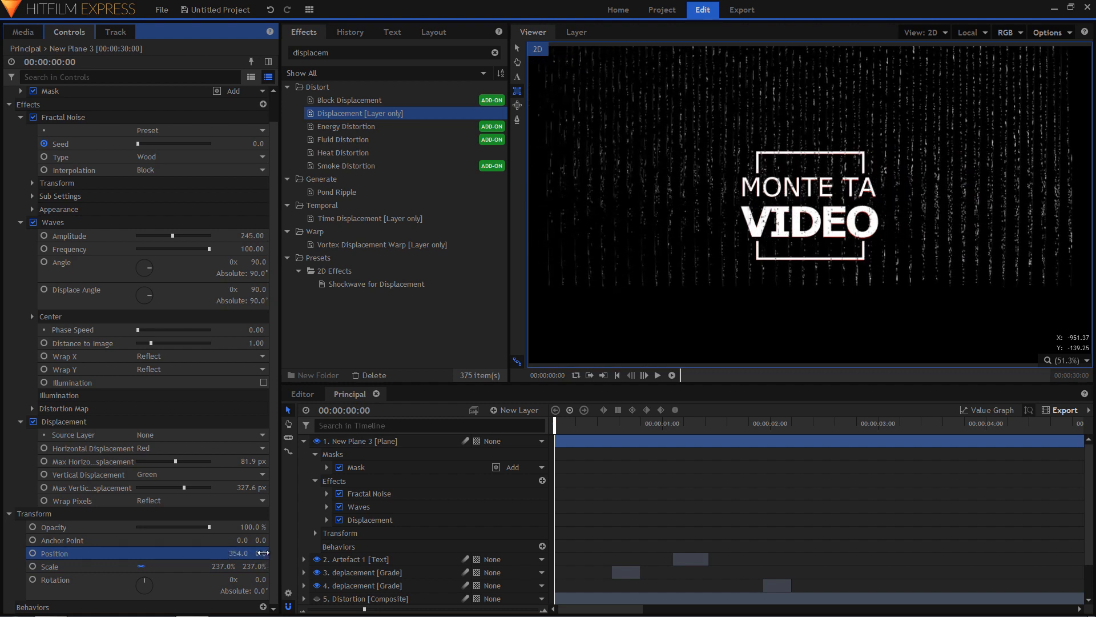
drag(262, 553, 47, 552)
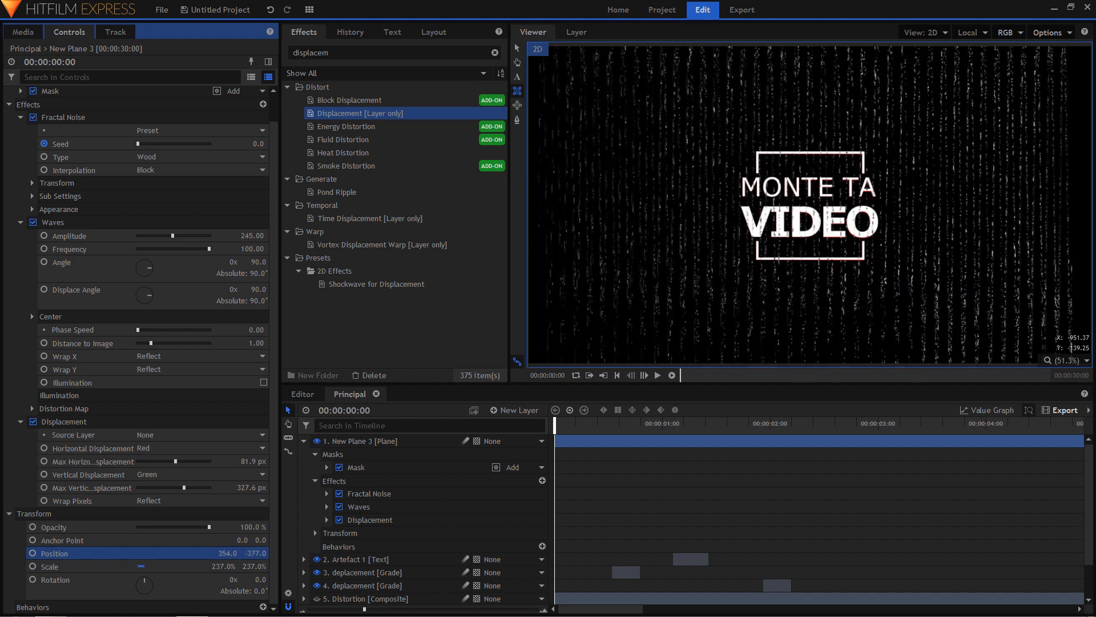
Scale the noise plane to 323% and move its layer between logo rouge and Fond in the layer stack.
drag(224, 566, 273, 566)
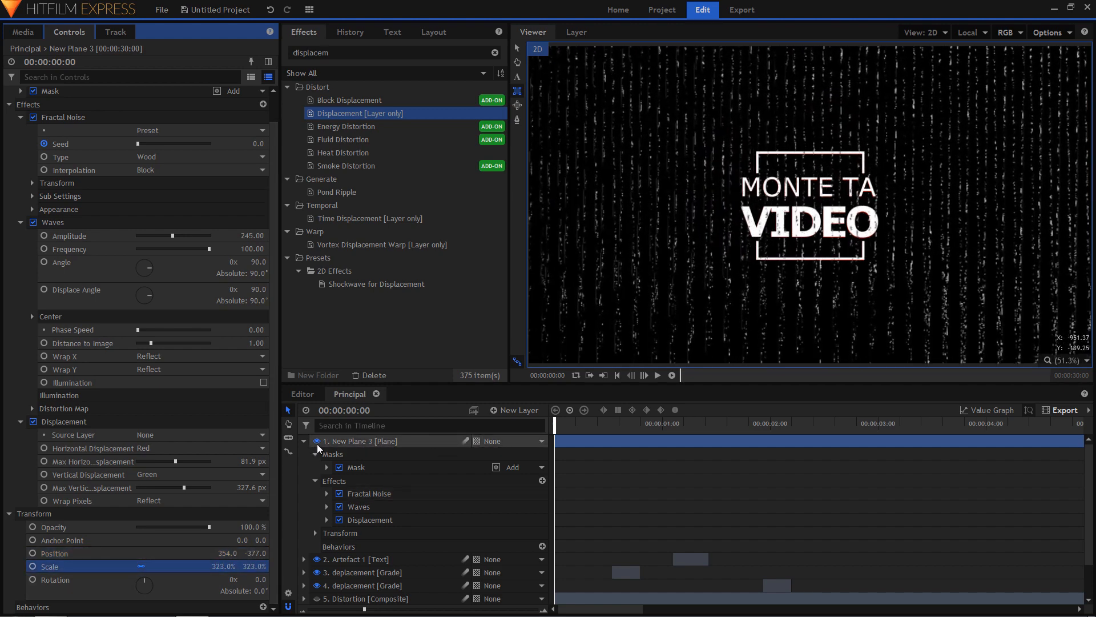
drag(351, 441, 363, 589)
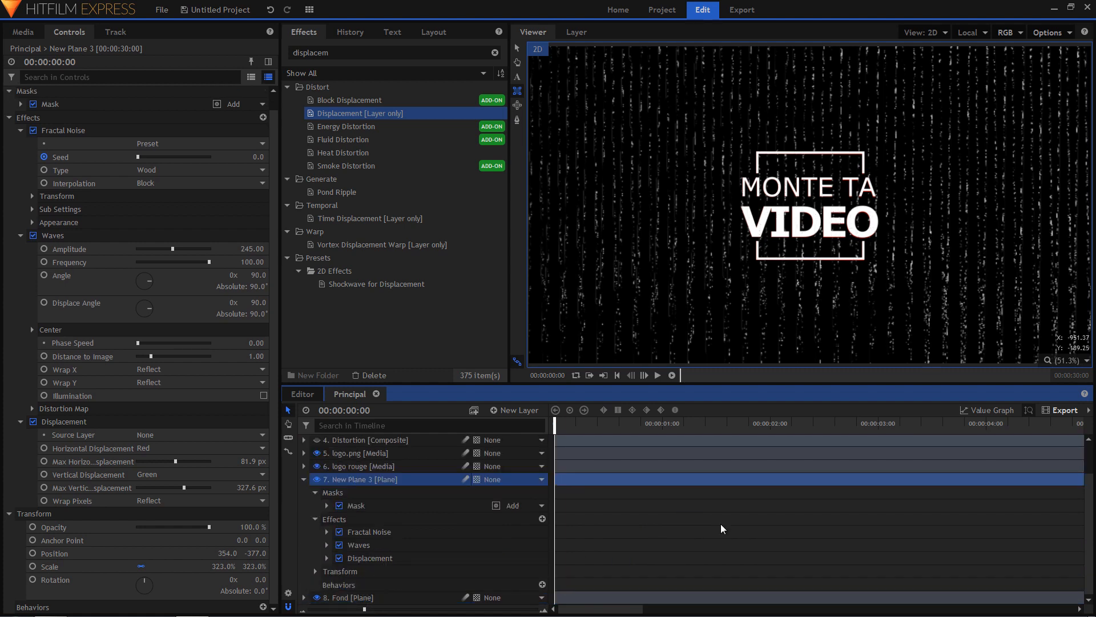
click(304, 479)
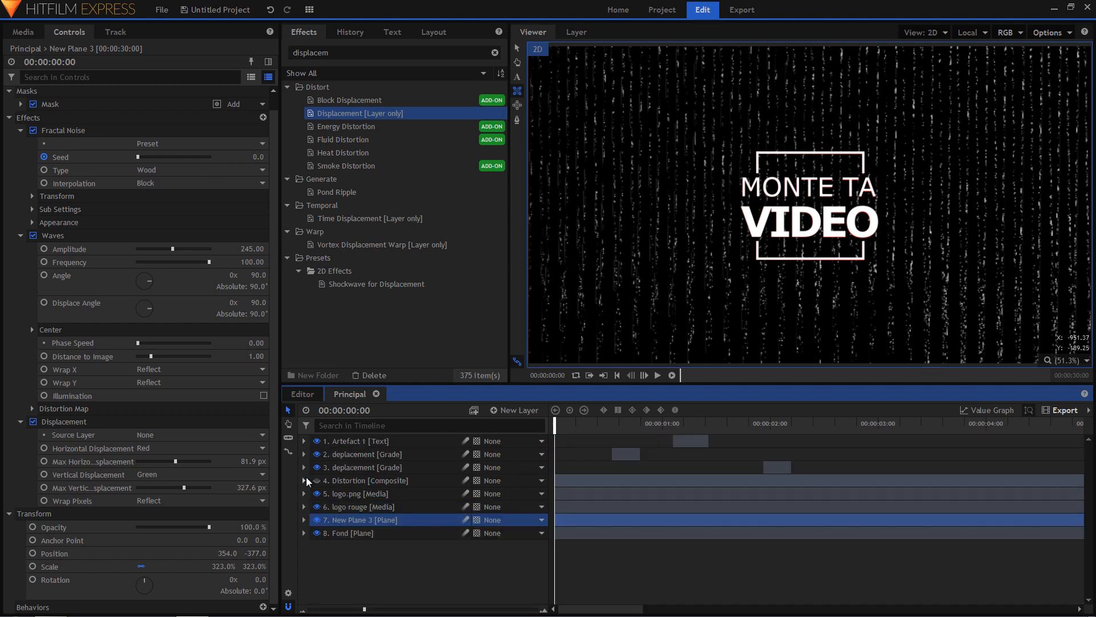
Slice the noise plane 7 frames from its start and delete the long remaining segment.
key(c)
click(579, 520)
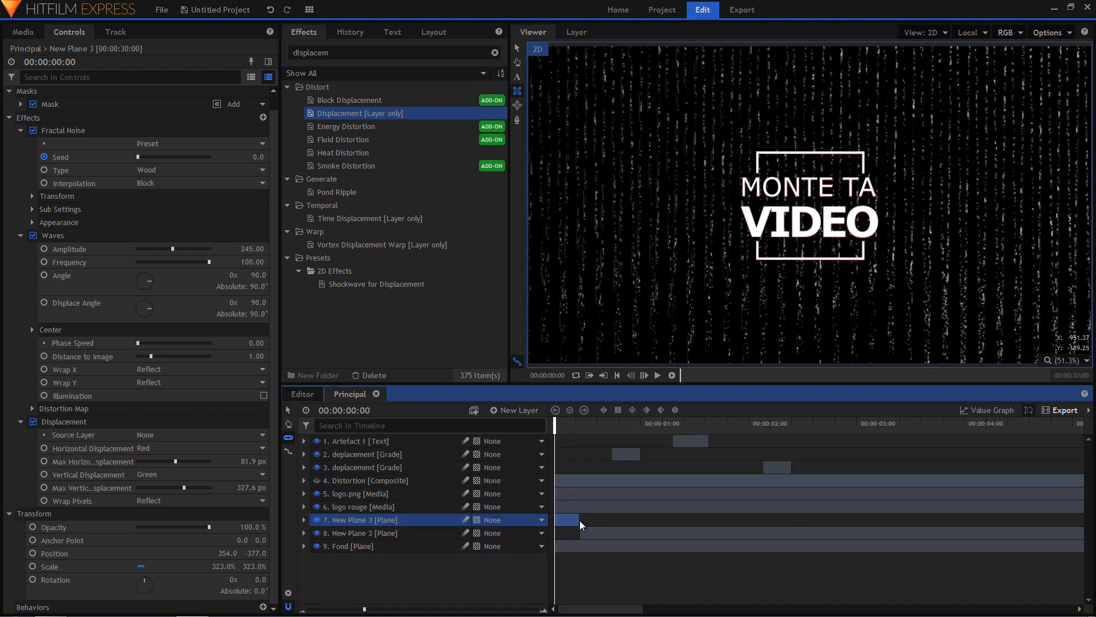
click(288, 409)
click(683, 533)
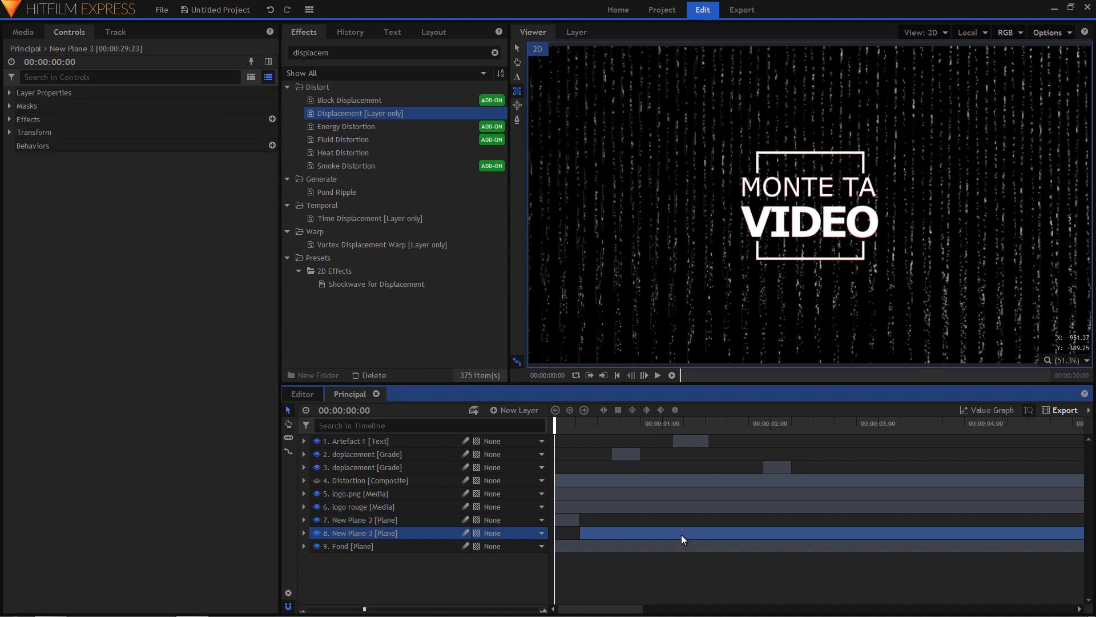
key(Delete)
Rename the short noise plane Artefact 2 and shift its clip along the timeline to shortly before the 3-second mark.
click(389, 519)
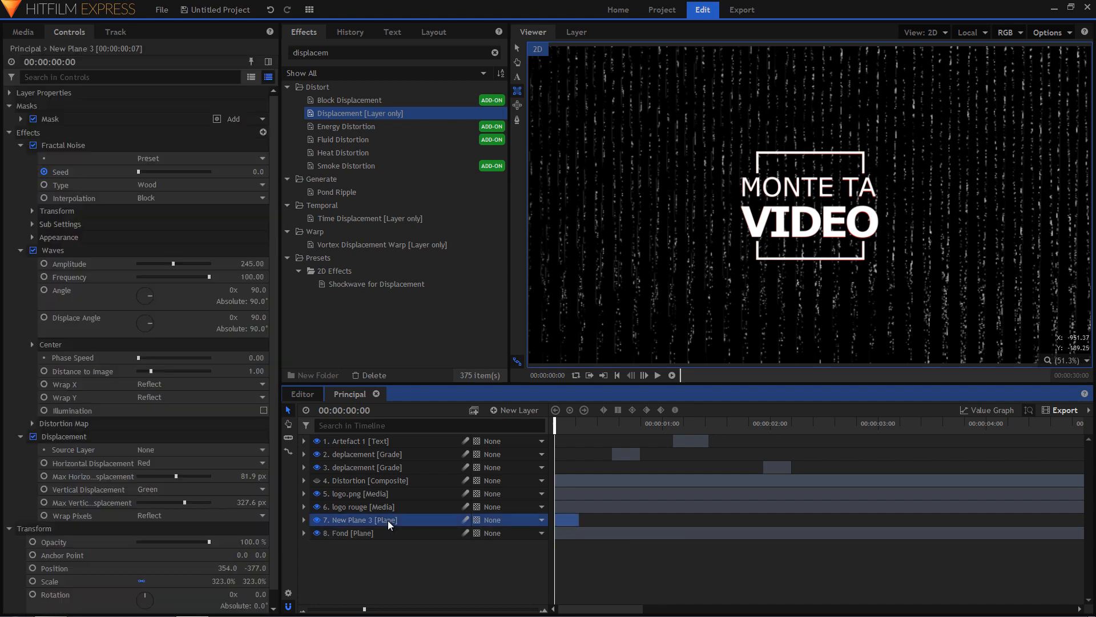
click(389, 519)
text(Ar)
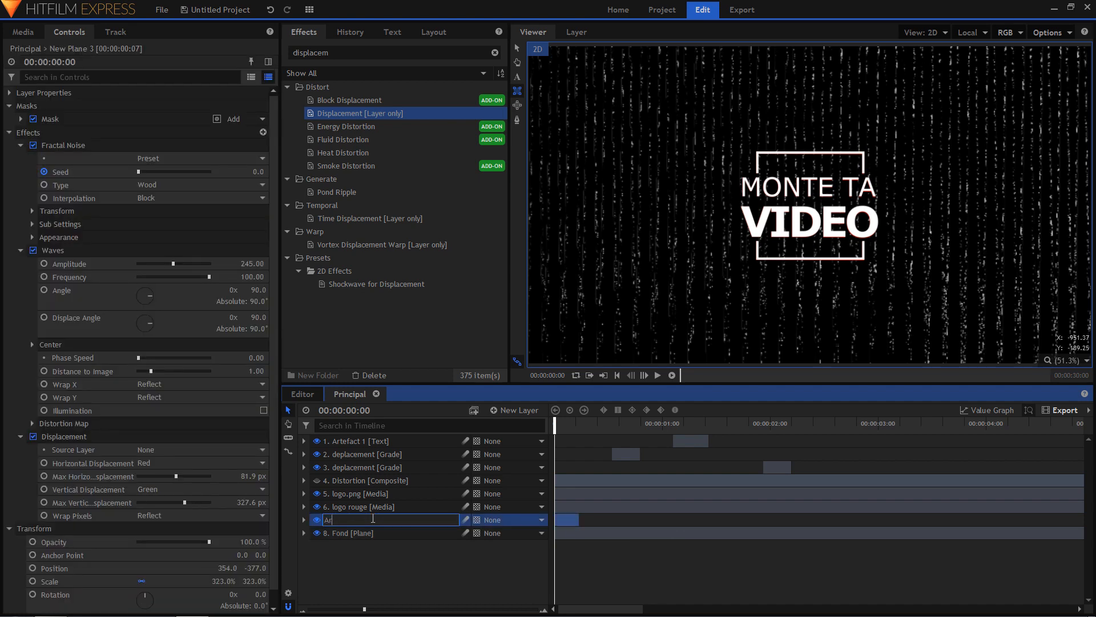
text(tefact 2)
key(Return)
drag(567, 522, 854, 520)
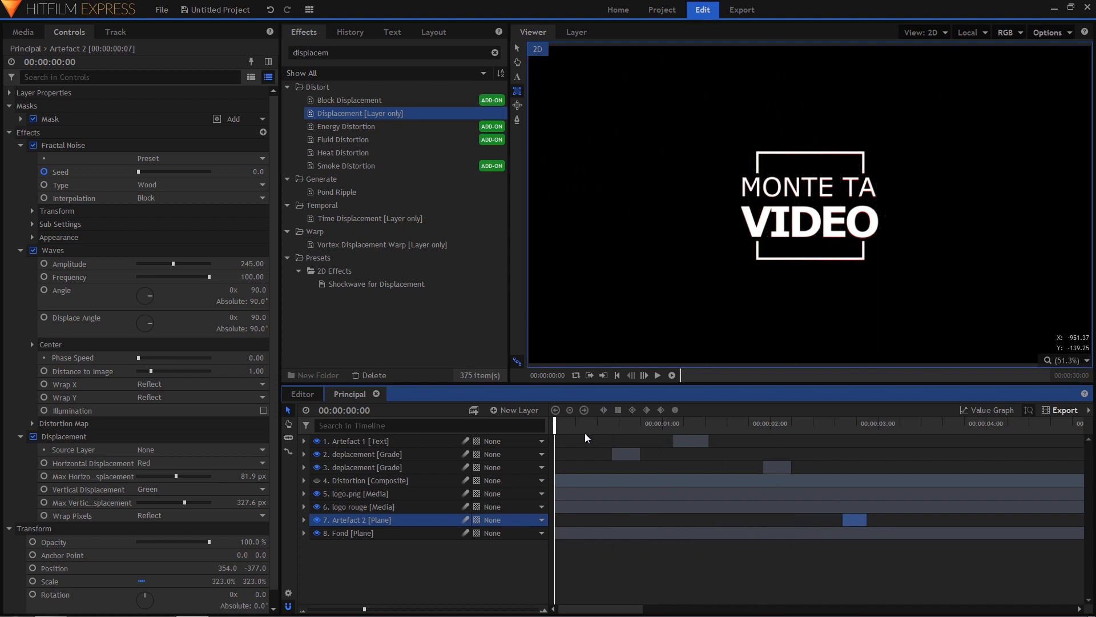
Find the Grunge Noise effect and apply it to the Fond background plane.
drag(585, 433, 742, 458)
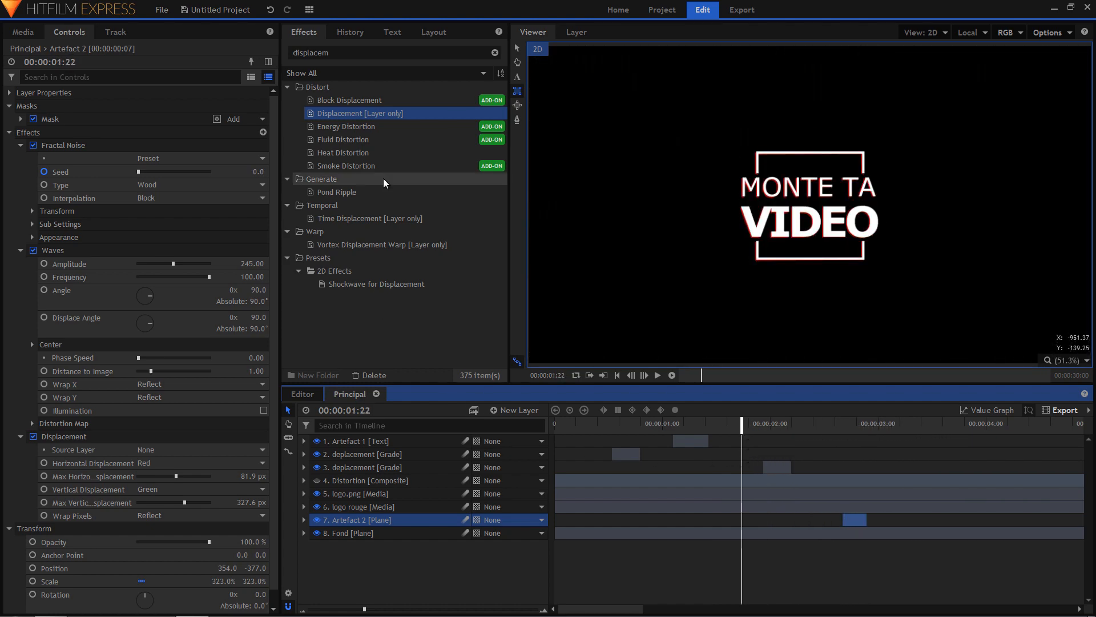
drag(335, 53, 272, 53)
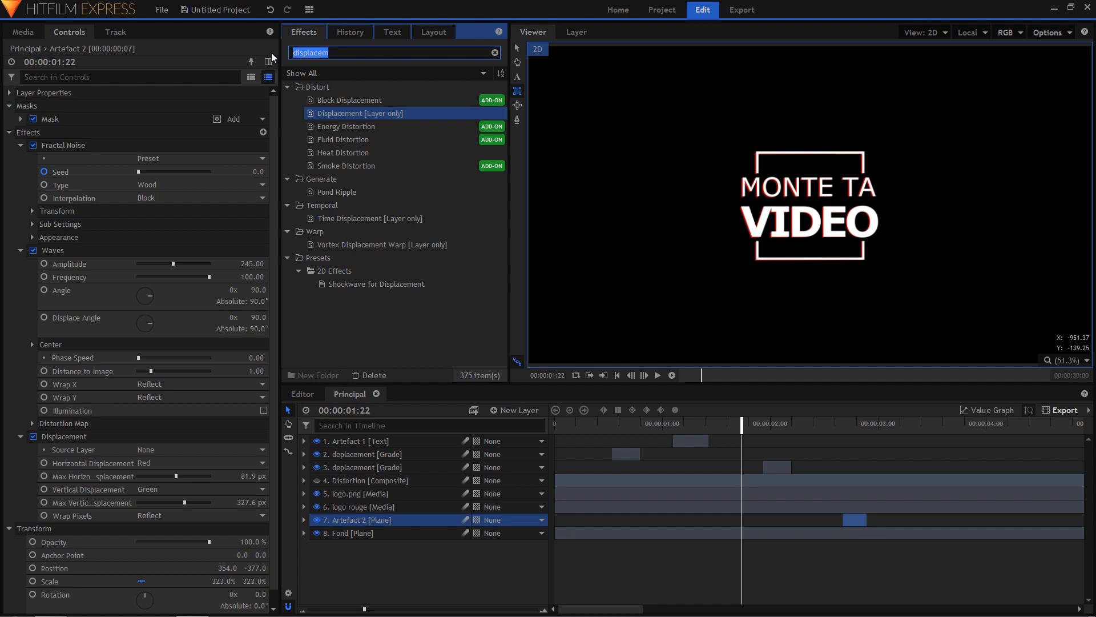
text(noise)
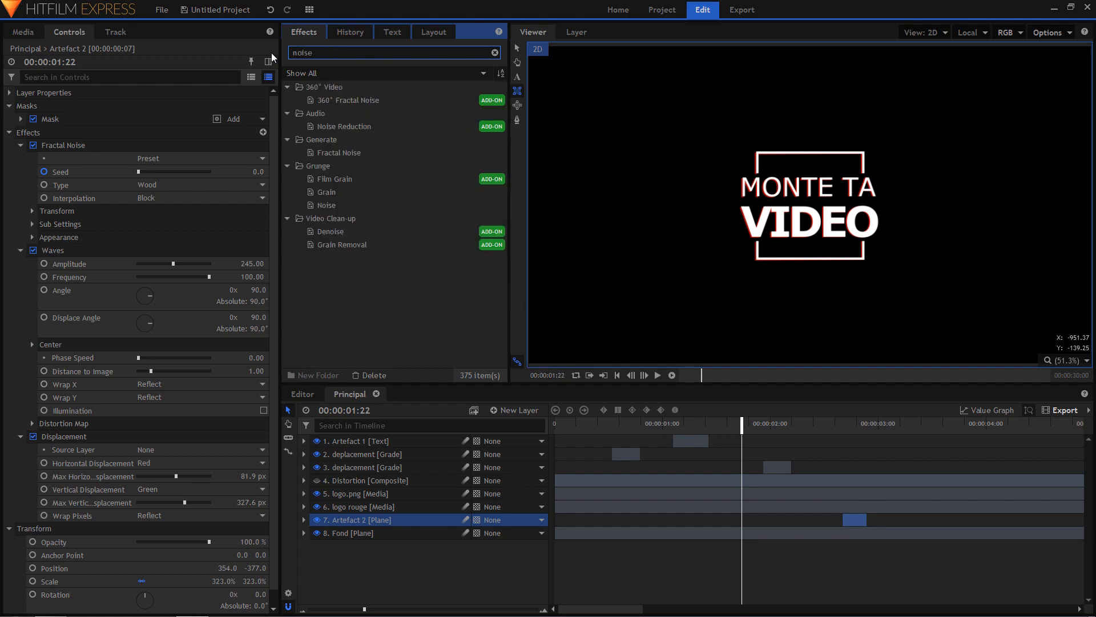
click(324, 203)
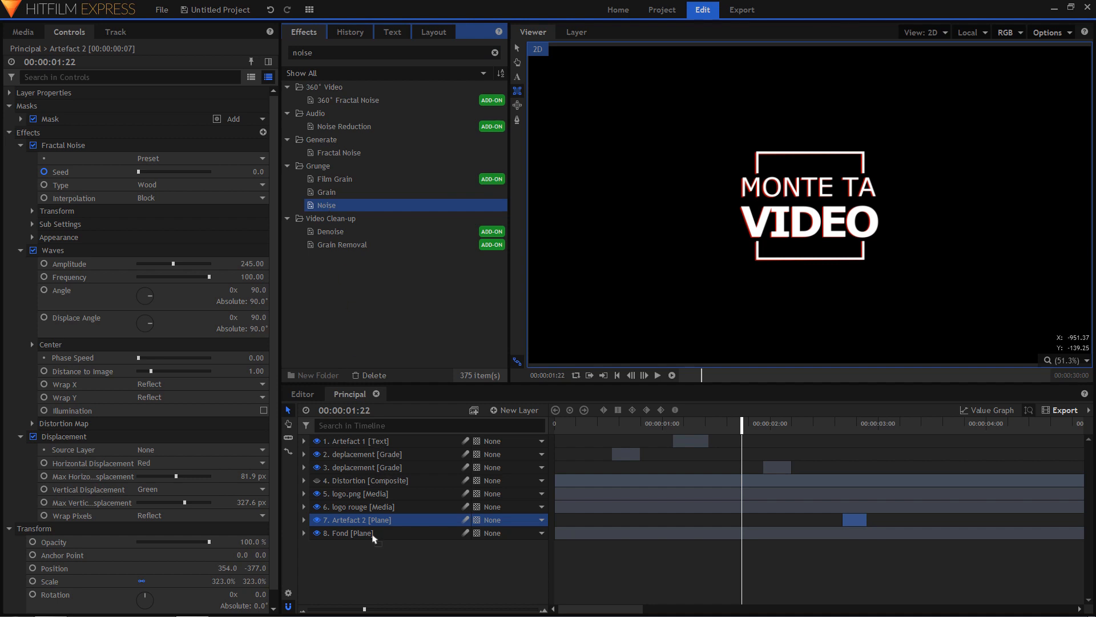
drag(373, 538, 361, 533)
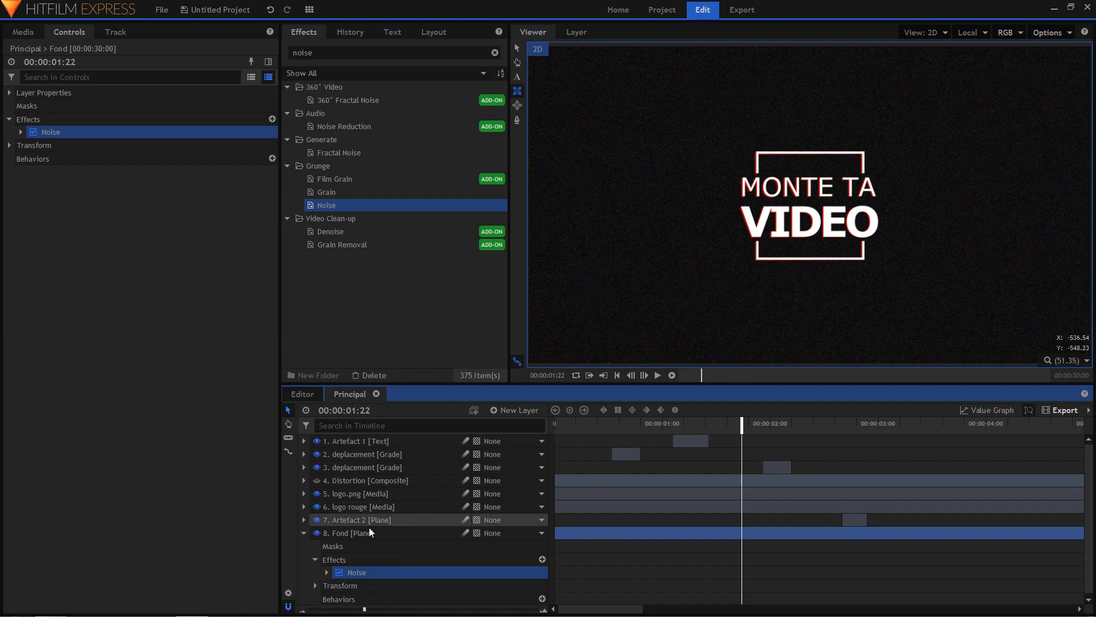
click(304, 534)
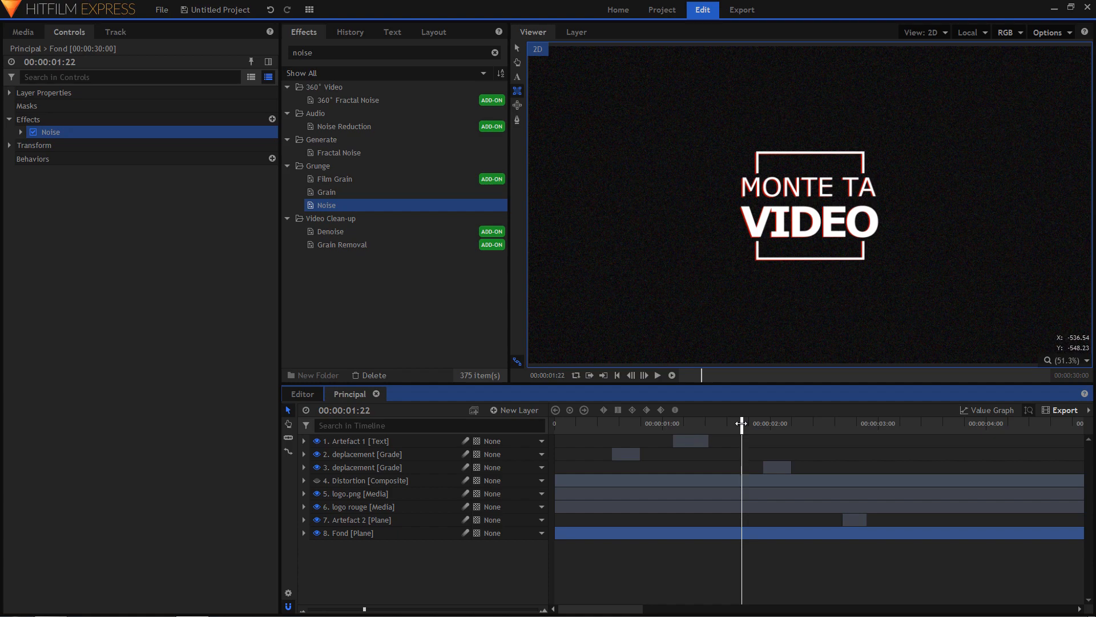
Play the composition from the start past the 3-second mark to review the glitch animation.
drag(741, 423, 554, 423)
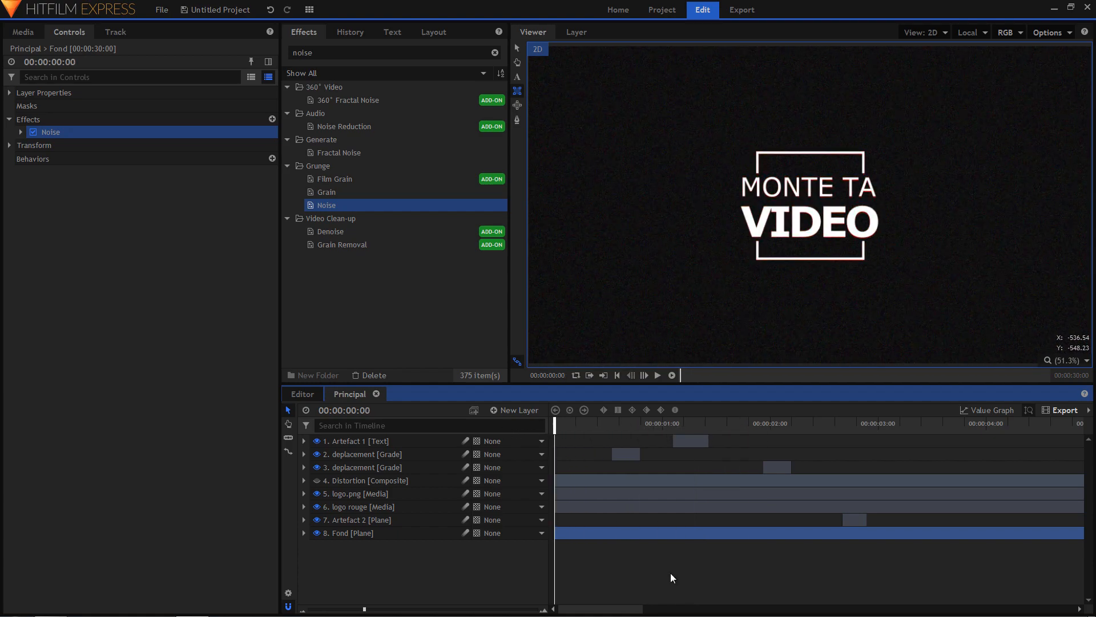
key(space)
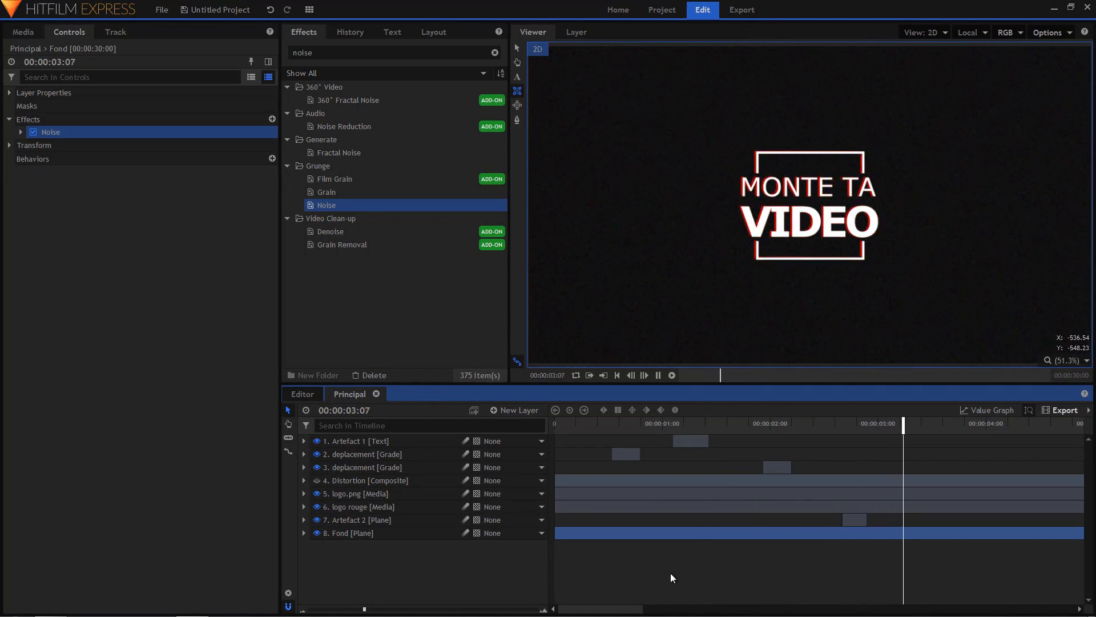
key(space)
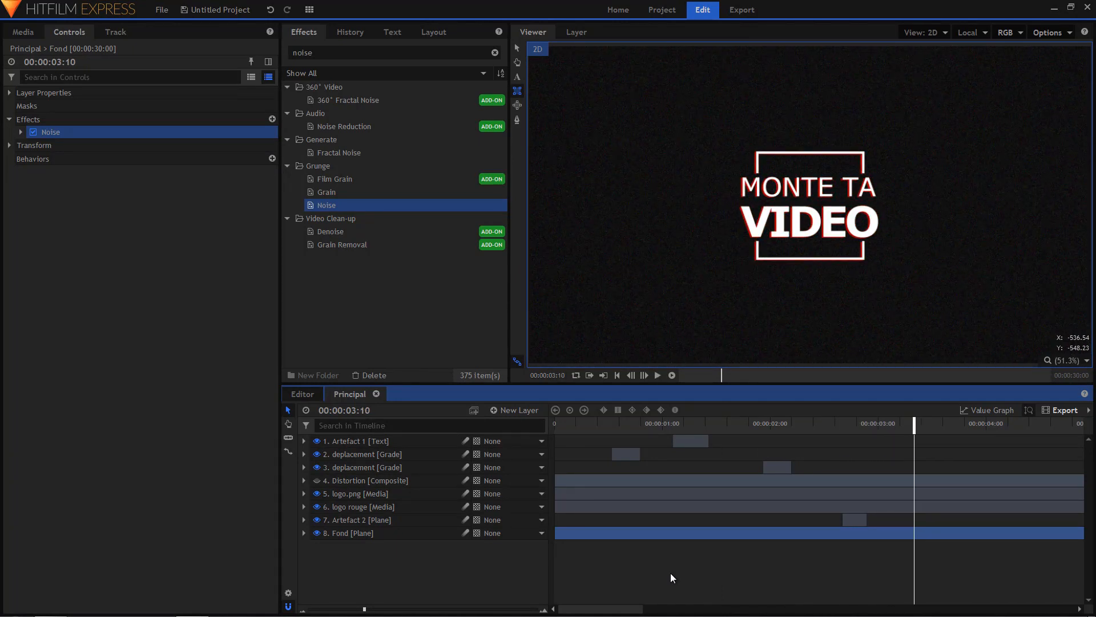